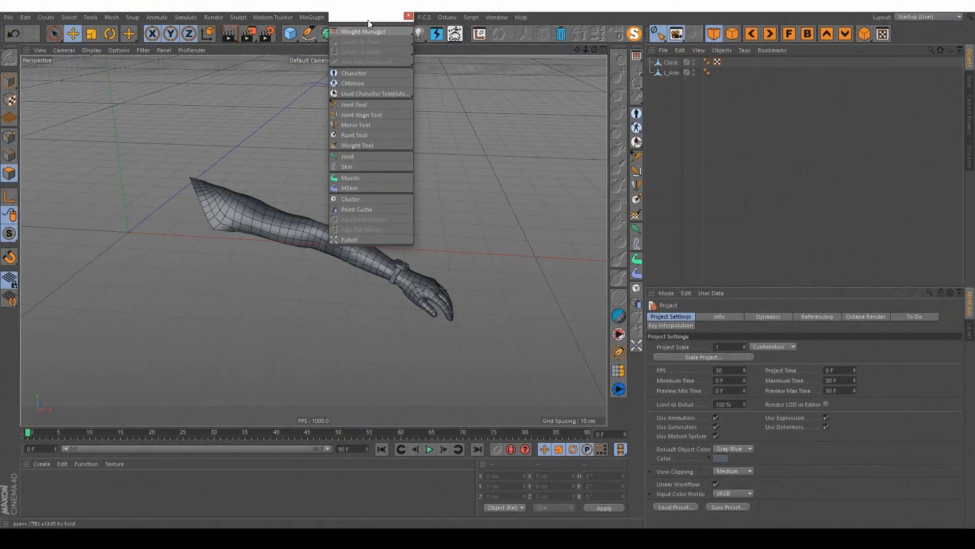
Step: Detach the Character commands as a floating palette and add a joint object to the scene
drag(372, 19, 79, 94)
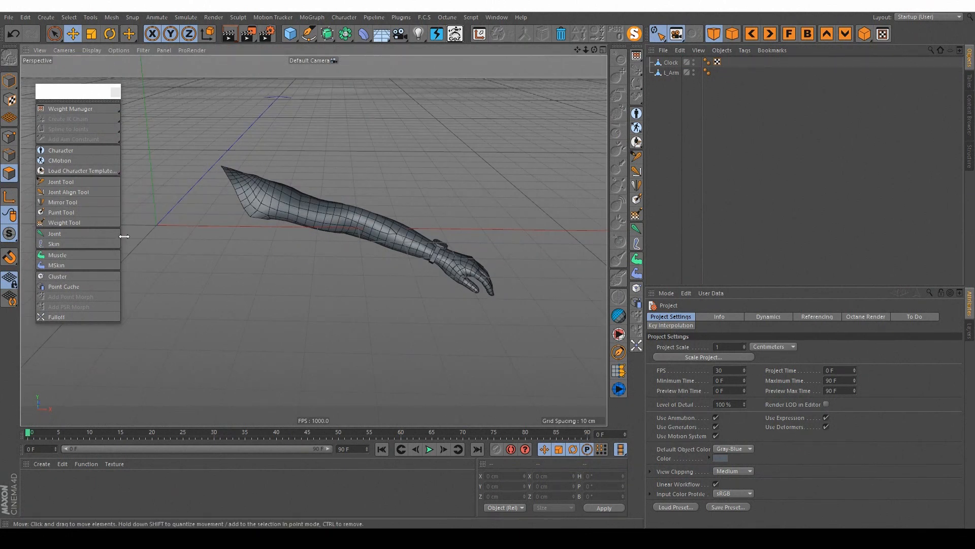
click(64, 233)
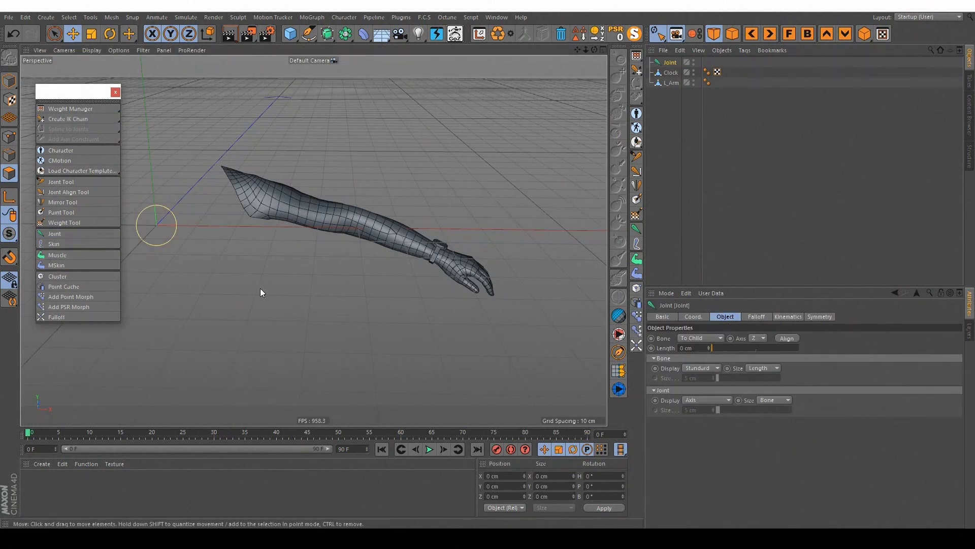
alt+drag(279, 214, 290, 188)
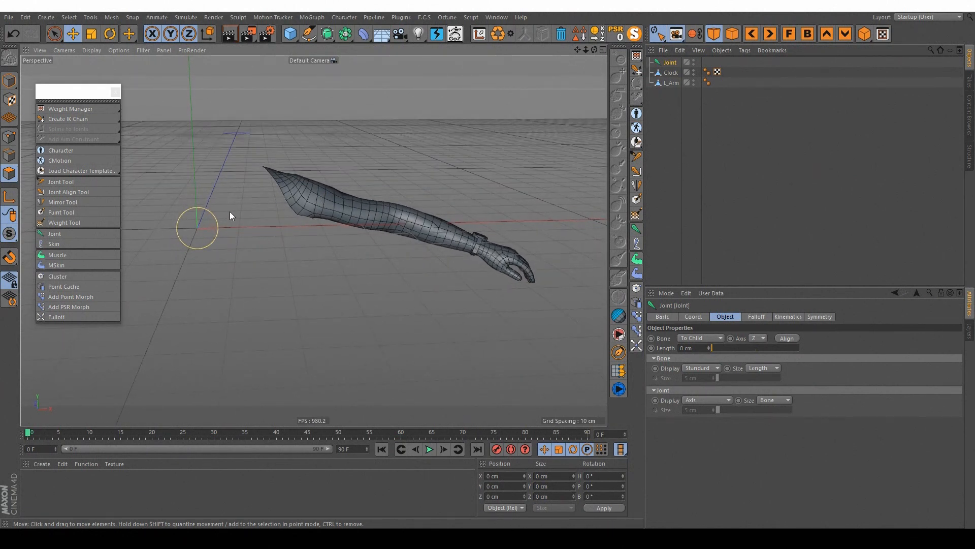
Step: In Model mode, move the joint in the front view to about X 3.04 cm, Y 8.98 cm, beside the shoulder end of the arm
click(9, 81)
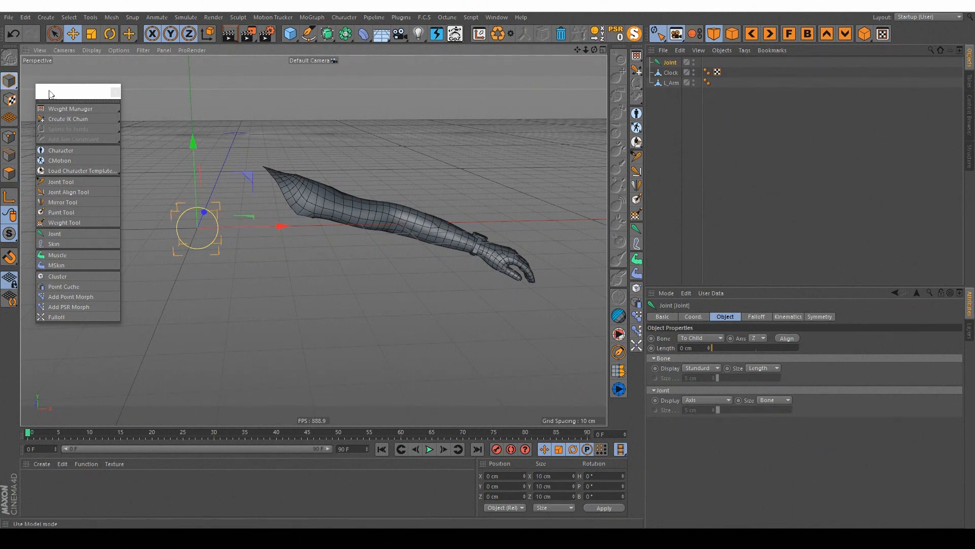
middle_click(260, 196)
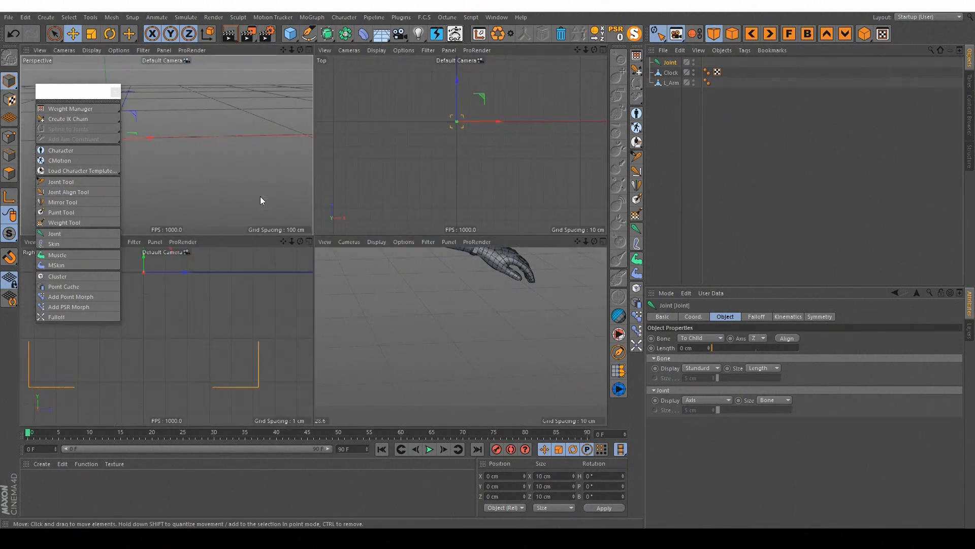
middle_click(432, 294)
alt+middle_drag(384, 278, 493, 283)
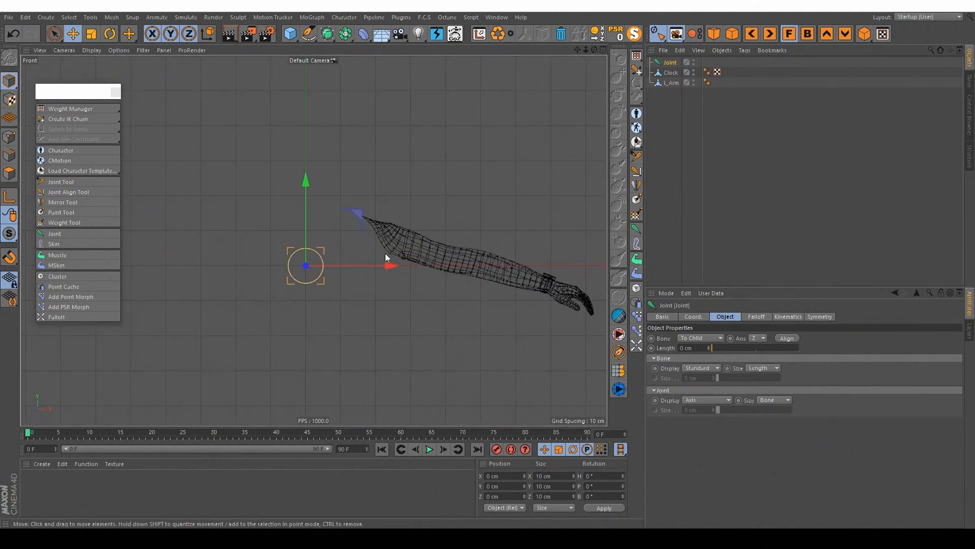
scroll(385, 254, up, 4)
drag(273, 229, 297, 165)
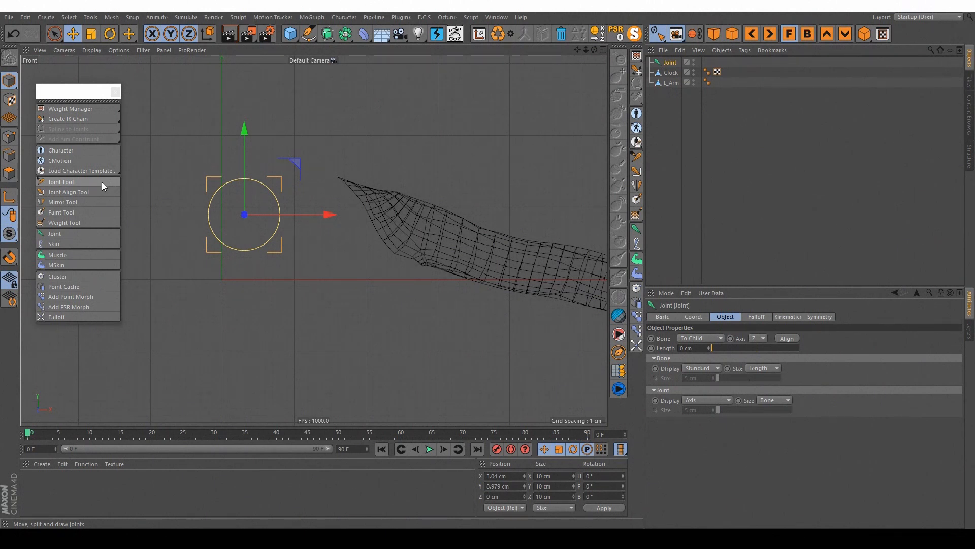
Step: With the Joint Tool in the front view, place child joints at the arm's shoulder and elbow
click(63, 179)
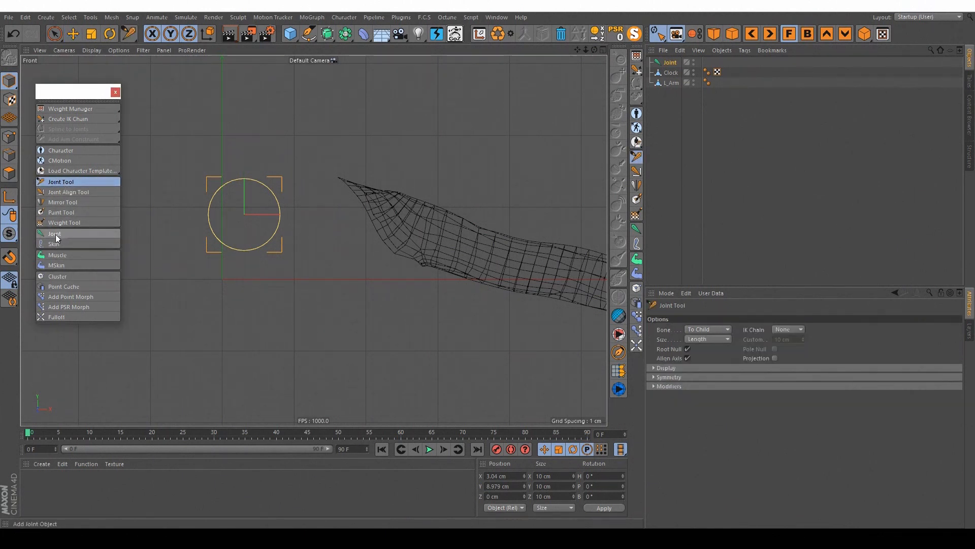
click(390, 215)
alt+middle_drag(479, 257, 352, 220)
scroll(360, 224, down, 2)
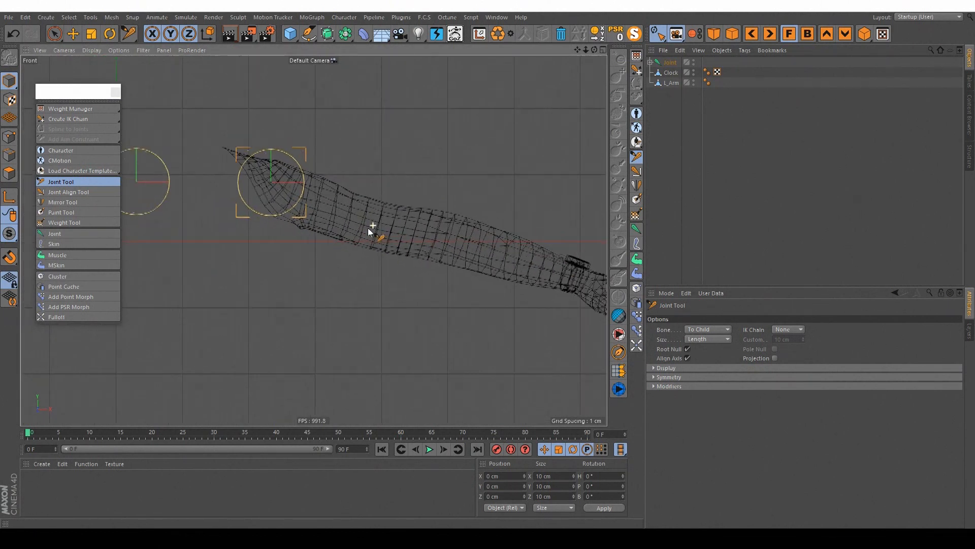
click(438, 239)
Step: Extend the joint chain with one joint at the wrist and another at the fingertips
alt+middle_drag(557, 264, 475, 243)
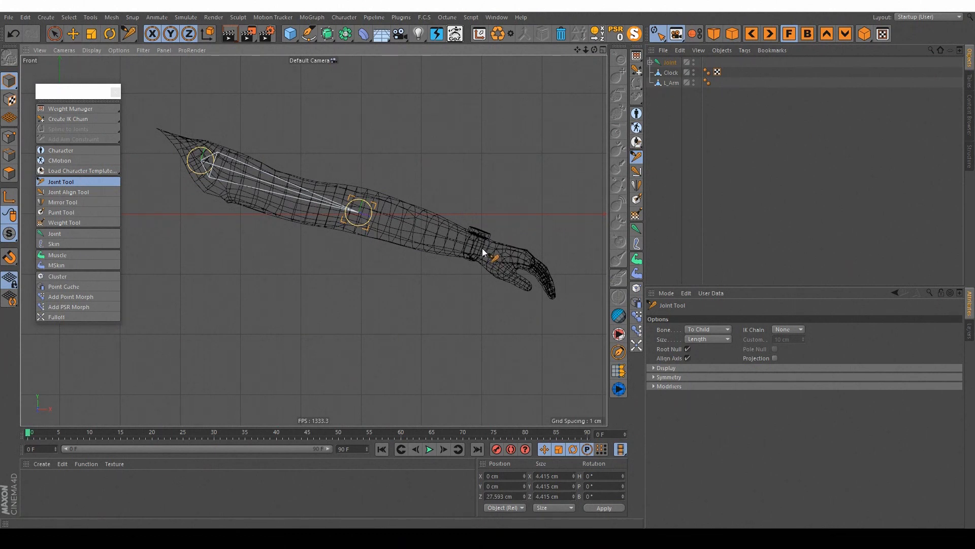
click(483, 248)
alt+middle_drag(539, 247, 506, 230)
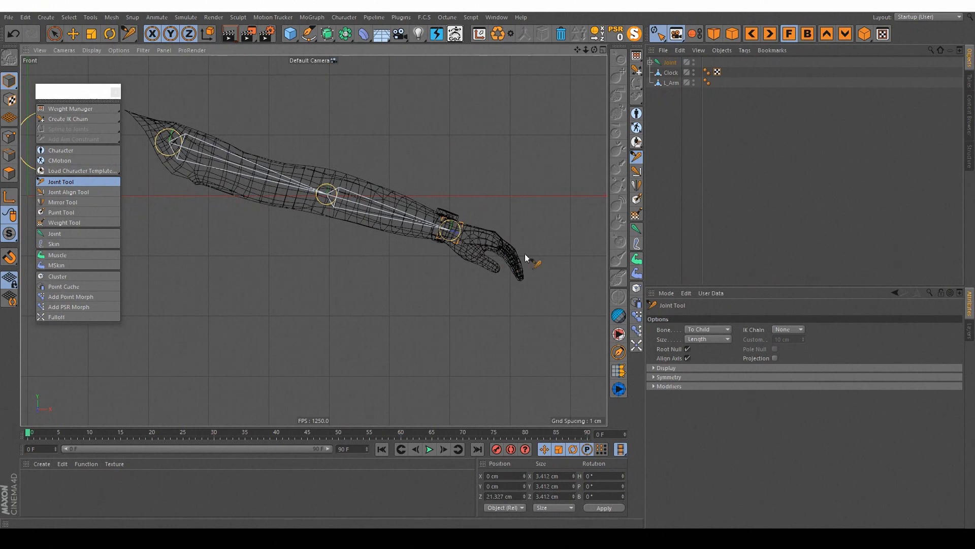
click(523, 278)
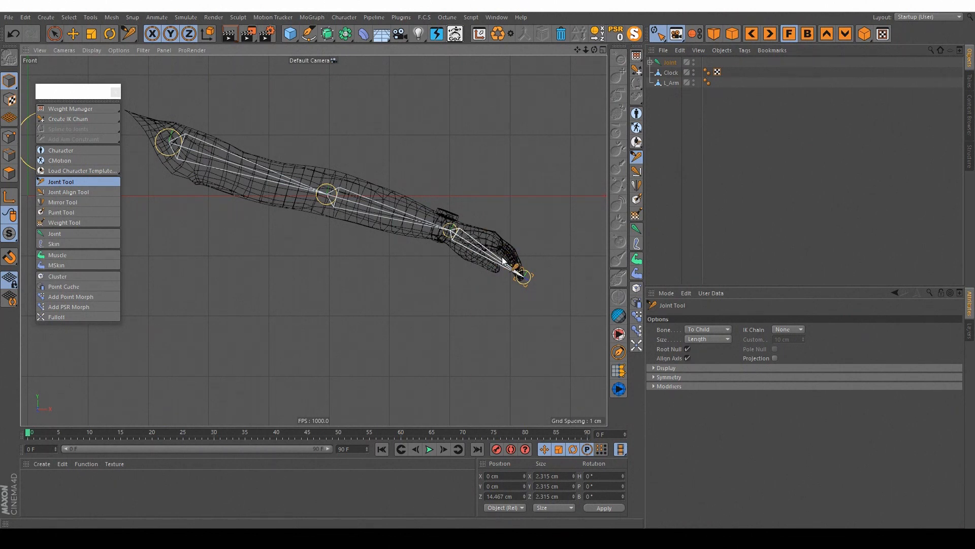
scroll(348, 222, up, 3)
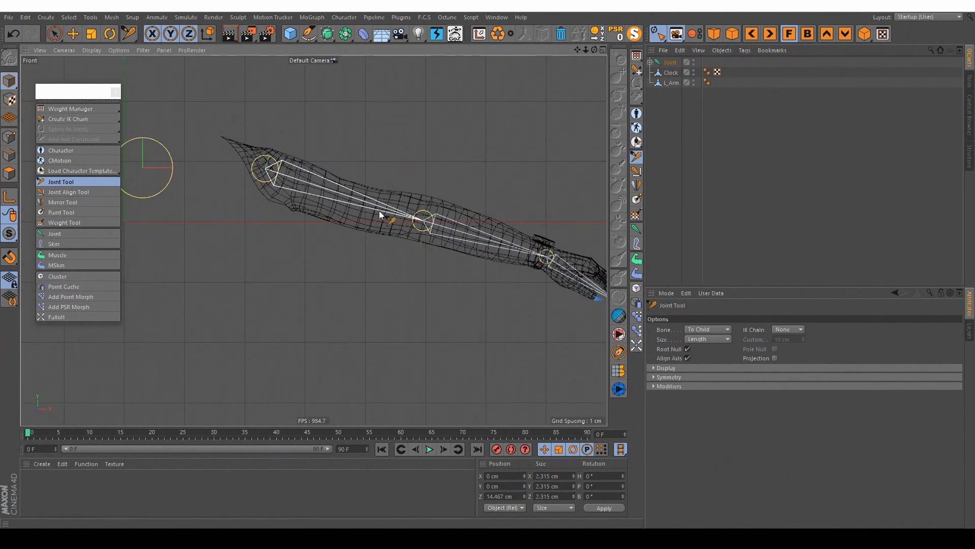
Step: Parent Joint.1 and its child joints directly under the first joint, and delete the Root null
click(54, 34)
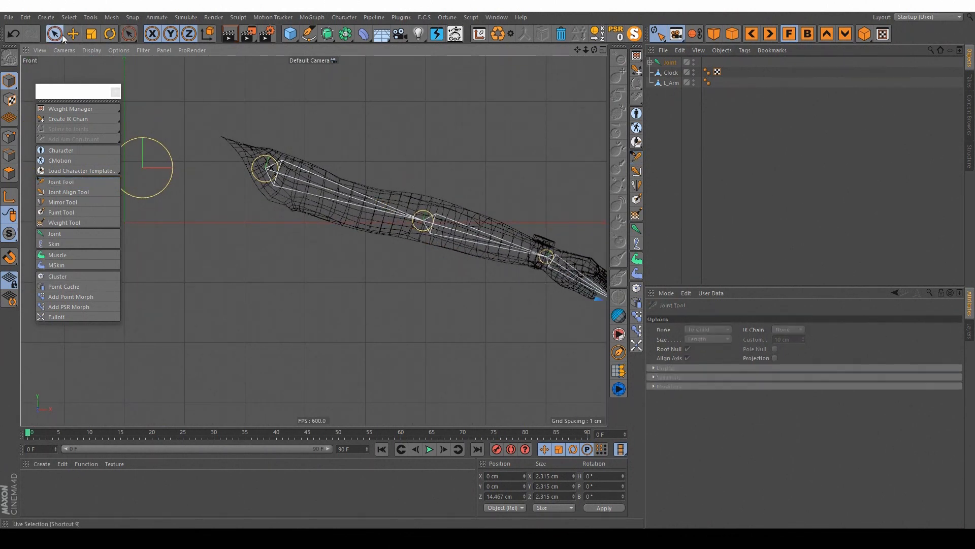
click(72, 36)
middle_click(443, 166)
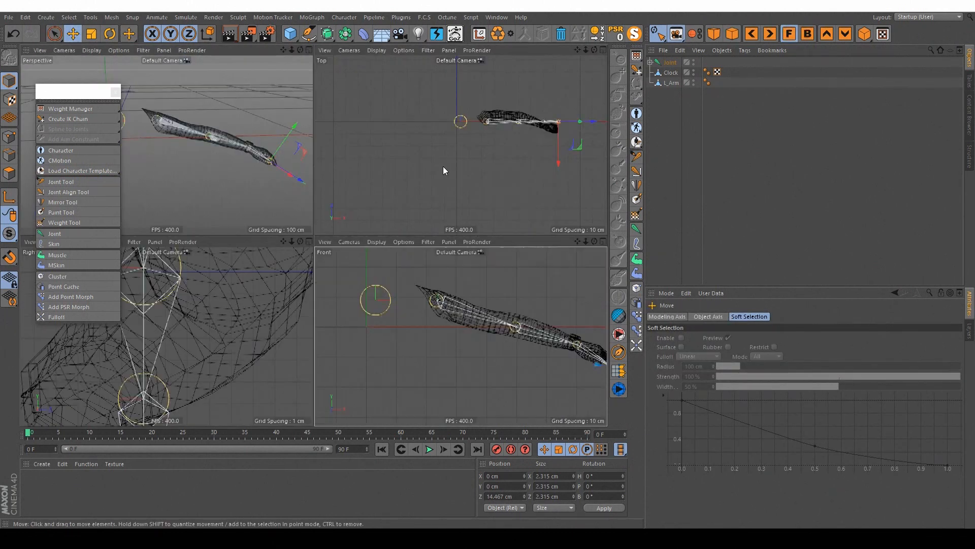
middle_click(218, 145)
mouse_move(339, 193)
alt+mouse_down()
mouse_move(304, 205)
mouse_move(350, 303)
mouse_move(336, 186)
mouse_move(451, 217)
mouse_move(349, 214)
mouse_move(339, 202)
alt+mouse_up()
click(650, 62)
drag(667, 62, 679, 78)
click(683, 83)
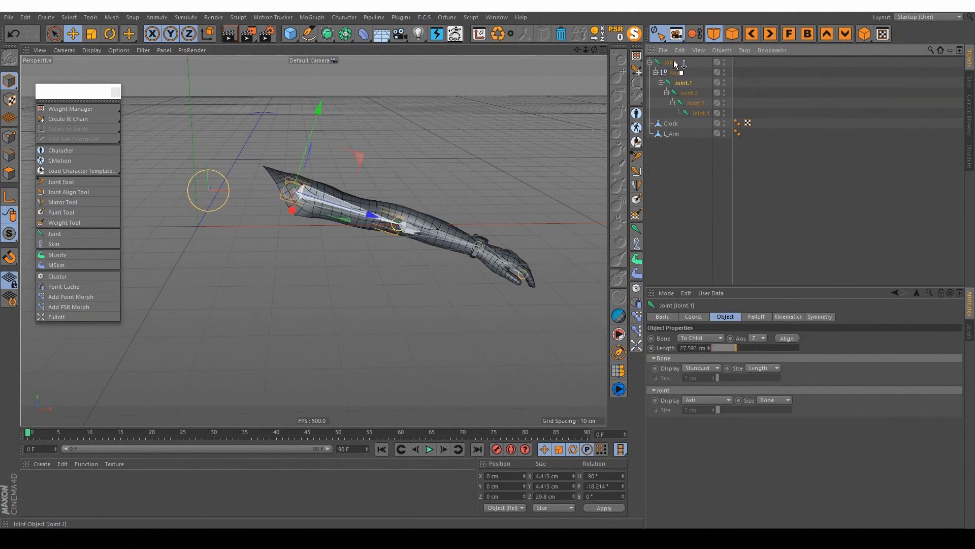
drag(676, 63, 677, 64)
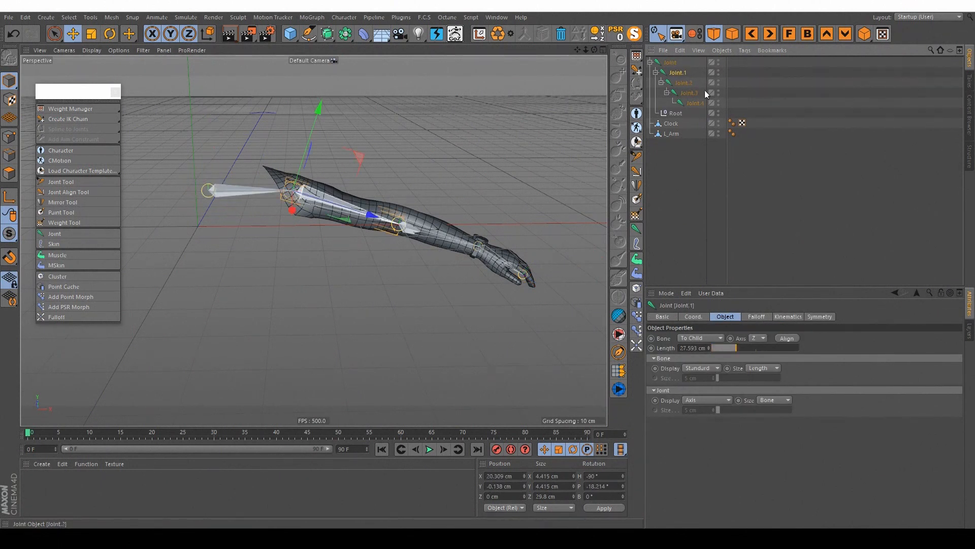
click(673, 116)
key(Delete)
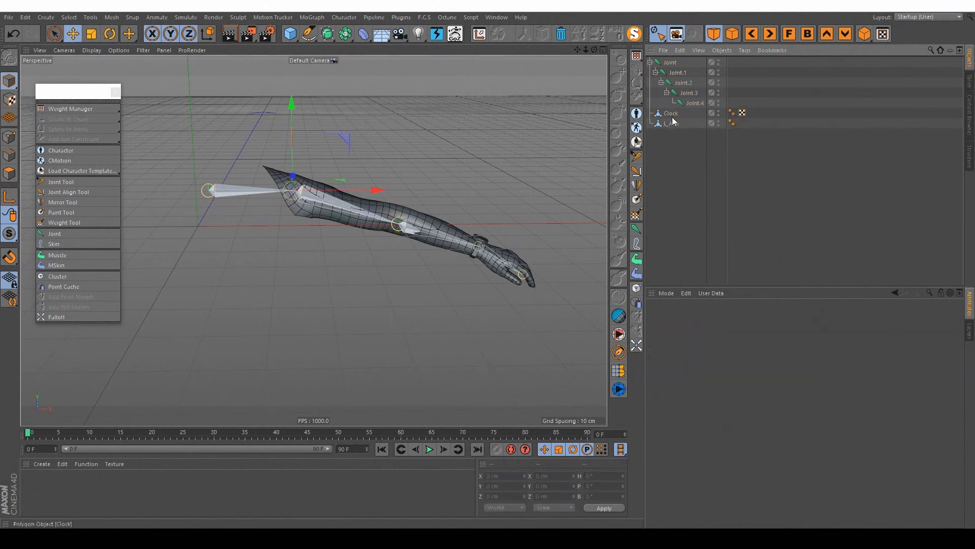
Step: Try to move the first joint along its Z axis, and undo the move
click(670, 62)
alt+drag(331, 175, 325, 213)
drag(267, 134, 266, 147)
key(ctrl+z)
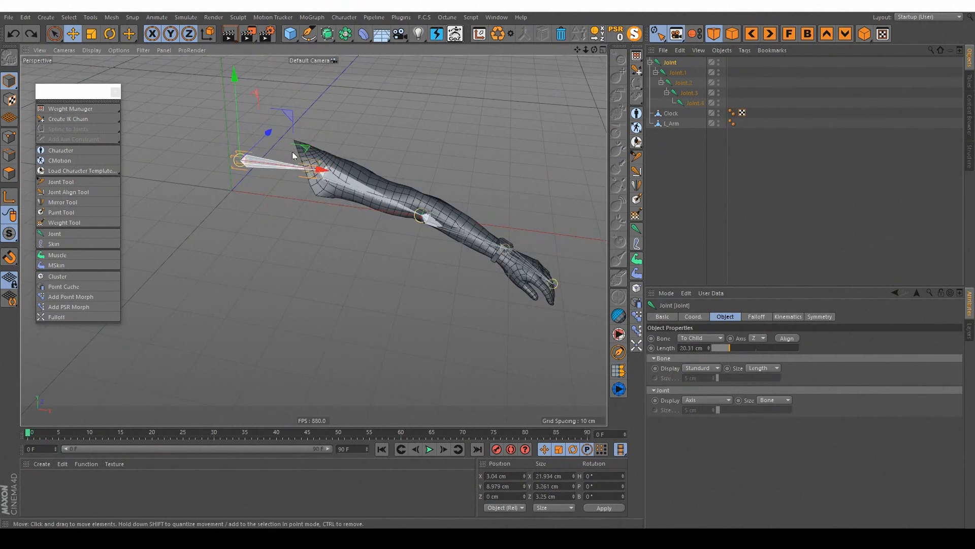
Step: With the Joint Tool in the top view, shift the base joint and center the shoulder joint inside the arm mesh
alt+drag(356, 180, 329, 183)
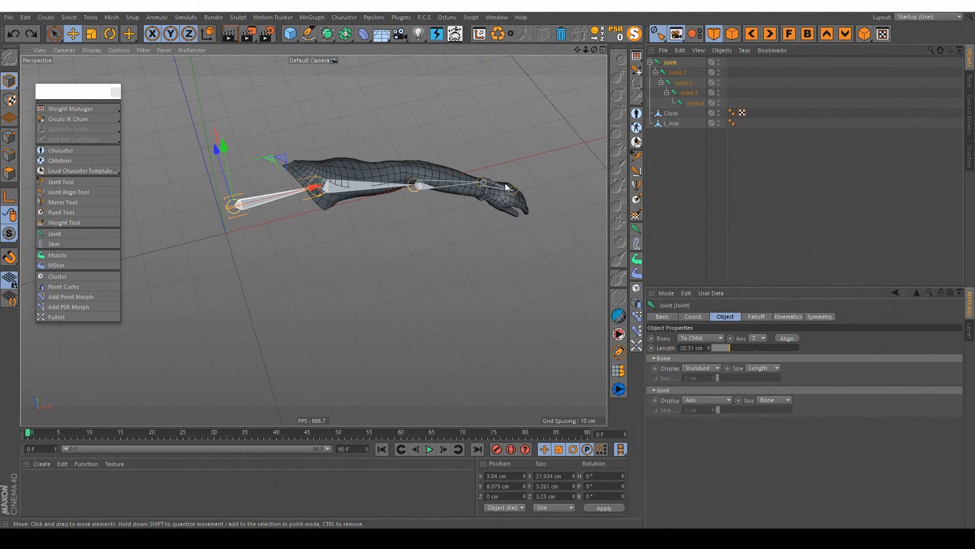
alt+drag(304, 169, 279, 192)
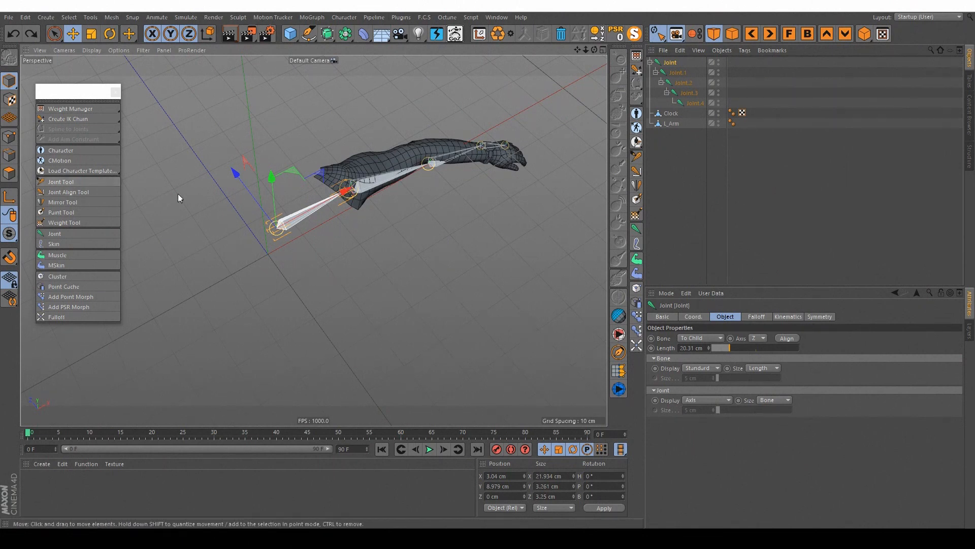
click(82, 182)
middle_click(284, 201)
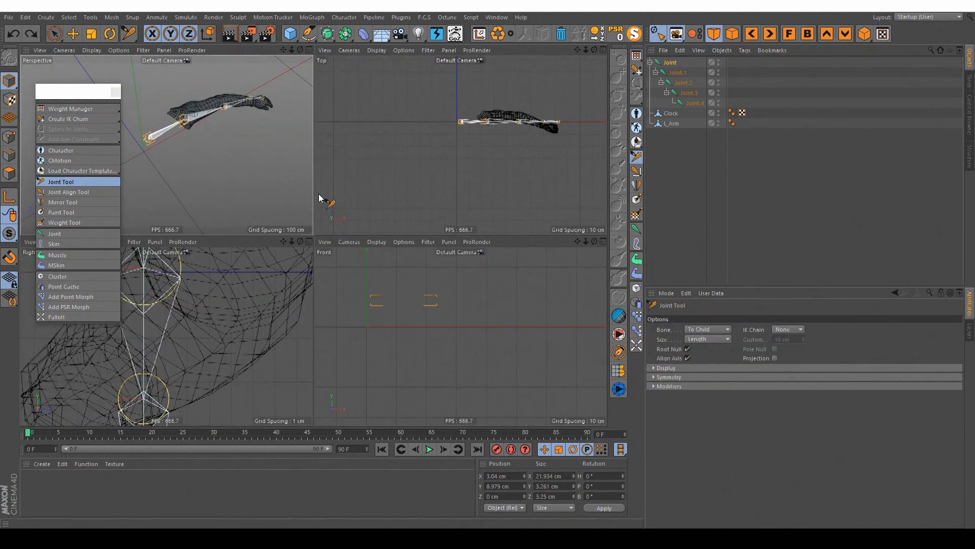
middle_click(462, 108)
scroll(356, 180, up, 5)
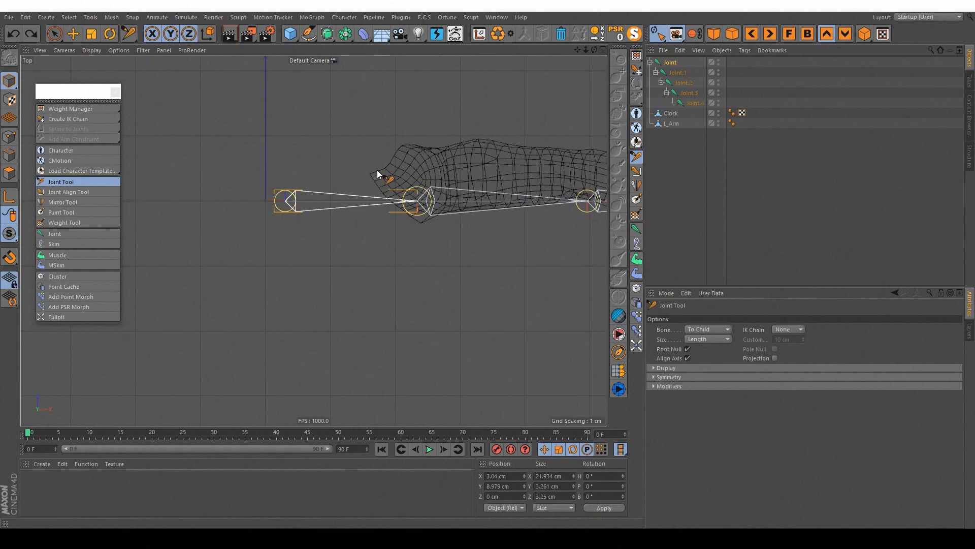
drag(246, 215, 245, 224)
drag(377, 216, 376, 199)
Step: Reposition the elbow, wrist and fingertip joints in the top view so they follow the middle of the arm and hand
alt+middle_drag(463, 210, 376, 196)
drag(470, 197, 464, 176)
alt+middle_drag(491, 208, 437, 206)
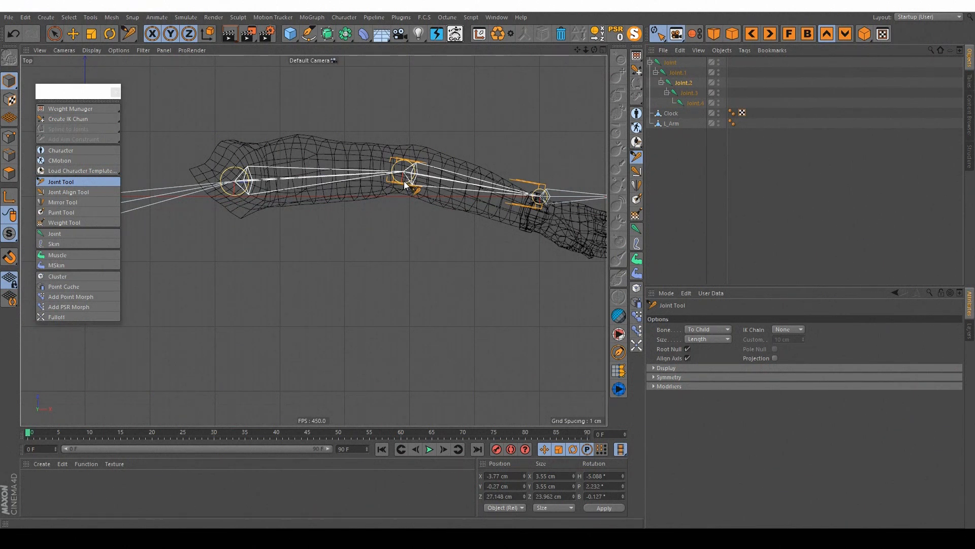
drag(539, 195, 548, 216)
click(571, 209)
alt+middle_drag(597, 203, 492, 180)
drag(514, 177, 513, 222)
click(451, 198)
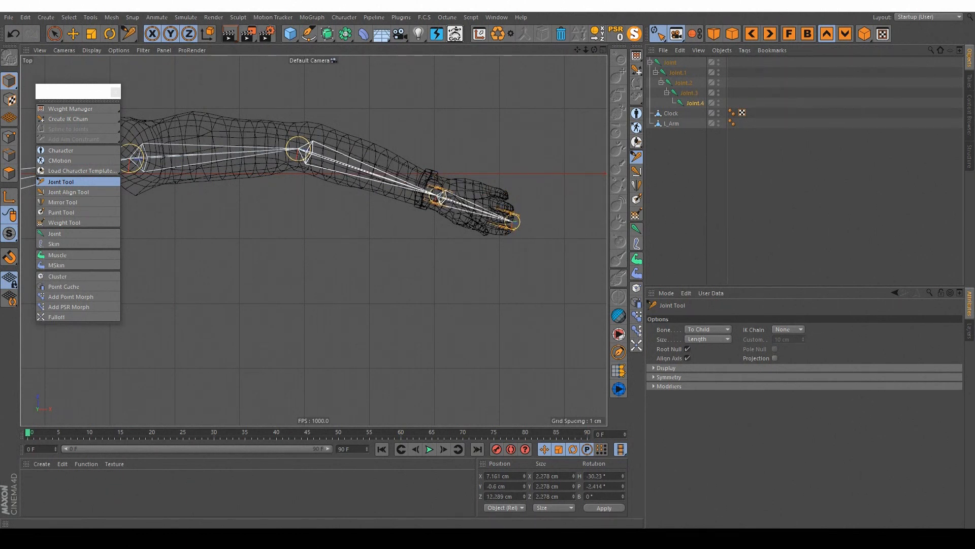
click(513, 222)
Step: Check the joint placement along the whole arm in the top and perspective views
alt+middle_drag(441, 196, 534, 202)
alt+middle_drag(395, 160, 479, 167)
click(416, 175)
click(308, 170)
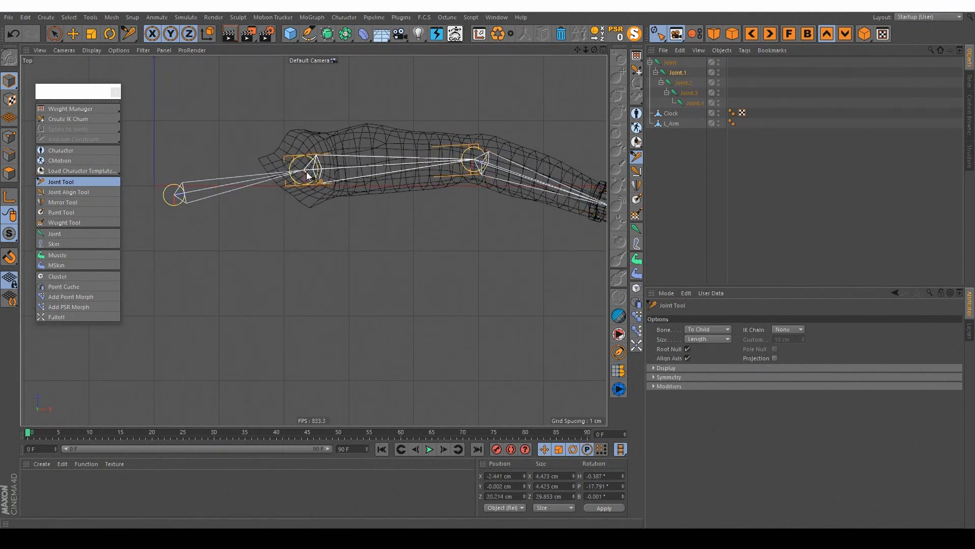
scroll(363, 166, down, 3)
middle_click(418, 162)
middle_click(231, 145)
alt+drag(373, 133, 381, 169)
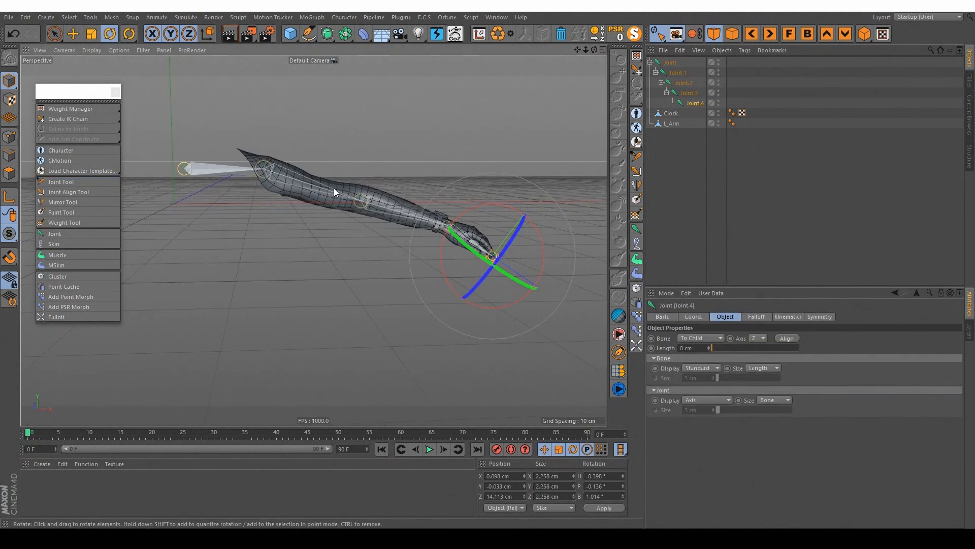
alt+drag(354, 161, 333, 205)
Step: Hide the Clock object and keep only the arm mesh and its joints displayed
click(671, 113)
click(672, 123)
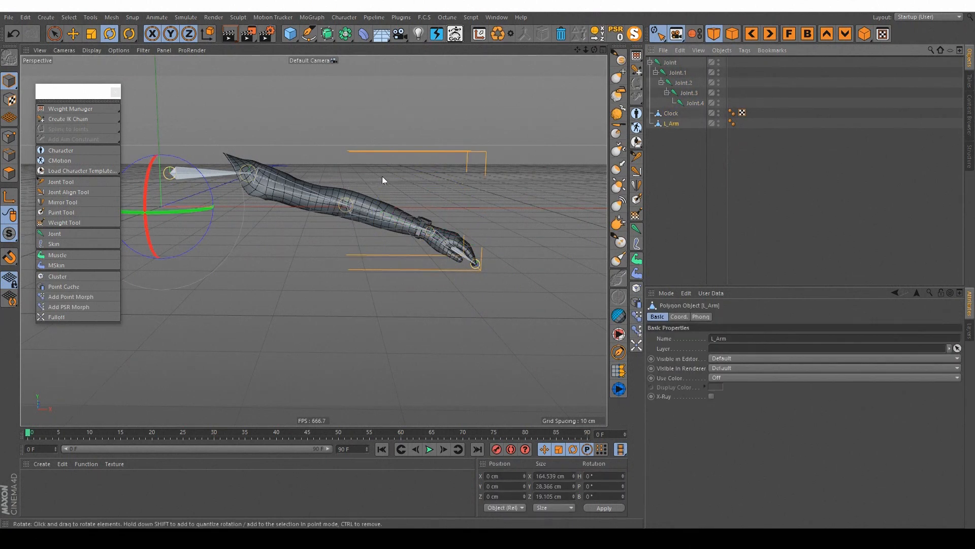
alt+drag(442, 171, 488, 167)
click(750, 145)
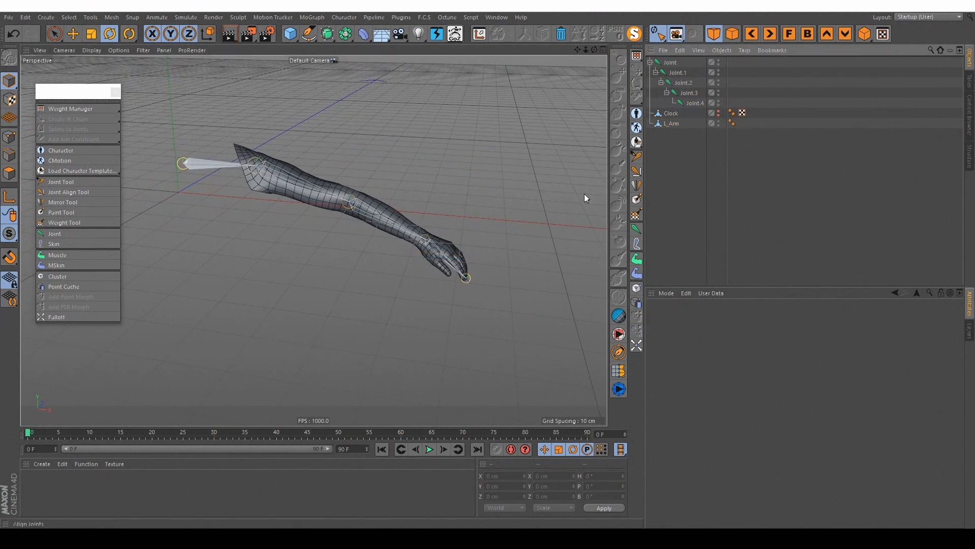
Step: Add a Skin deformer and make it a child of the L_Arm mesh
click(57, 247)
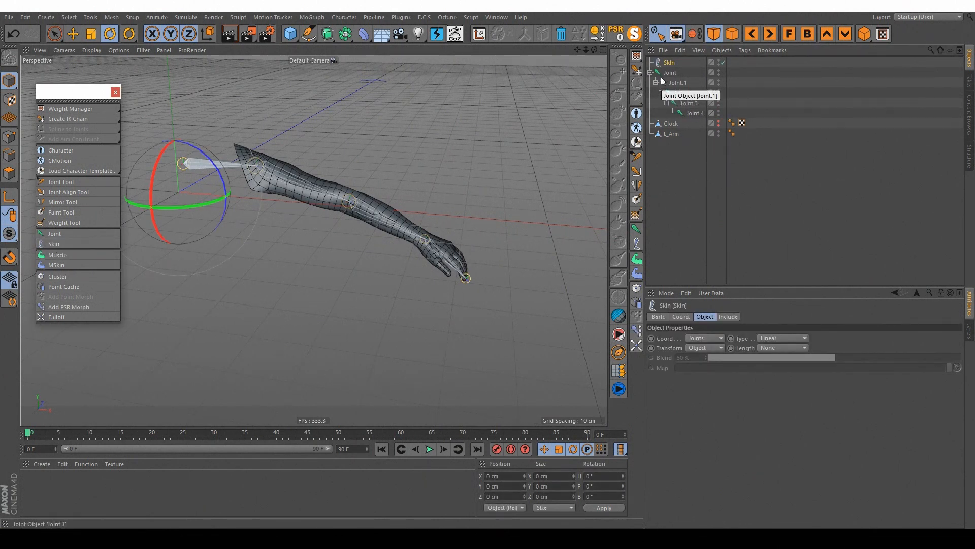
click(670, 63)
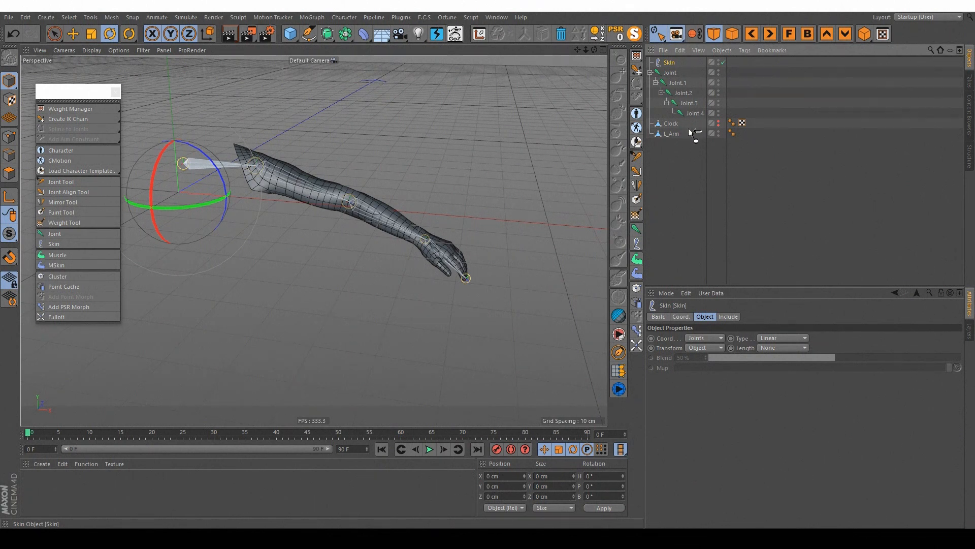
mouse_move(688, 135)
mouse_down()
mouse_move(671, 140)
mouse_move(675, 124)
mouse_up()
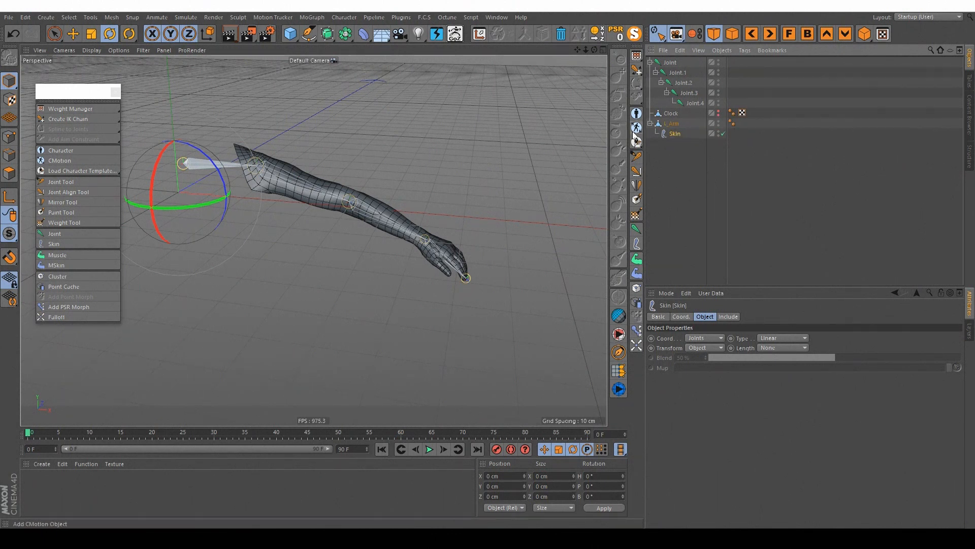
Step: Try rotating the root joint to test its effect on the arm mesh, and undo the rotation
alt+middle_drag(278, 171, 291, 173)
alt+drag(292, 173, 318, 168)
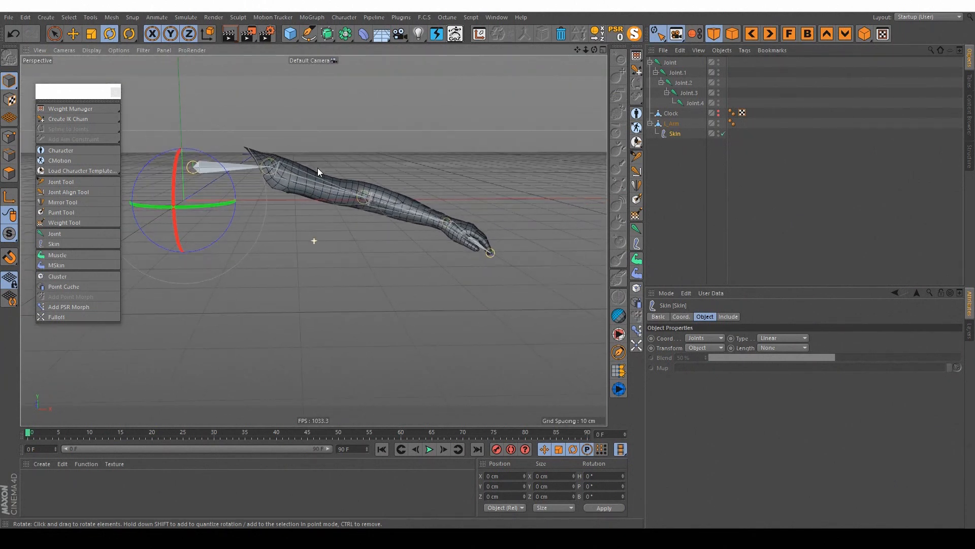
click(674, 124)
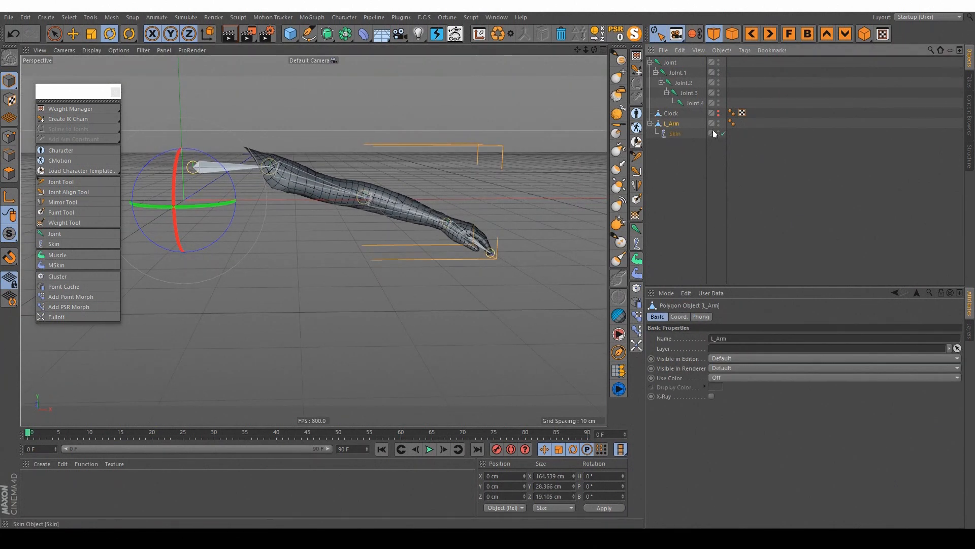
alt+middle_drag(355, 170, 338, 169)
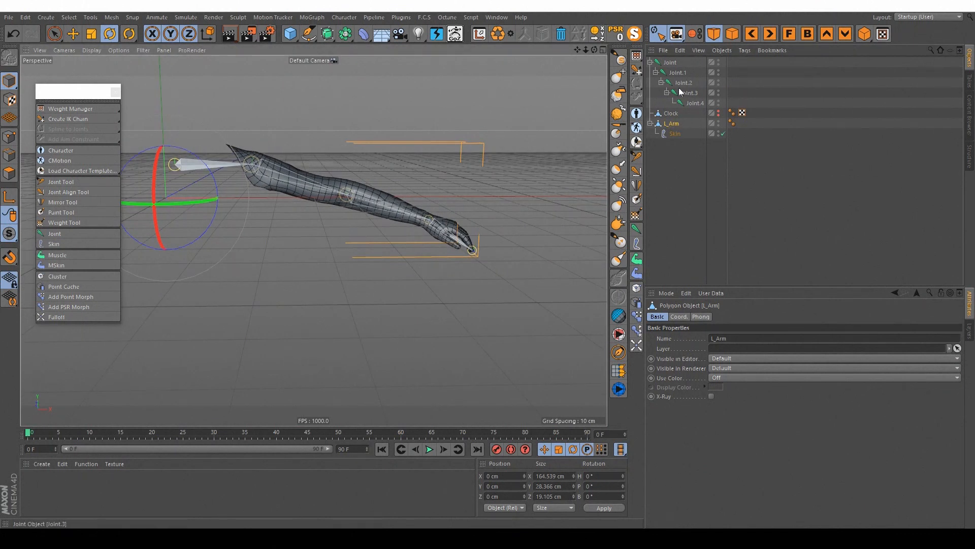
click(671, 62)
drag(203, 120, 239, 118)
key(ctrl+z)
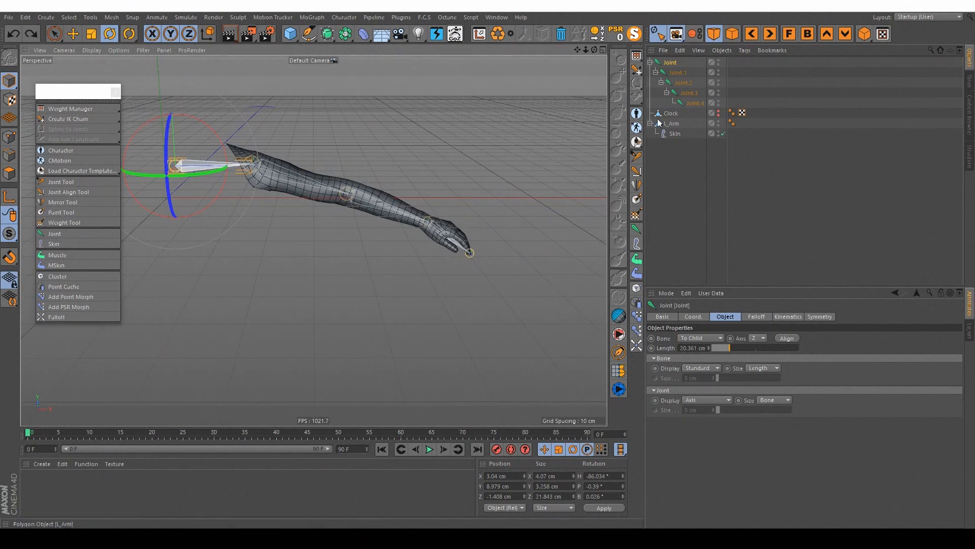
Step: Add a Weight character tag to the L_Arm mesh
click(671, 124)
right_click(672, 125)
mouse_move(675, 130)
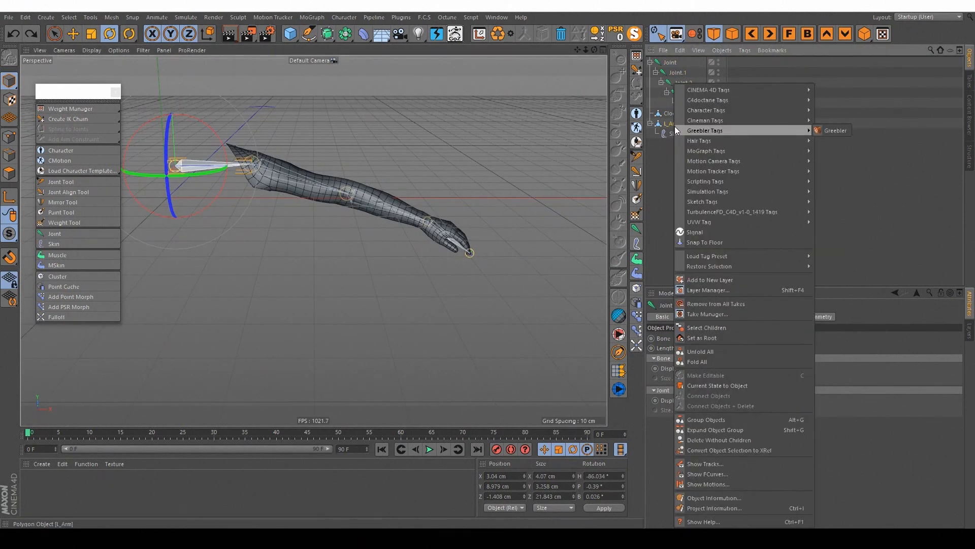
mouse_move(703, 112)
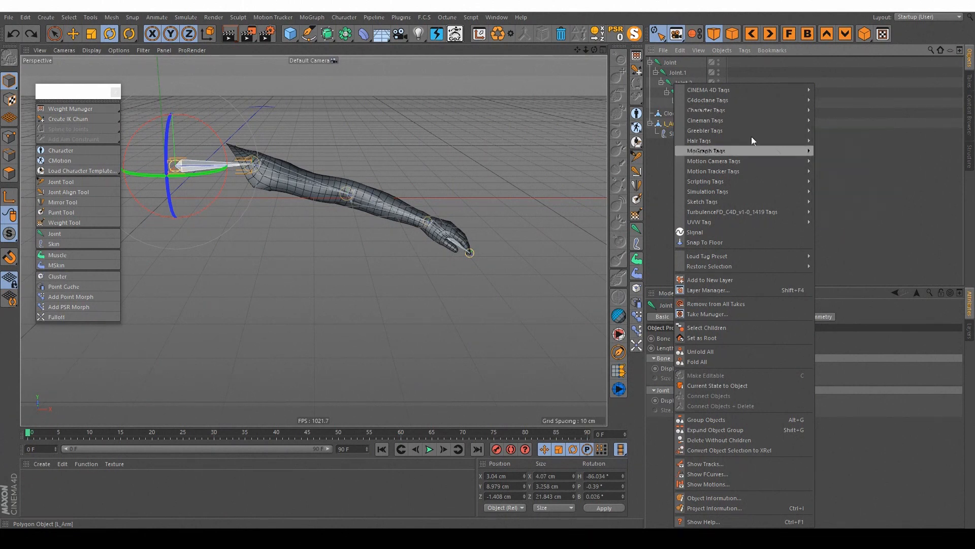
click(666, 124)
right_click(679, 121)
mouse_move(781, 111)
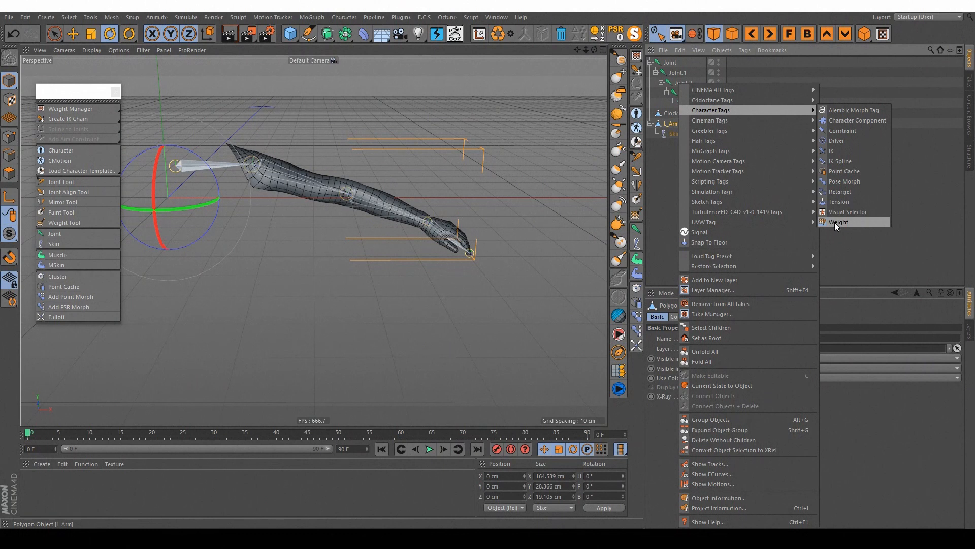
click(852, 222)
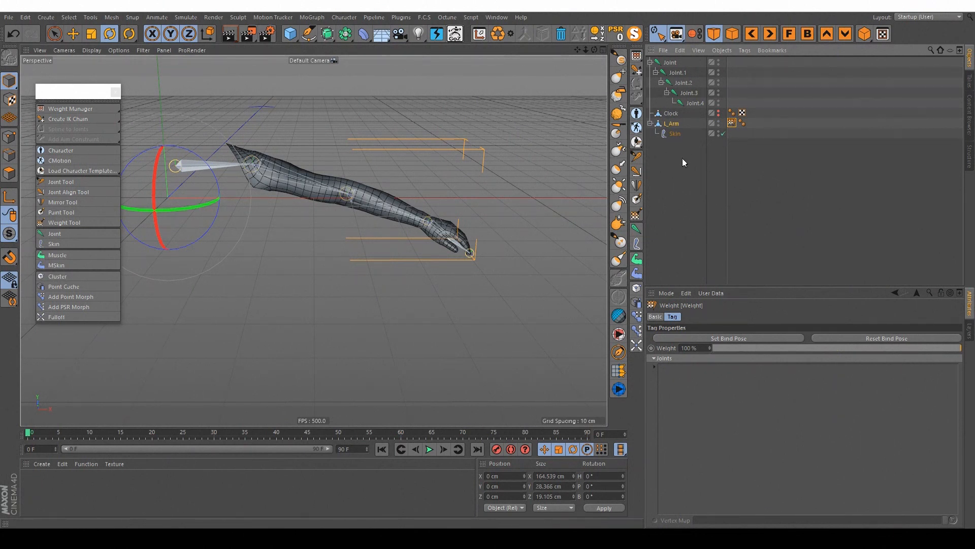
Step: Lock the Weight tag's attributes and add the whole chain from Joint to Joint.4 to its Joints list
click(671, 63)
shift+click(691, 94)
click(731, 123)
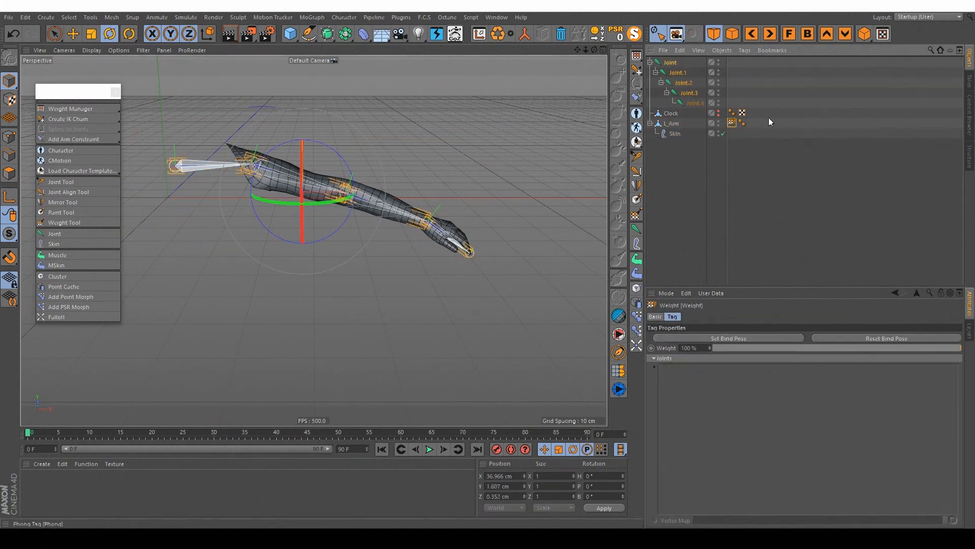
click(940, 293)
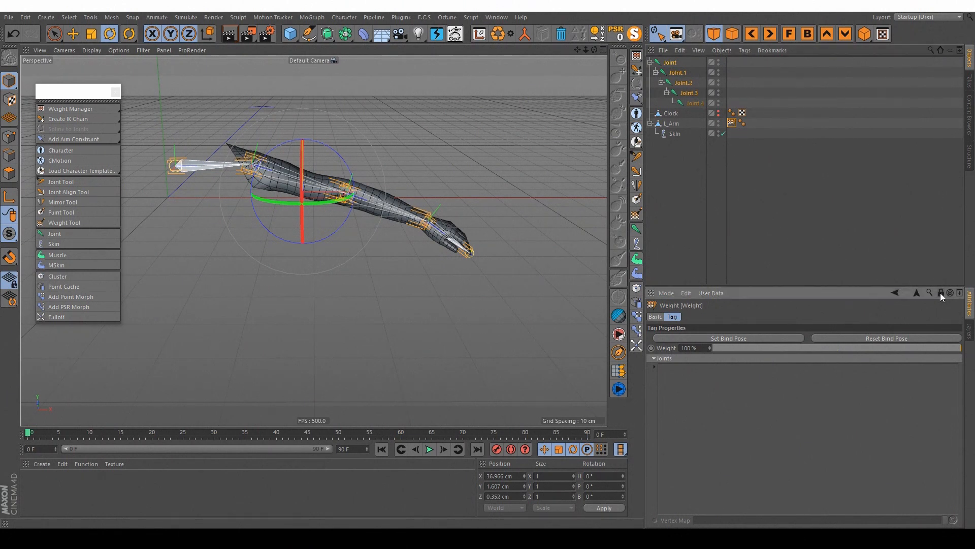
click(692, 102)
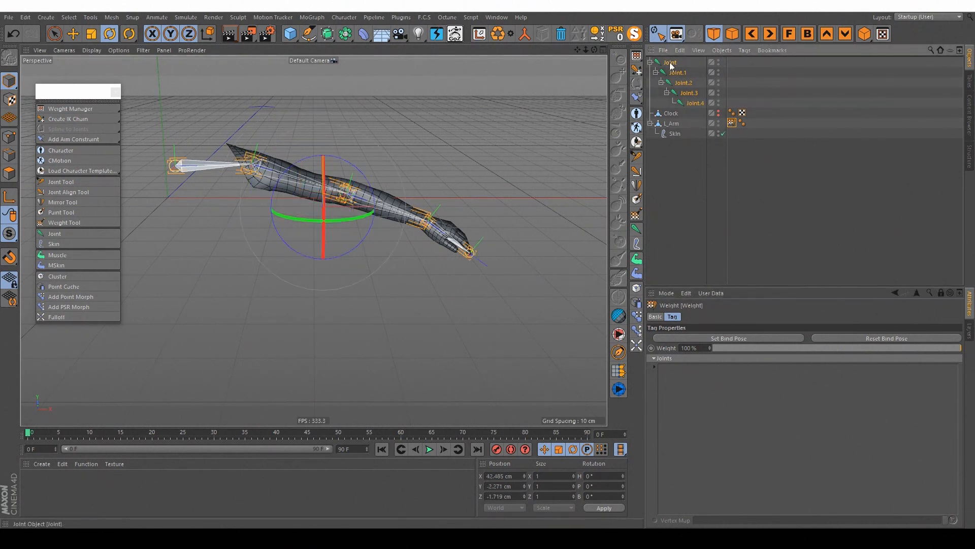
drag(696, 112, 757, 430)
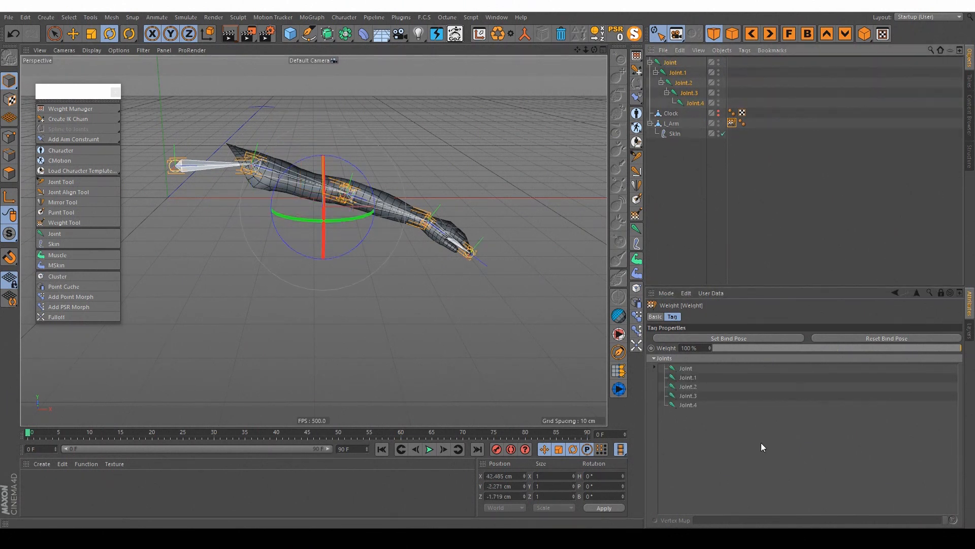
Step: Test-rotate the root joint upward to a pitch of about 21° to check the binding, and undo it
click(672, 62)
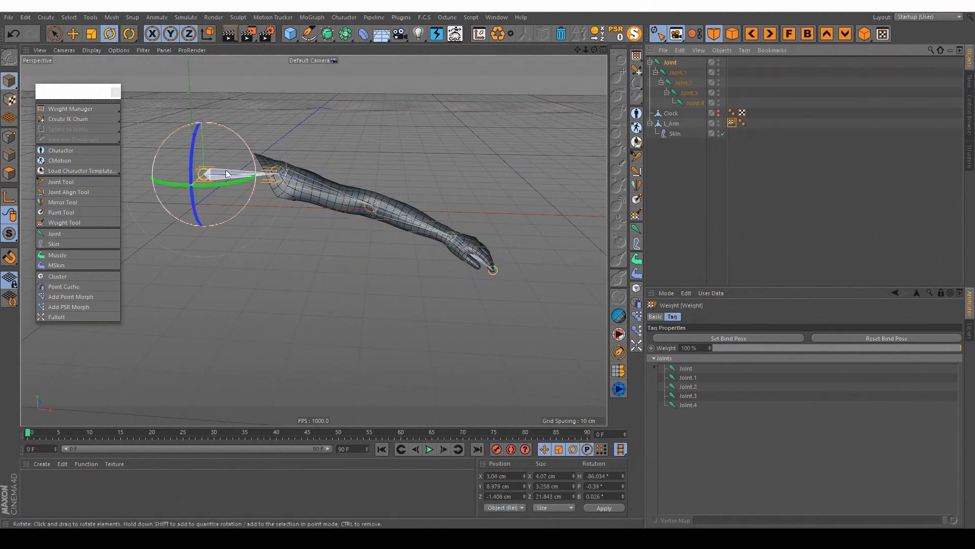
drag(245, 144, 240, 113)
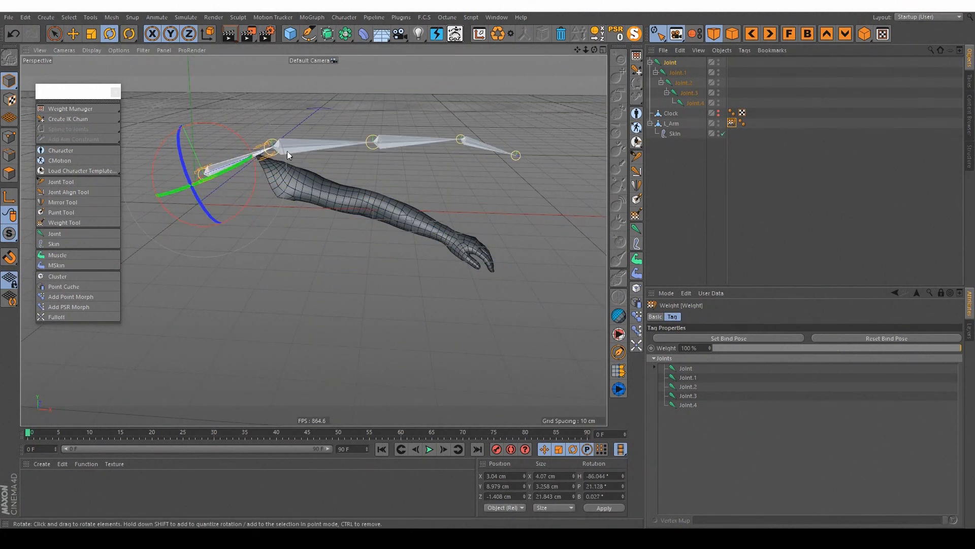
key(ctrl+z)
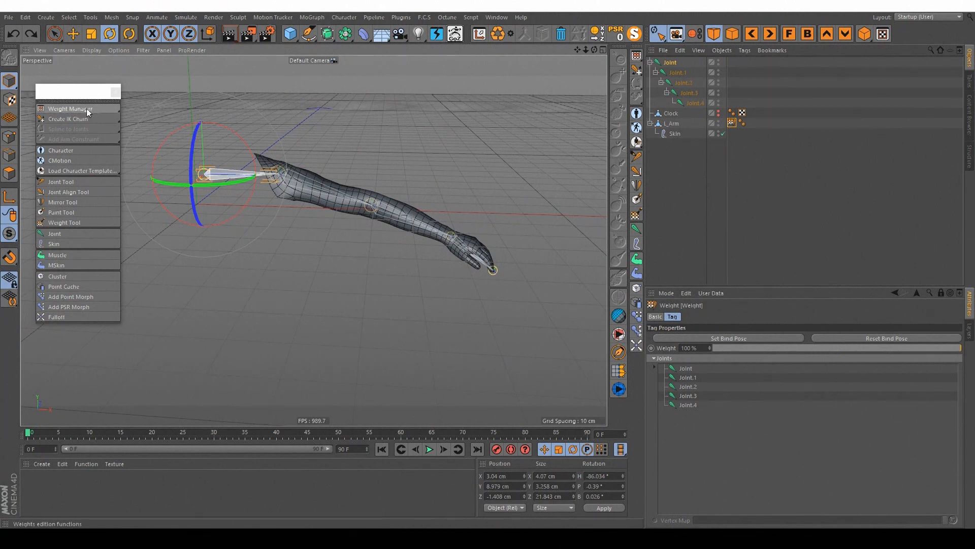
Step: Open the Weight Manager and dock it beside the perspective view
click(79, 108)
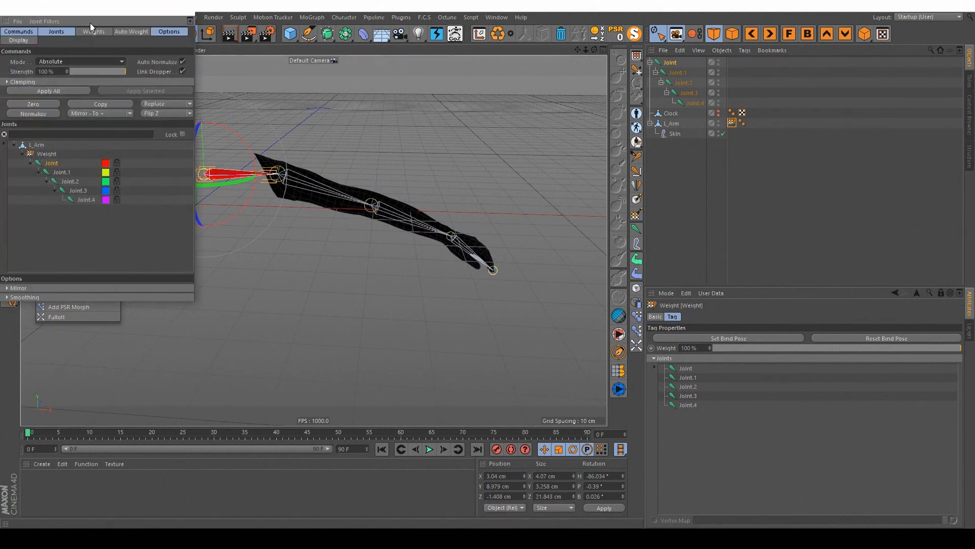
drag(90, 8, 471, 107)
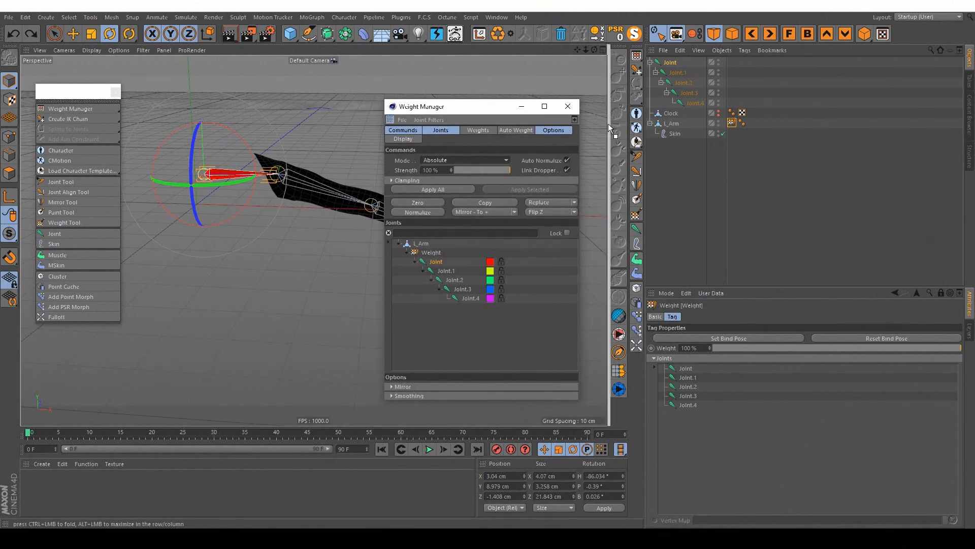
drag(608, 124, 608, 123)
drag(314, 250, 431, 246)
scroll(209, 192, up, 3)
alt+middle_drag(242, 187, 241, 166)
alt+drag(247, 179, 243, 176)
alt+middle_drag(242, 169, 261, 172)
mouse_move(261, 172)
alt+mouse_down()
mouse_move(284, 177)
mouse_move(261, 186)
mouse_move(169, 172)
mouse_move(142, 150)
mouse_move(273, 159)
alt+mouse_up()
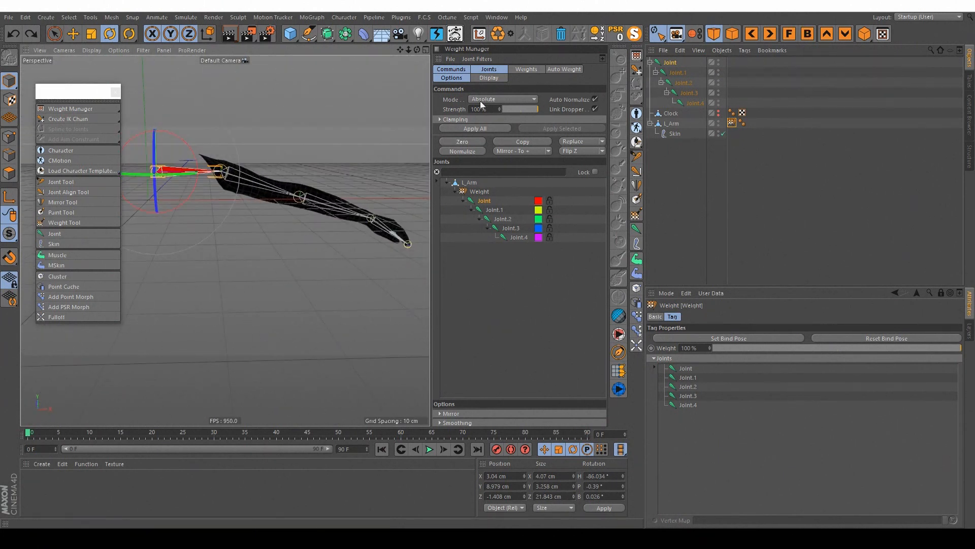
Step: Limit the Weight Manager to its Commands and Joints sections
click(486, 69)
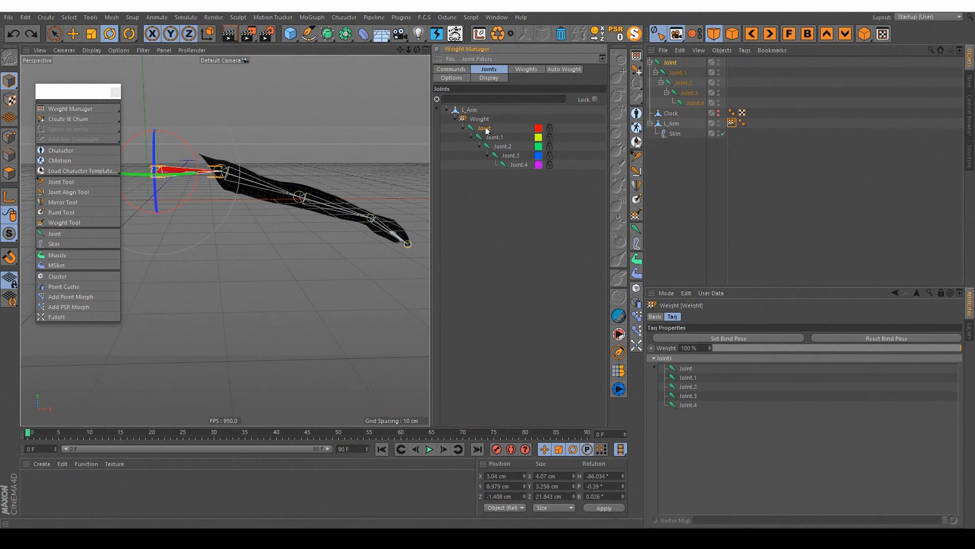
alt+drag(216, 193, 222, 176)
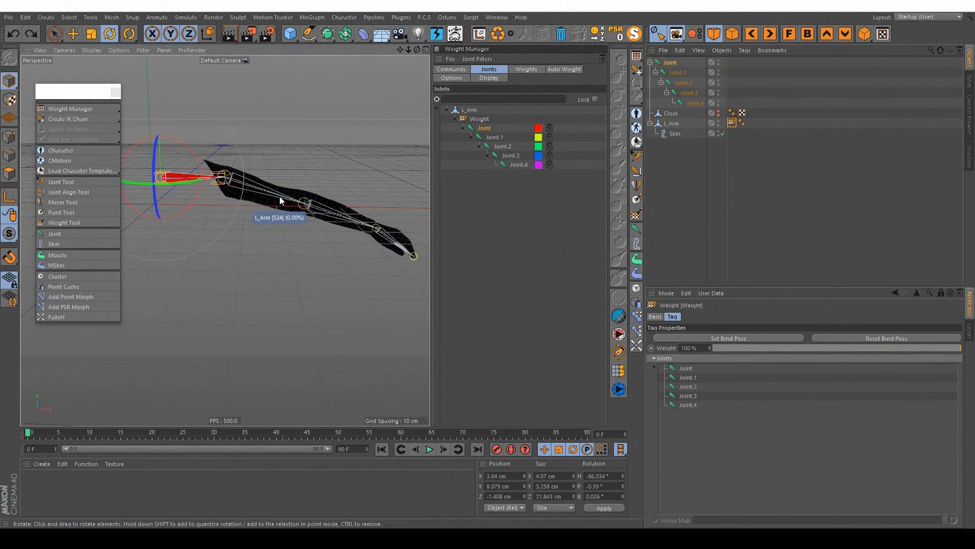
click(452, 69)
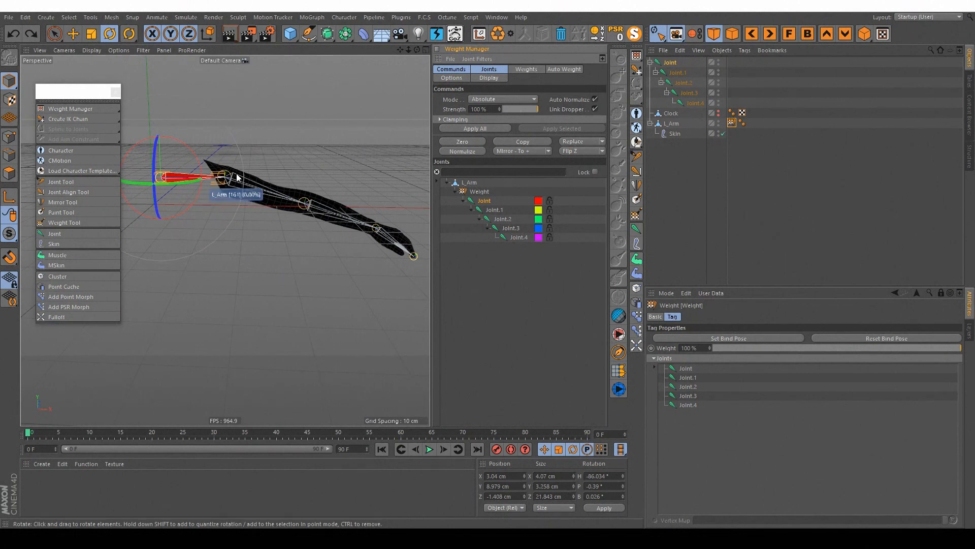
alt+drag(258, 176, 248, 180)
alt+middle_drag(248, 179, 258, 186)
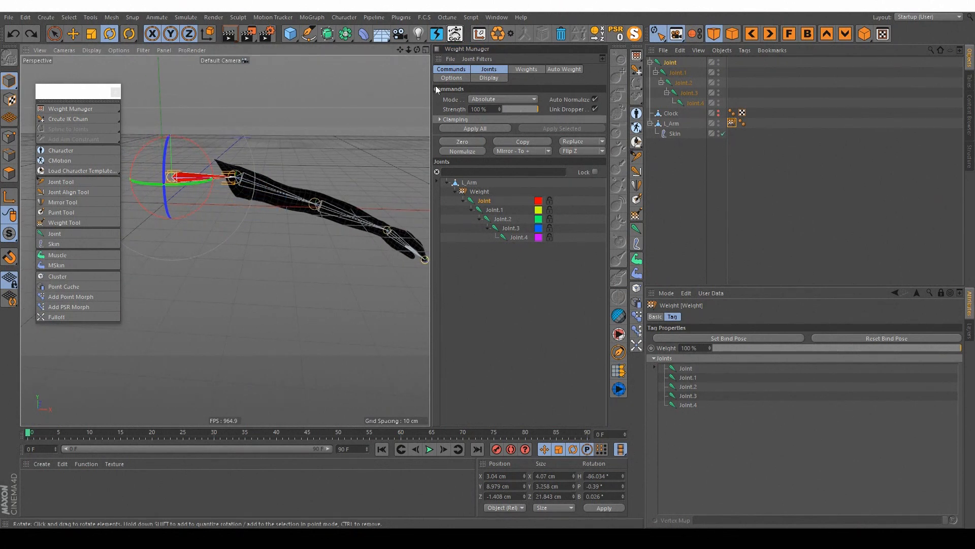
Step: Loop-select the polygon rings at the shoulder end of L_Arm and apply 100% Absolute weight to them for the root Joint
click(672, 124)
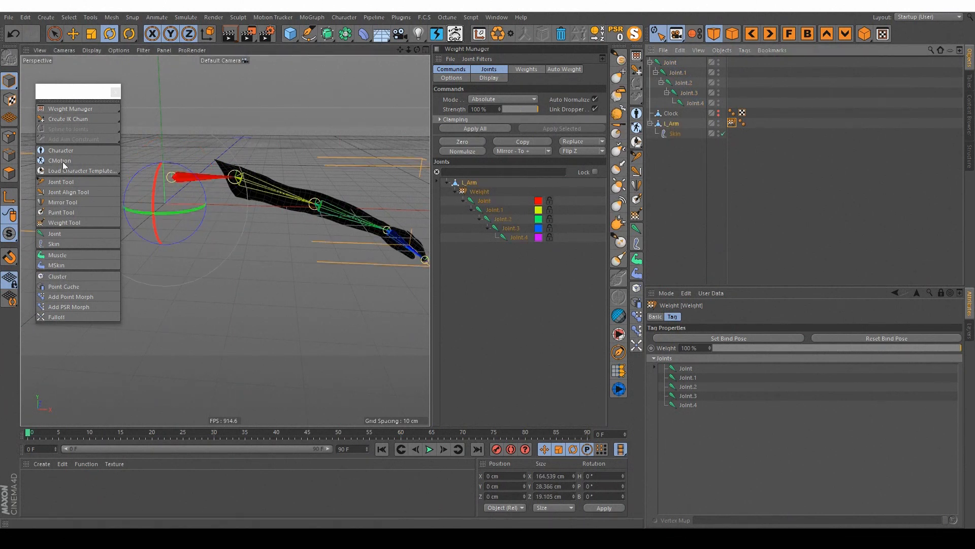
scroll(254, 180, up, 3)
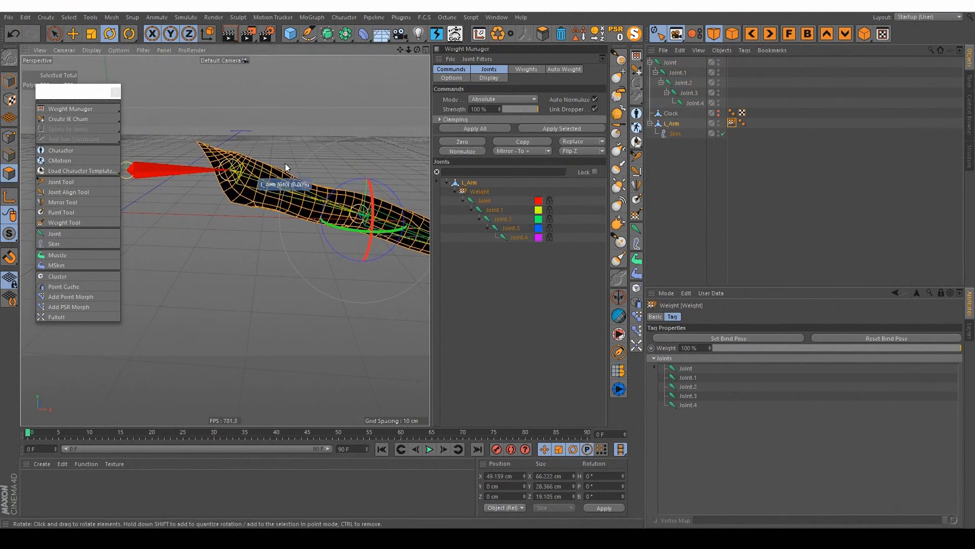
key(v)
mouse_move(309, 163)
click(363, 85)
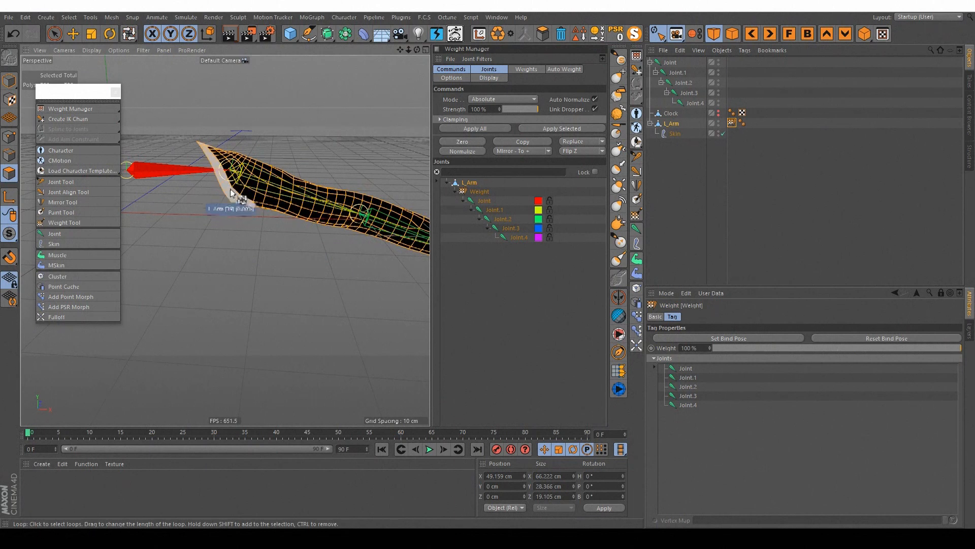
alt+middle_drag(254, 155, 289, 155)
click(269, 197)
alt+drag(274, 172, 275, 182)
alt+middle_drag(274, 182, 290, 182)
alt+drag(291, 184, 162, 171)
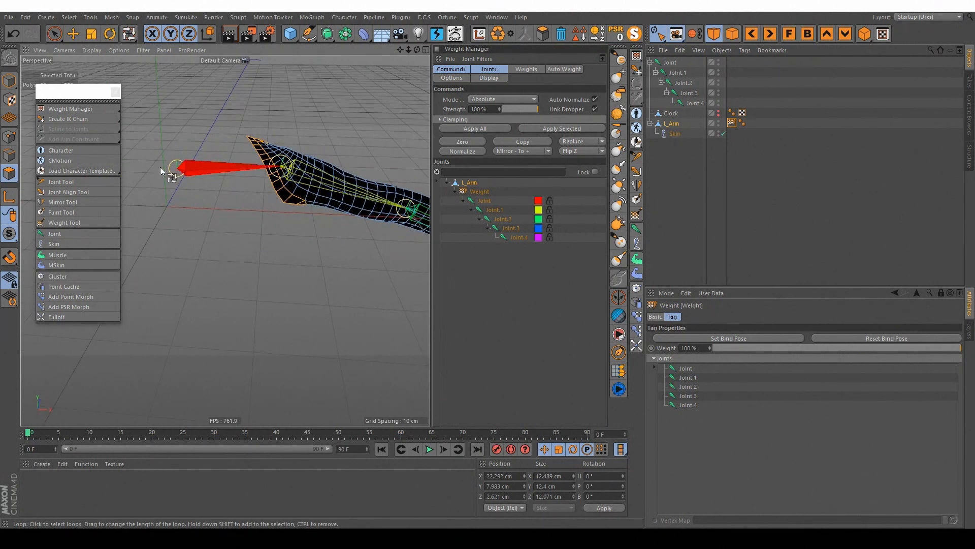
click(486, 205)
click(553, 129)
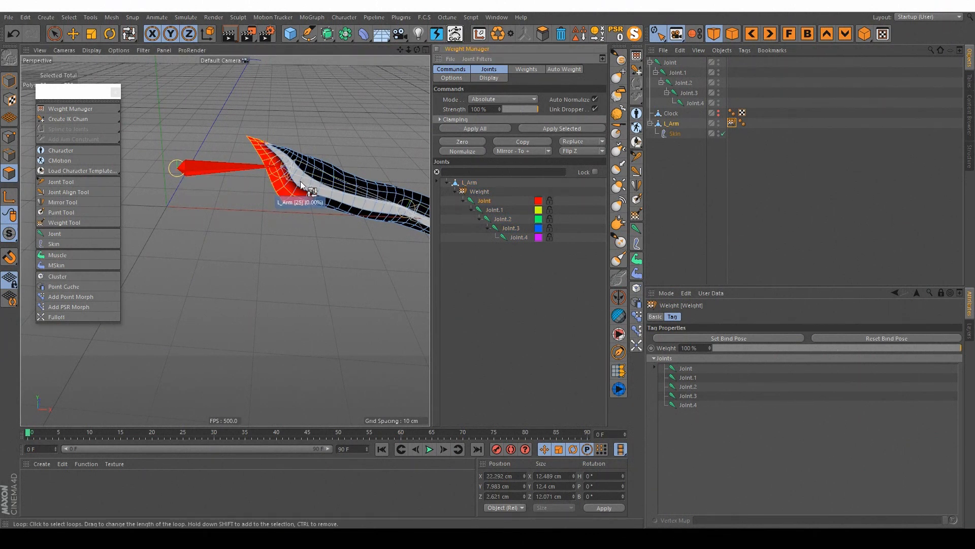
Step: Fill-select the rest of the arm's polygons beyond the shoulder rings and apply 100% Absolute weight to them for Joint.1
alt+middle_drag(321, 168, 227, 138)
key(v)
mouse_move(268, 156)
click(316, 113)
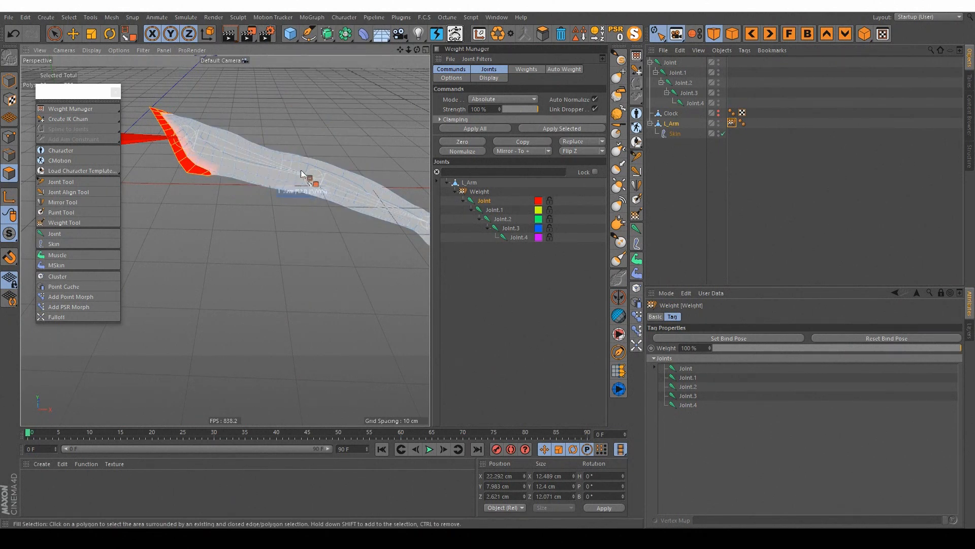
click(281, 176)
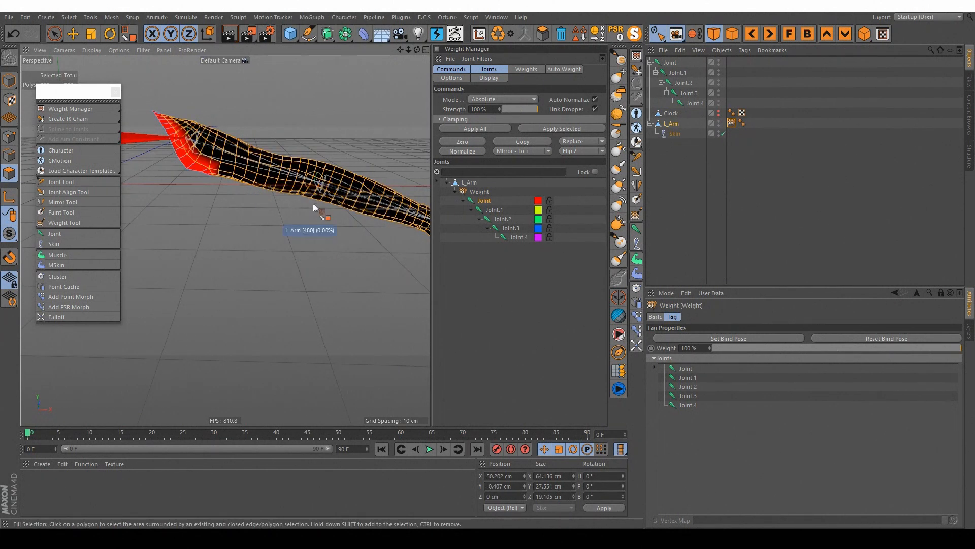
alt+drag(313, 203, 288, 216)
key(e)
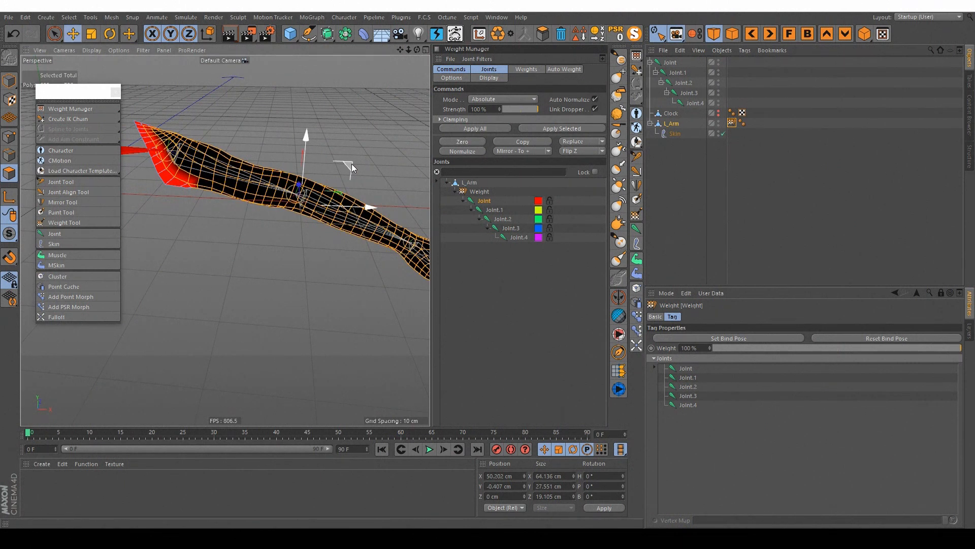
click(493, 210)
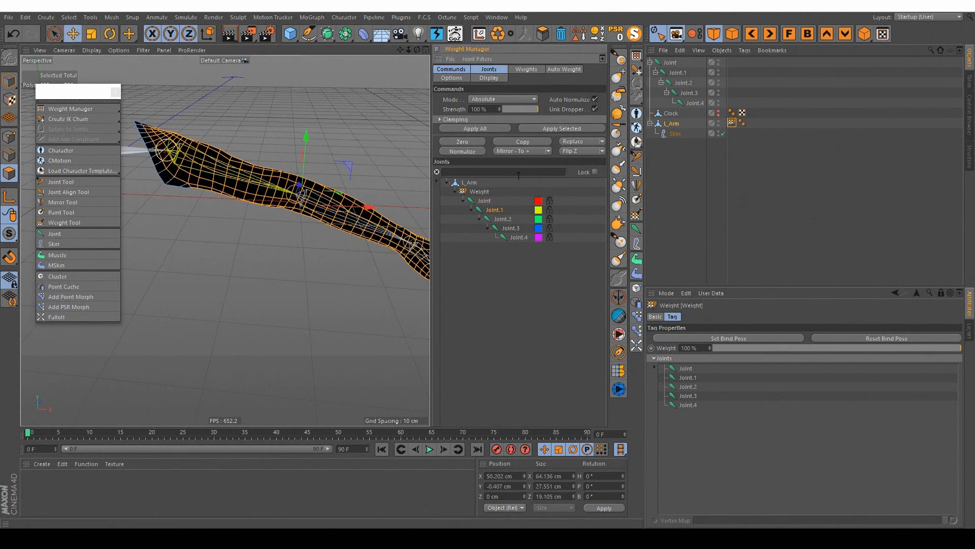
mouse_move(248, 176)
alt+mouse_down()
mouse_move(282, 175)
mouse_move(290, 162)
mouse_move(291, 177)
alt+mouse_up()
click(574, 129)
alt+middle_drag(291, 177, 252, 174)
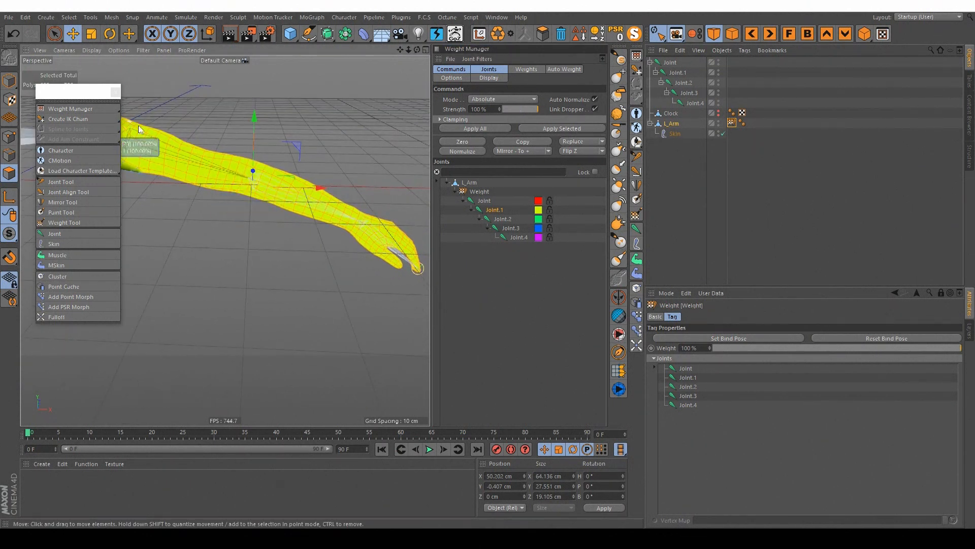
Step: Make Joint.2 the active joint and loop-select the two polygon rings around the elbow of L_Arm
alt+right_drag(401, 239, 316, 196)
alt+drag(317, 195, 284, 225)
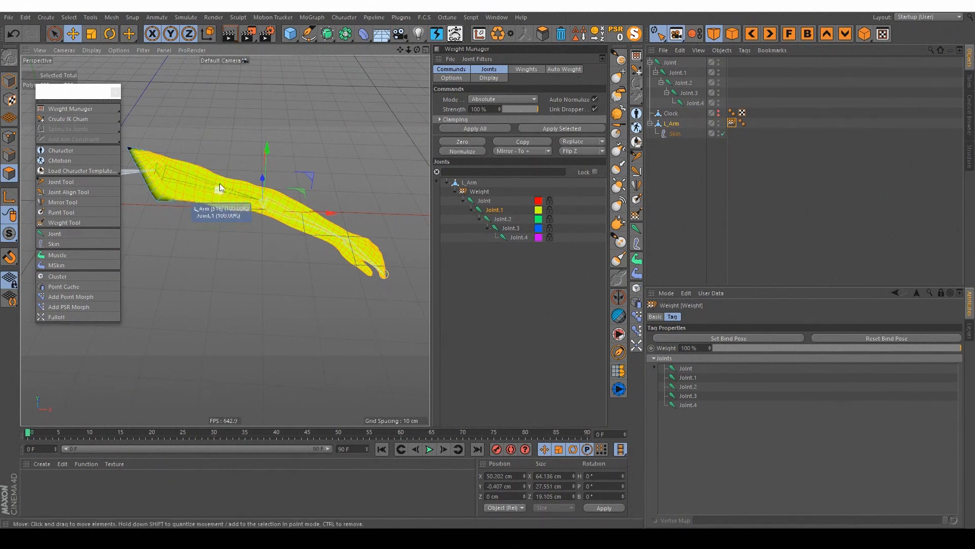
alt+drag(260, 193, 271, 185)
scroll(270, 185, up, 3)
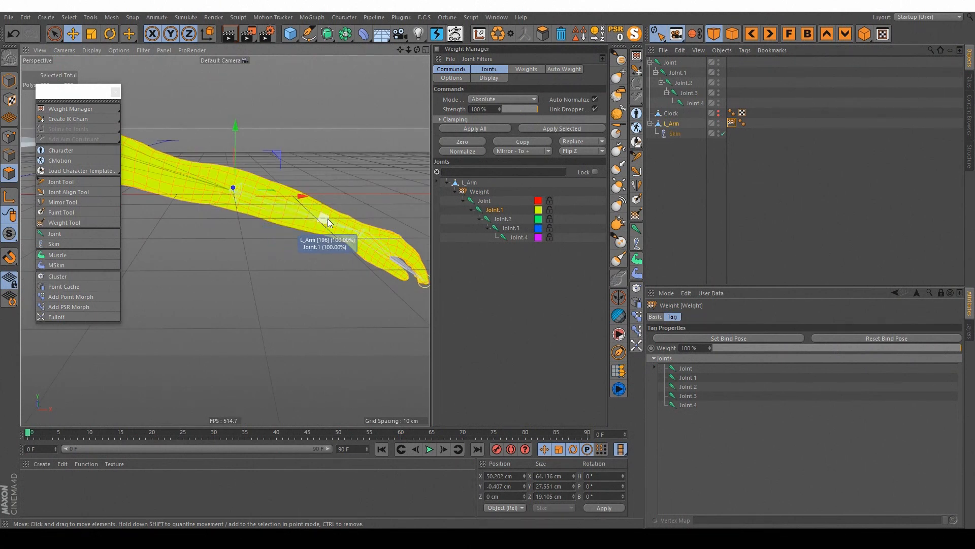
alt+drag(352, 224, 296, 216)
click(502, 219)
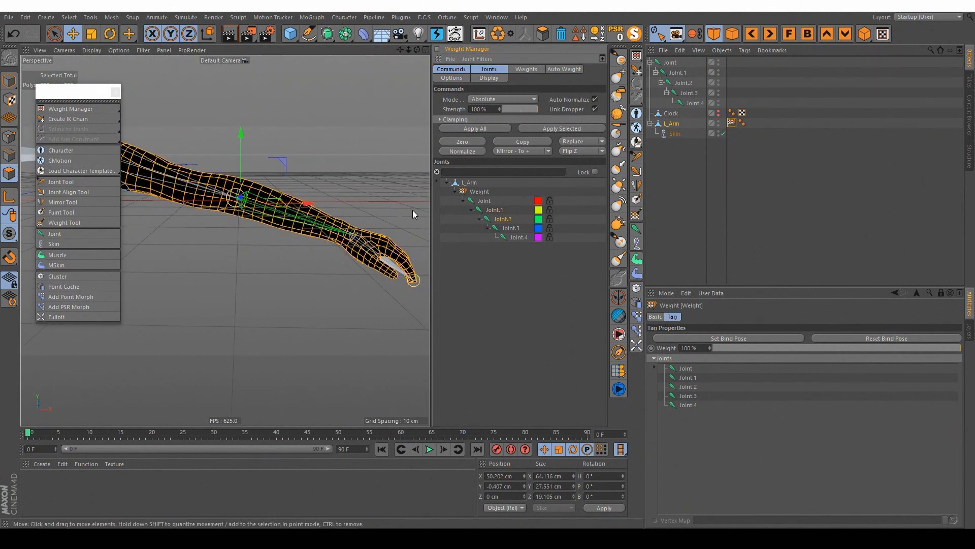
alt+drag(413, 209, 315, 206)
key(v)
mouse_move(327, 183)
click(368, 111)
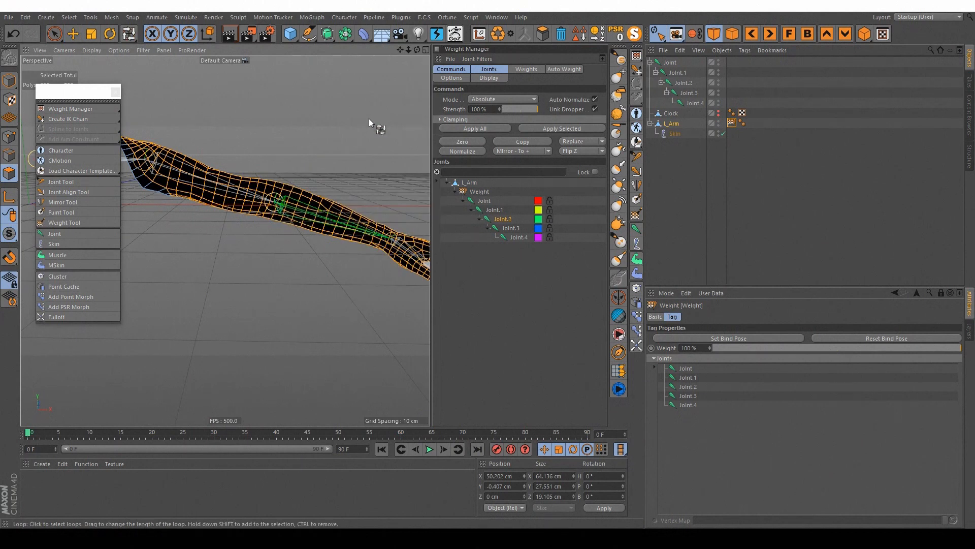
scroll(279, 200, up, 5)
alt+drag(279, 200, 271, 221)
click(284, 159)
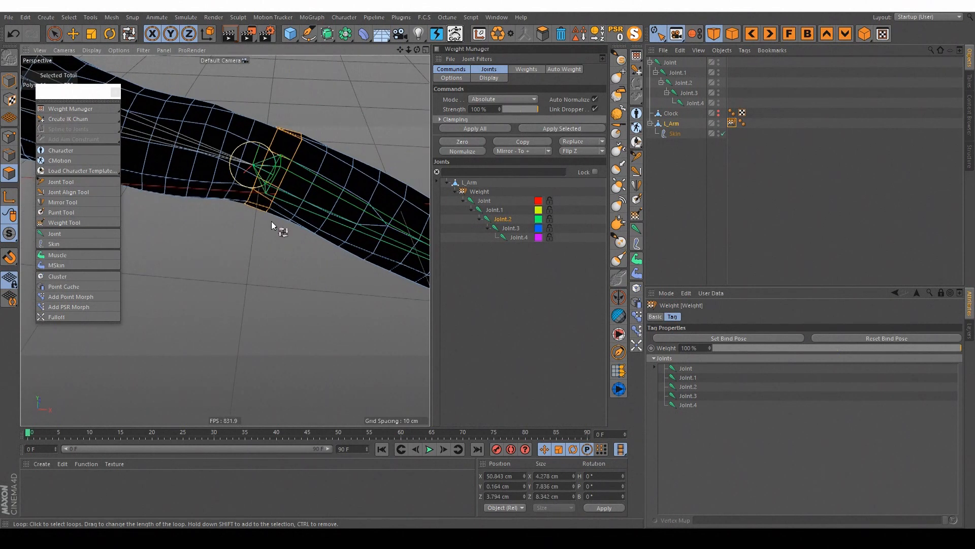
mouse_move(279, 172)
alt+mouse_down()
mouse_move(278, 133)
mouse_move(269, 167)
mouse_move(287, 161)
alt+mouse_up()
shift+click(260, 160)
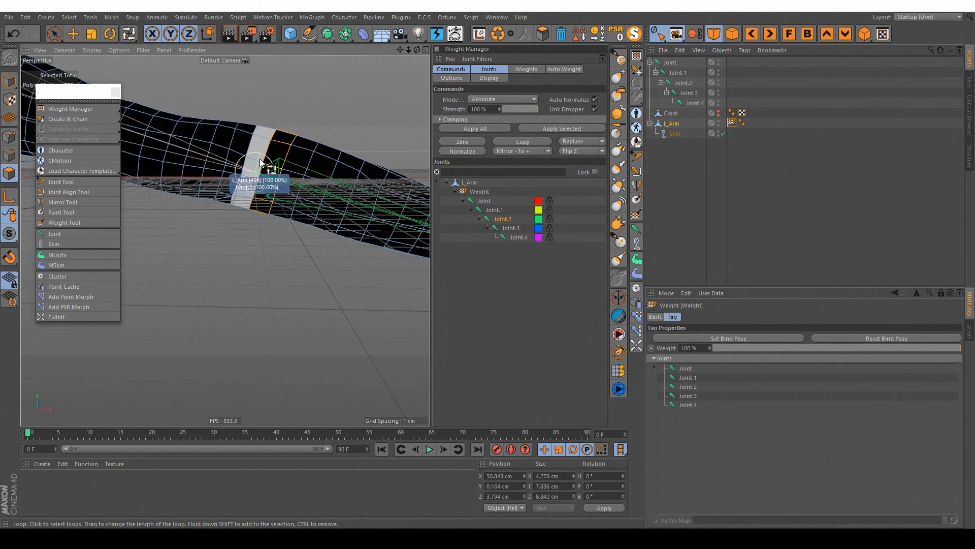
Step: Fill-select the forearm and hand polygons of L_Arm beyond the elbow rings
alt+right_drag(307, 212, 239, 184)
key(v)
mouse_move(298, 168)
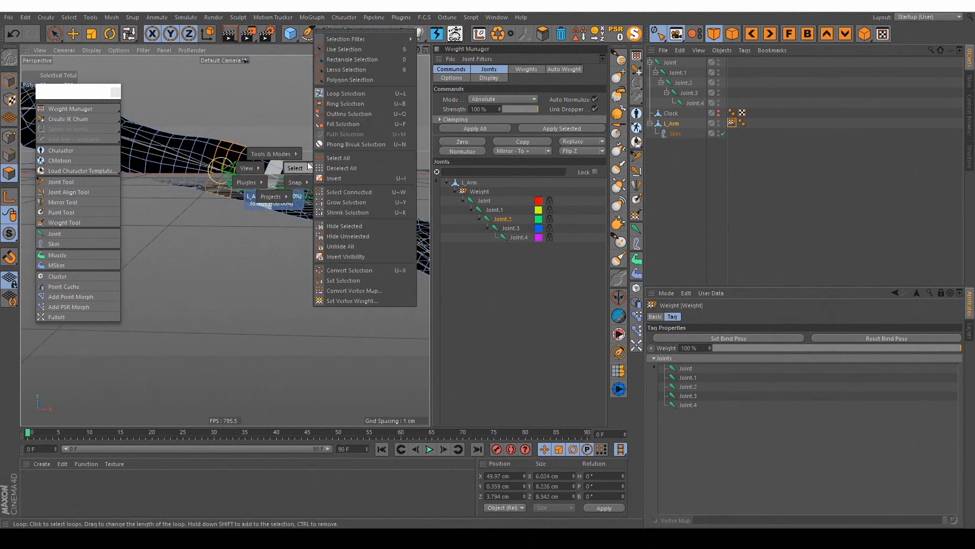
click(337, 124)
click(294, 194)
alt+right_drag(294, 194, 263, 199)
alt+drag(264, 198, 300, 212)
Step: Apply 100% Absolute weight to the selected forearm and hand polygons for Joint.2
click(497, 70)
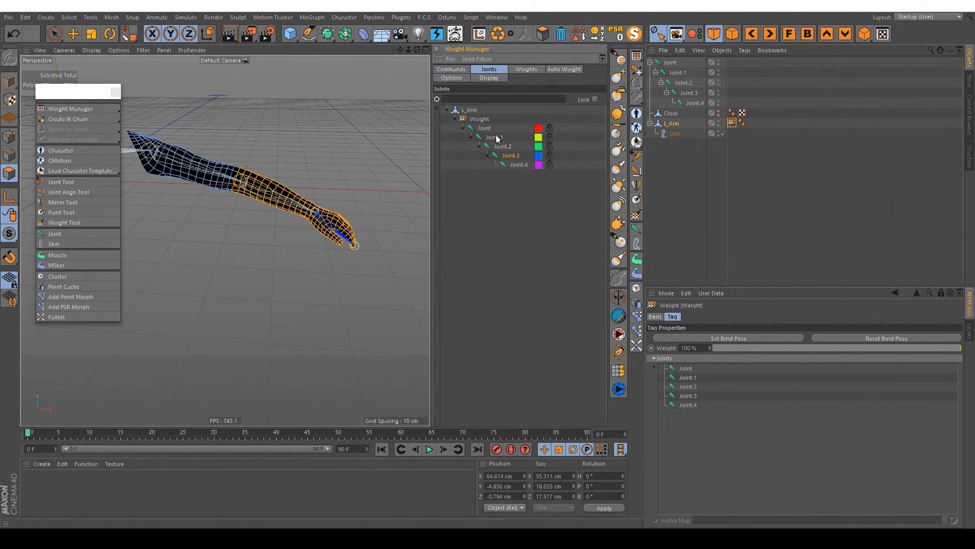
click(451, 70)
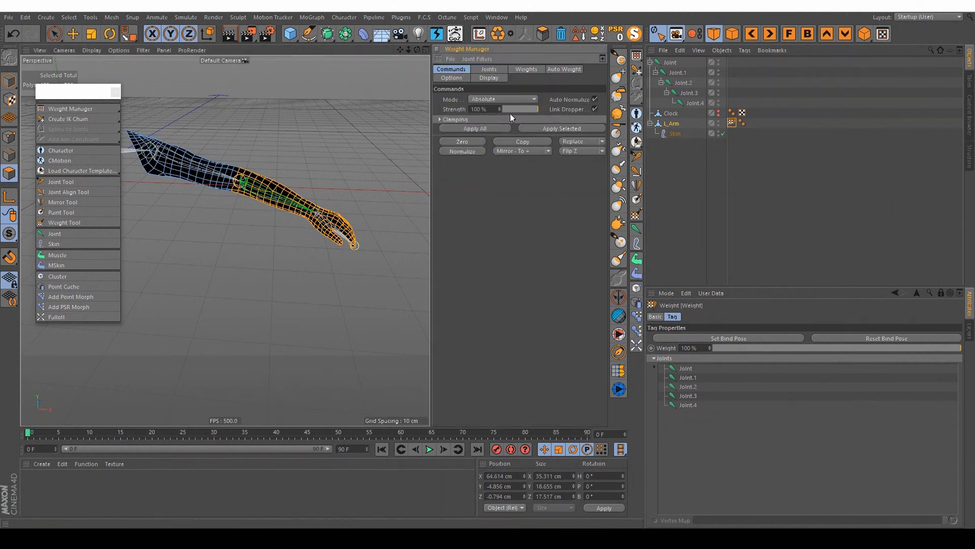
click(478, 99)
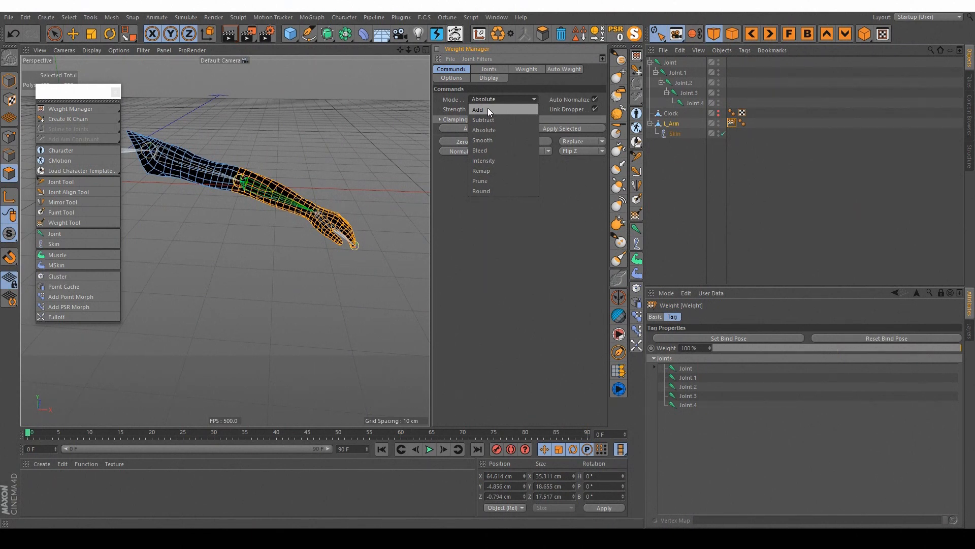
click(491, 127)
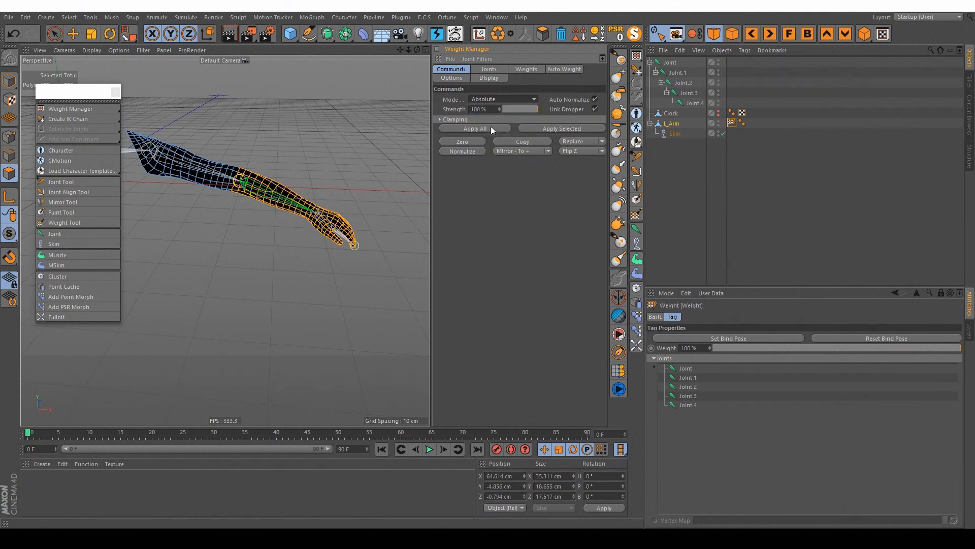
click(573, 130)
Step: Make Joint.3 the active joint and loop-select the polygon ring at the wrist
scroll(298, 185, up, 2)
mouse_move(298, 185)
alt+mouse_down()
mouse_move(304, 189)
mouse_move(193, 197)
mouse_move(285, 203)
mouse_move(300, 195)
alt+mouse_up()
click(494, 68)
click(509, 156)
key(v)
mouse_move(324, 188)
click(362, 112)
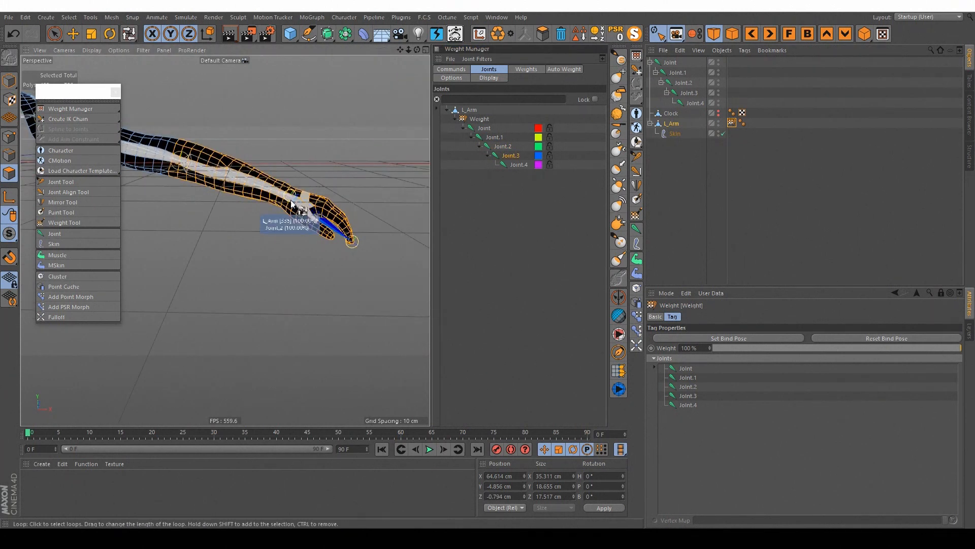
scroll(291, 201, up, 5)
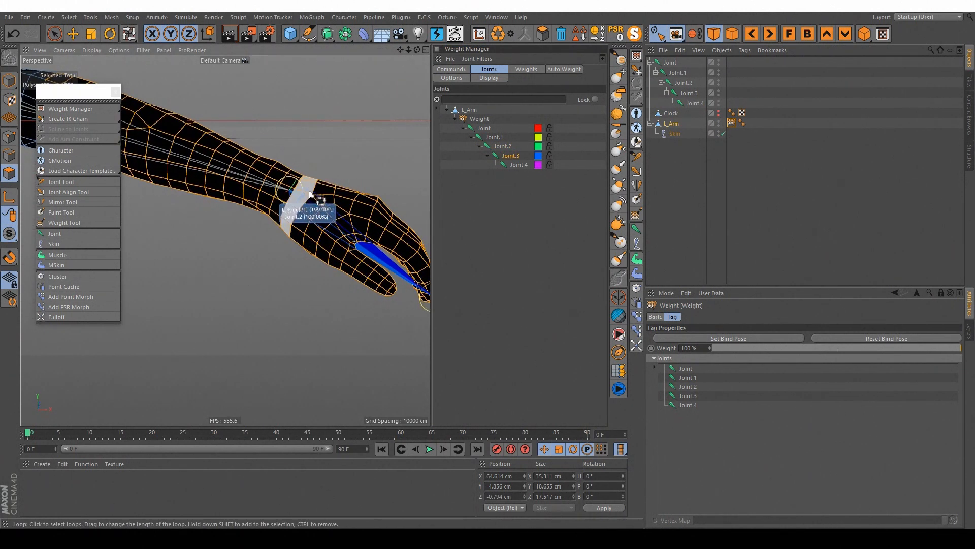
click(298, 184)
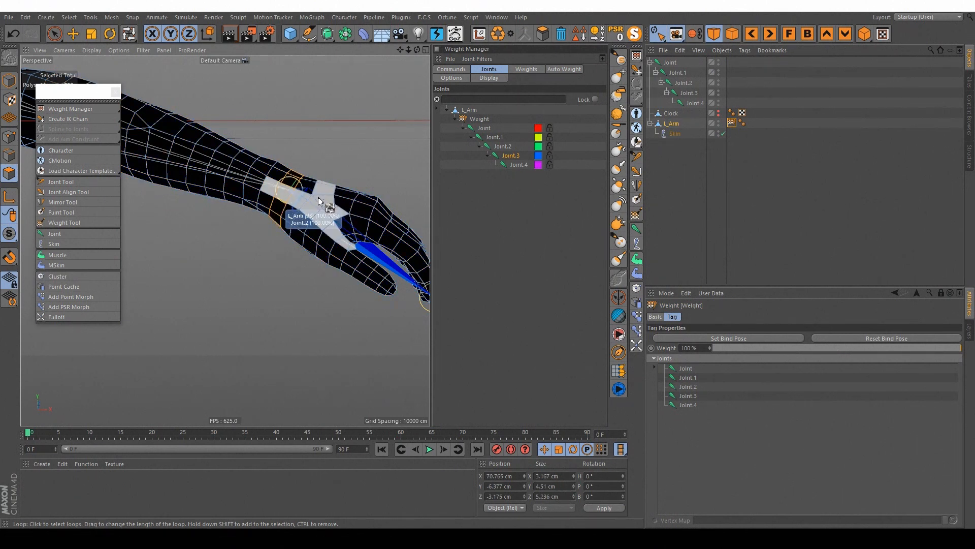
alt+drag(320, 198, 325, 205)
Step: Fill-select the hand polygons beyond the wrist ring and apply 100% Absolute weight to them for Joint.3
key(v)
mouse_move(364, 193)
click(395, 155)
click(360, 192)
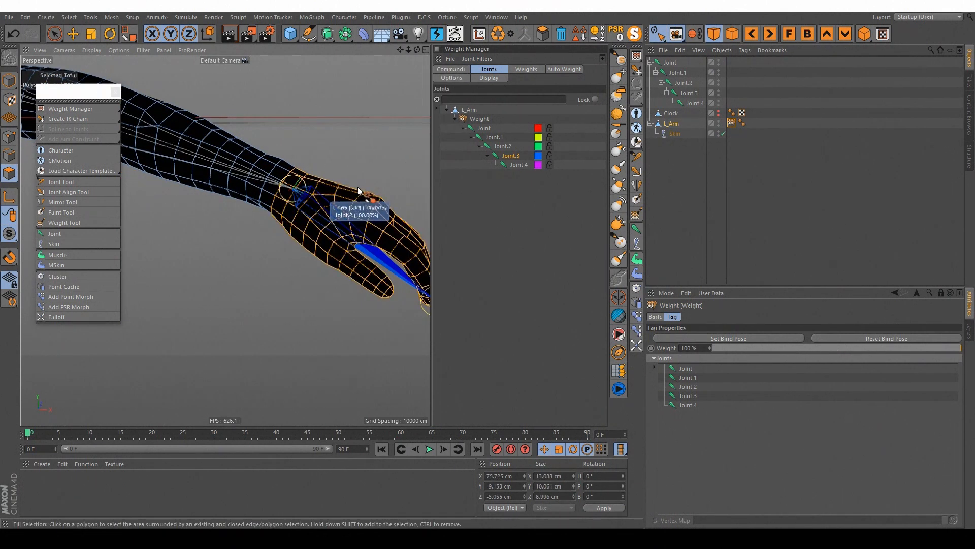
scroll(360, 192, down, 5)
click(462, 70)
click(569, 131)
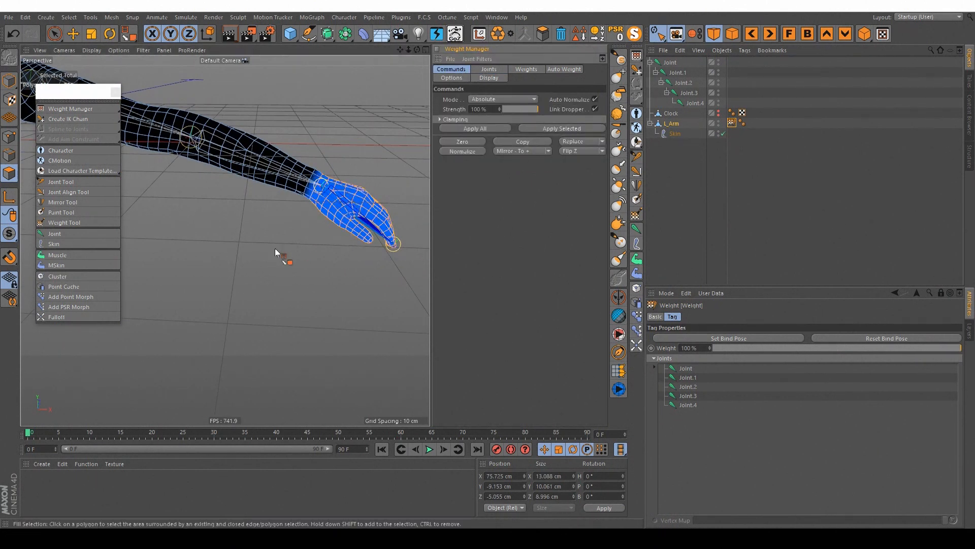
Step: Display the weight colours of all joints on L_Arm together and examine their distribution along the arm
scroll(333, 220, down, 4)
alt+middle_drag(336, 217, 358, 220)
click(867, 175)
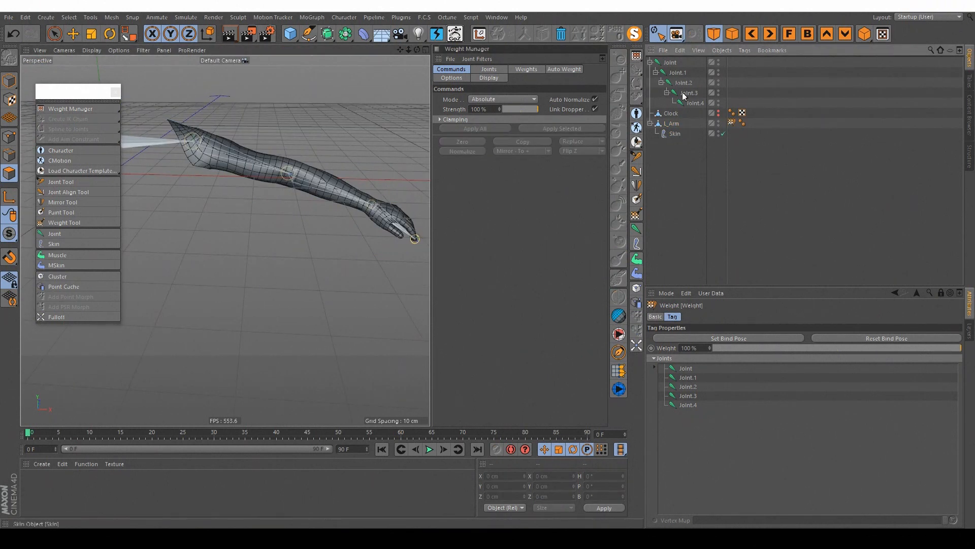
click(669, 63)
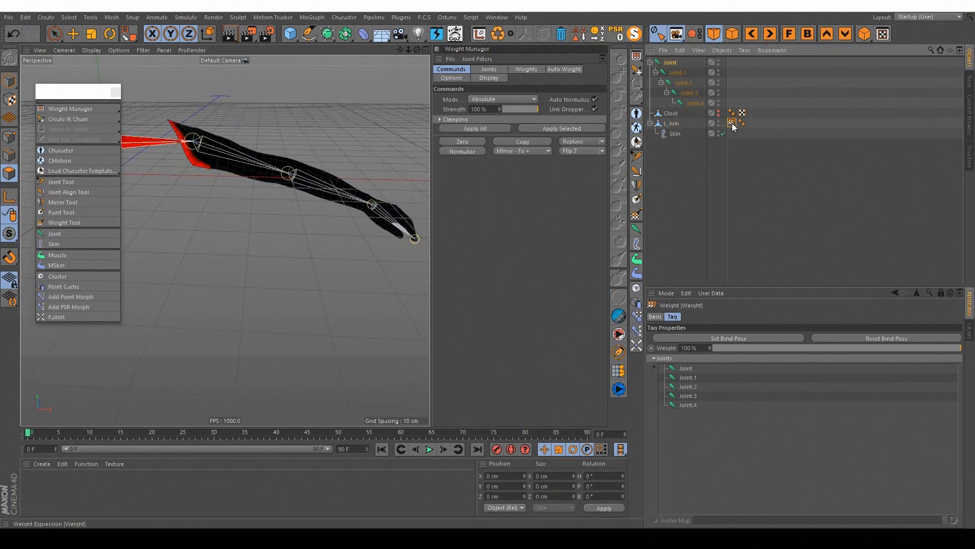
click(671, 124)
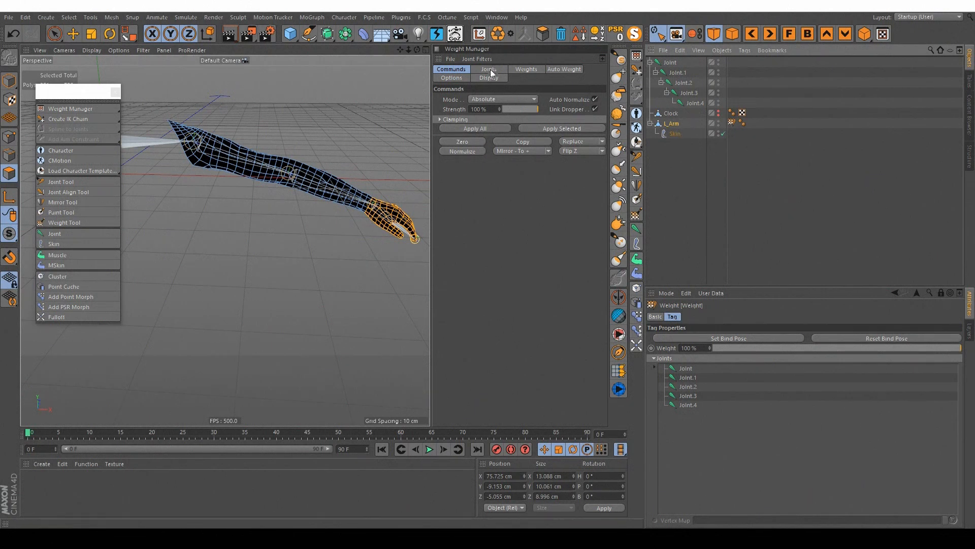
click(497, 71)
click(474, 120)
alt+drag(334, 186, 191, 224)
alt+drag(275, 161, 241, 126)
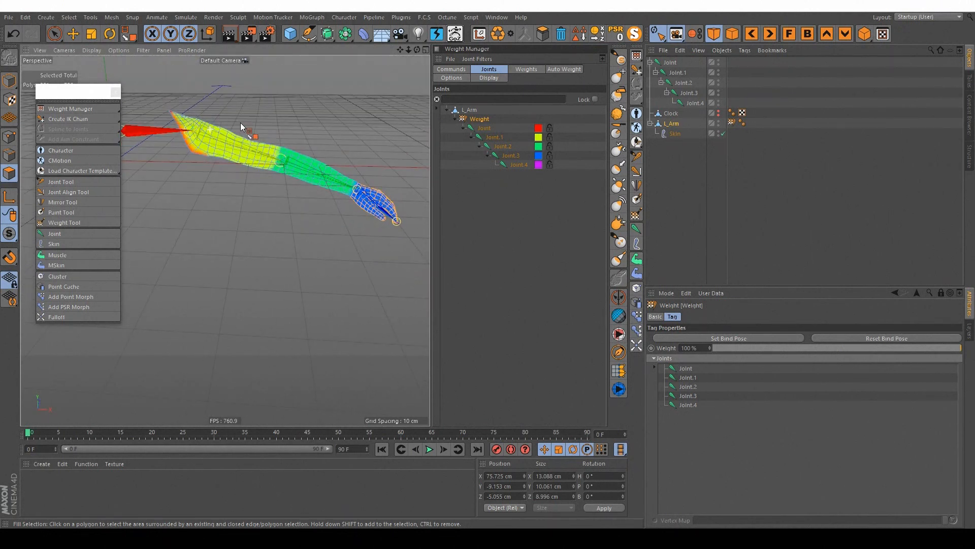
alt+drag(217, 171, 255, 160)
Step: Switch to Model mode with the Rotate tool, working on the root Joint instead of the mesh polygons
click(73, 34)
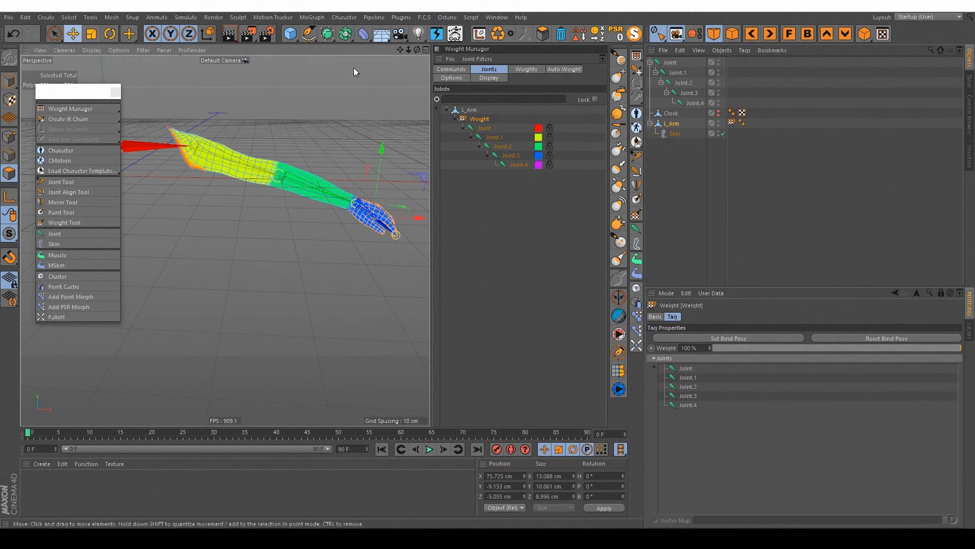
key(r)
click(784, 76)
click(669, 62)
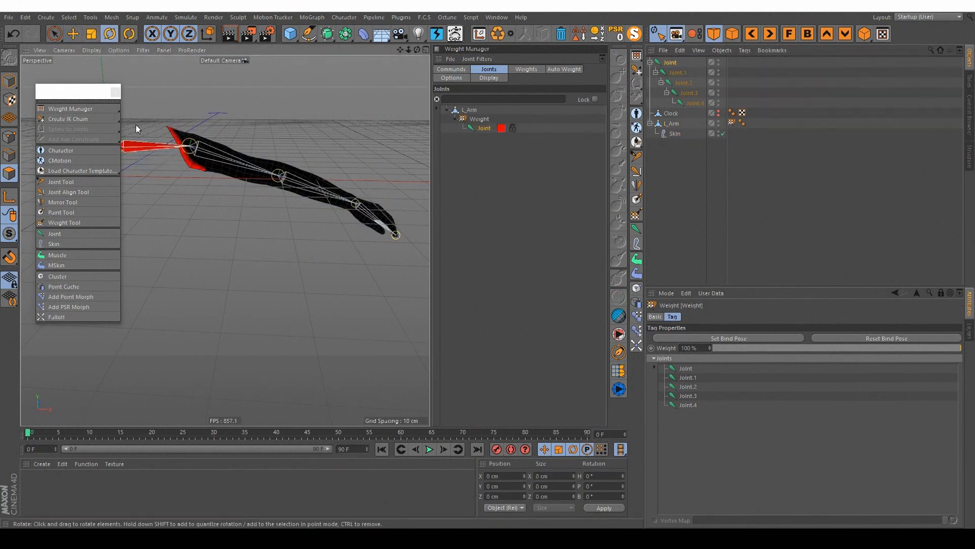
click(9, 81)
alt+middle_drag(153, 129, 193, 156)
drag(193, 156, 243, 150)
Step: Try rotating Joint.3 to test the hand's deformation, undo the rotation and clear the selection
click(689, 92)
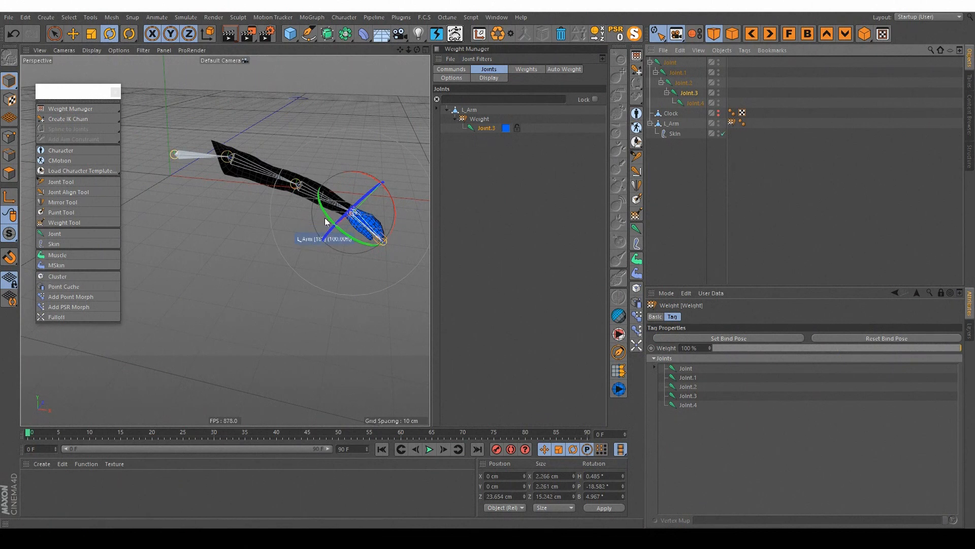
drag(322, 209, 279, 165)
key(ctrl+z)
alt+drag(315, 168, 266, 198)
key(e)
click(260, 196)
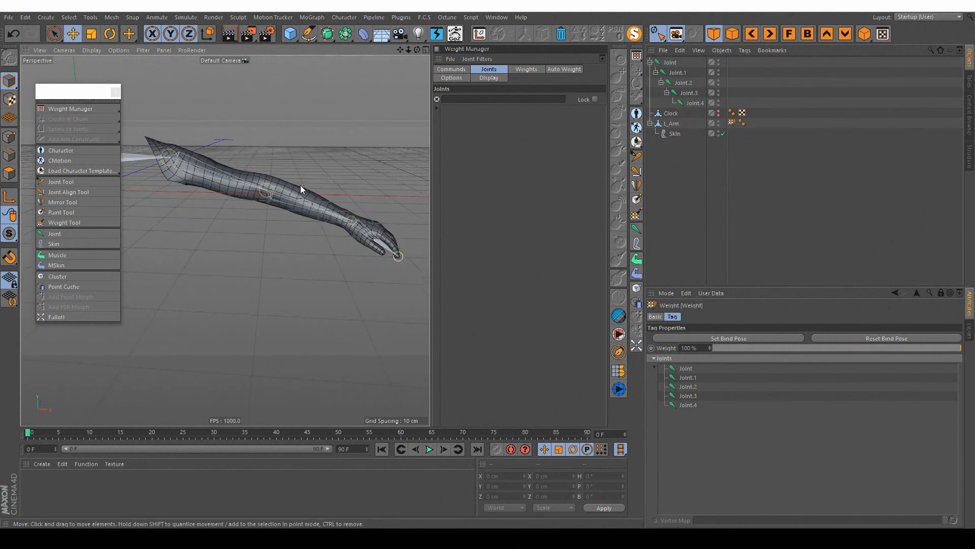
Step: Add an IK character tag to Joint.1, the upper-arm joint below the root
click(671, 63)
alt+drag(183, 161, 199, 183)
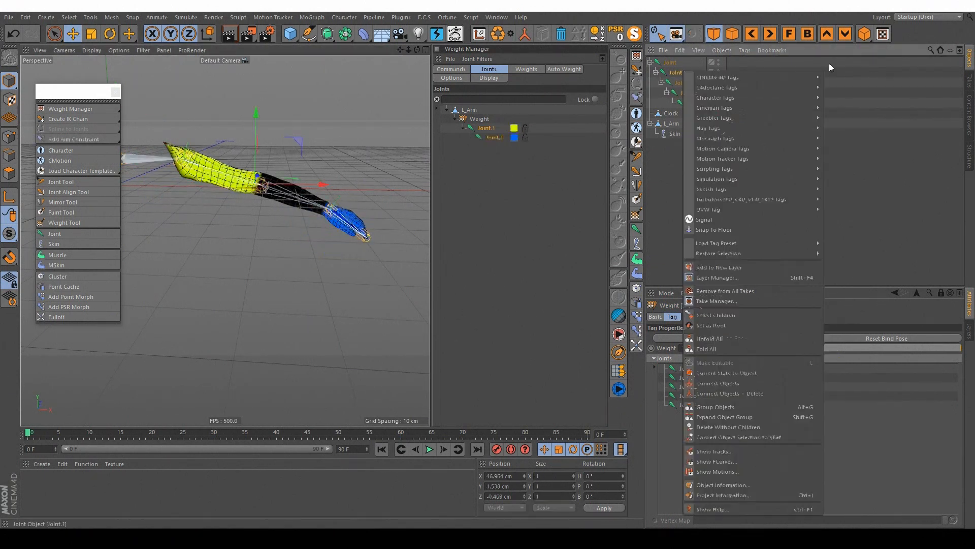
click(829, 63)
click(701, 72)
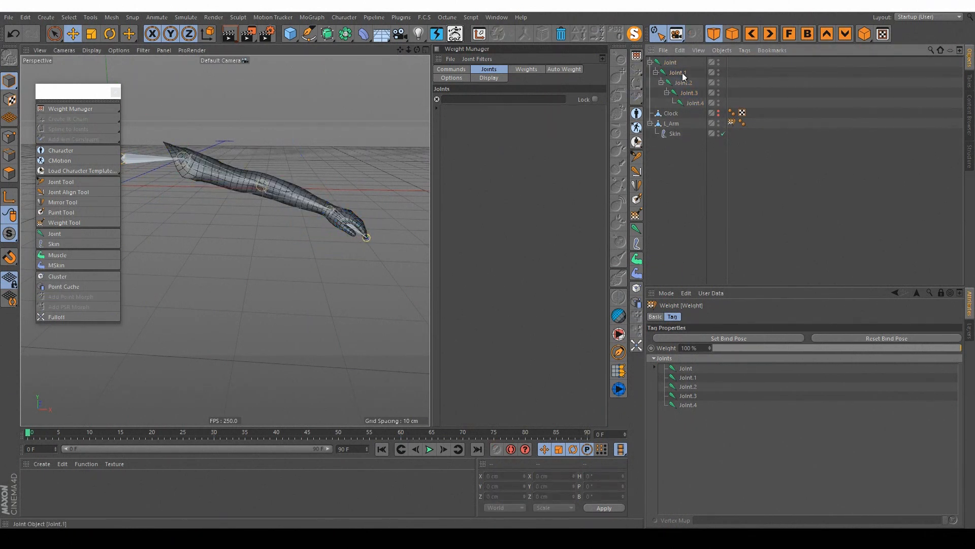
click(682, 72)
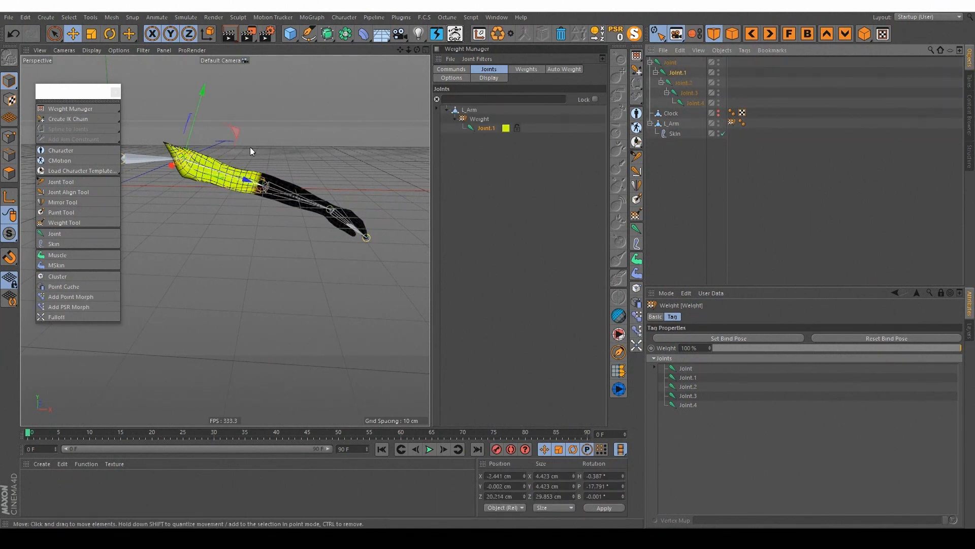
right_click(685, 72)
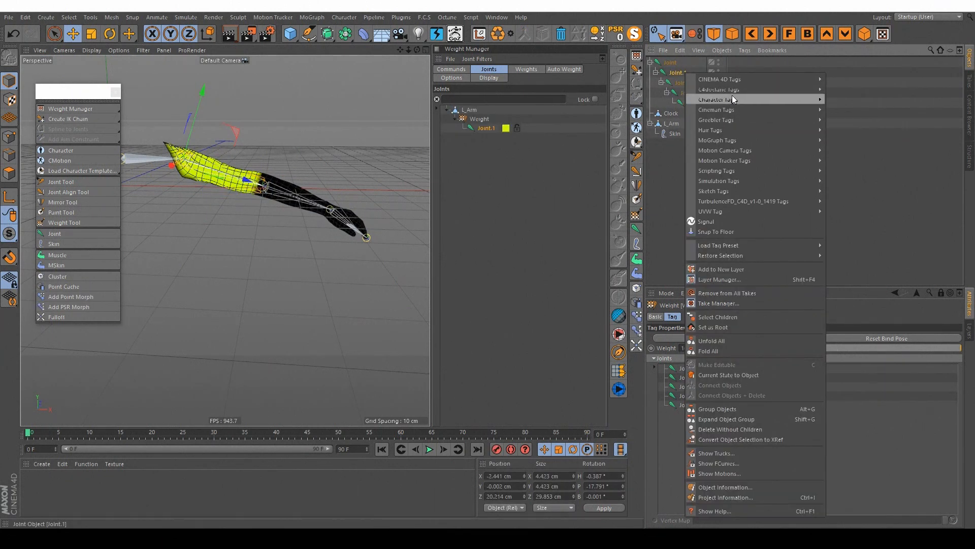
mouse_move(739, 101)
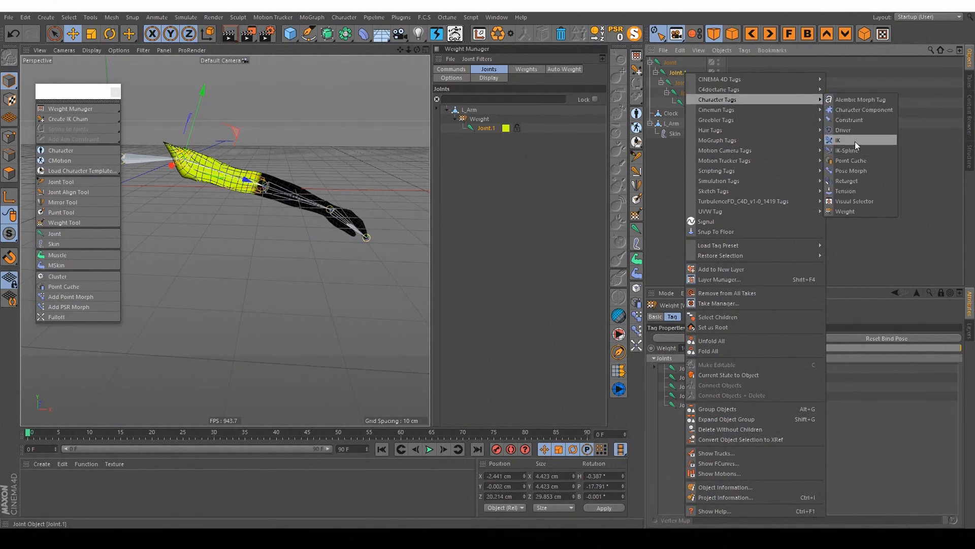
click(855, 141)
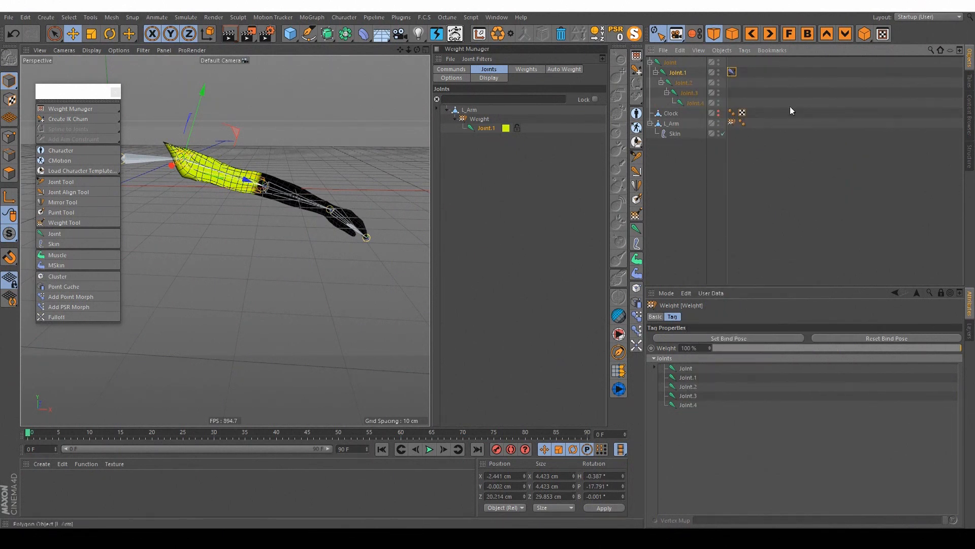
Step: Unlock the attributes display, set the IK tag's End to Joint.3 and add a goal for it
click(941, 293)
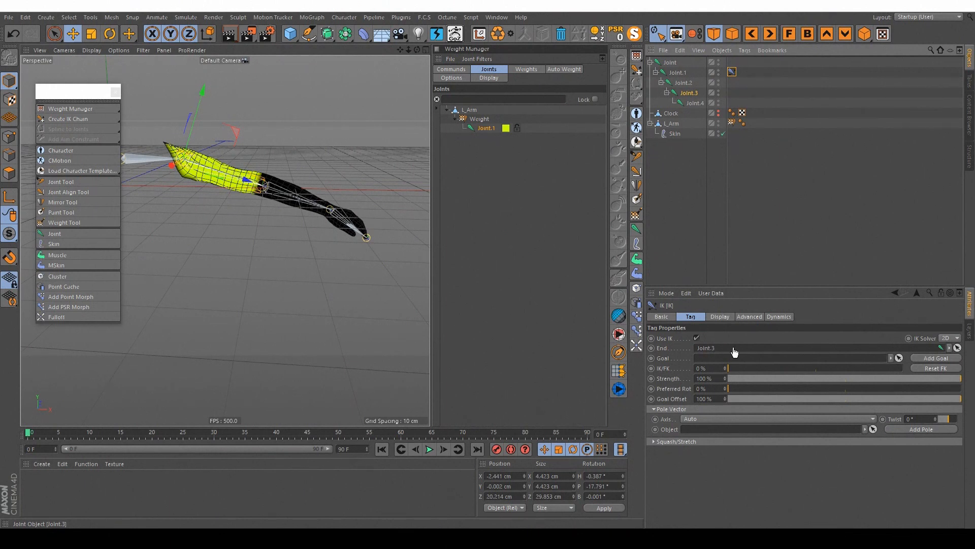
click(936, 358)
Step: Move the Joint.3.Goal null around to test how the arm bends through IK
click(694, 114)
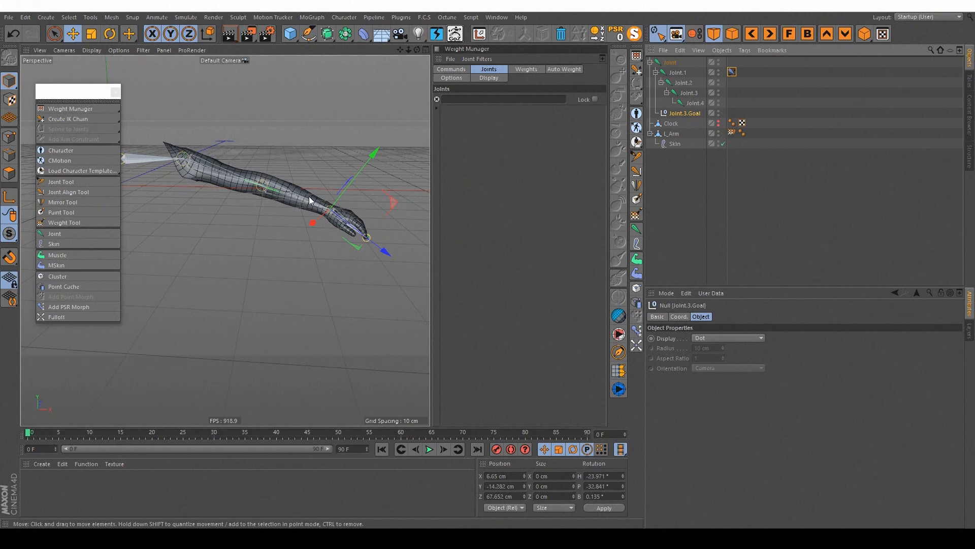
drag(344, 199, 331, 256)
drag(330, 256, 310, 308)
mouse_move(311, 213)
alt+mouse_down()
mouse_move(273, 167)
mouse_move(279, 209)
mouse_move(330, 217)
mouse_move(313, 282)
mouse_move(264, 218)
mouse_move(285, 240)
mouse_move(264, 215)
mouse_move(306, 154)
mouse_move(312, 96)
mouse_move(339, 222)
mouse_move(273, 187)
mouse_move(306, 194)
mouse_move(280, 213)
mouse_move(315, 208)
alt+mouse_up()
scroll(272, 189, down, 8)
scroll(306, 195, down, 5)
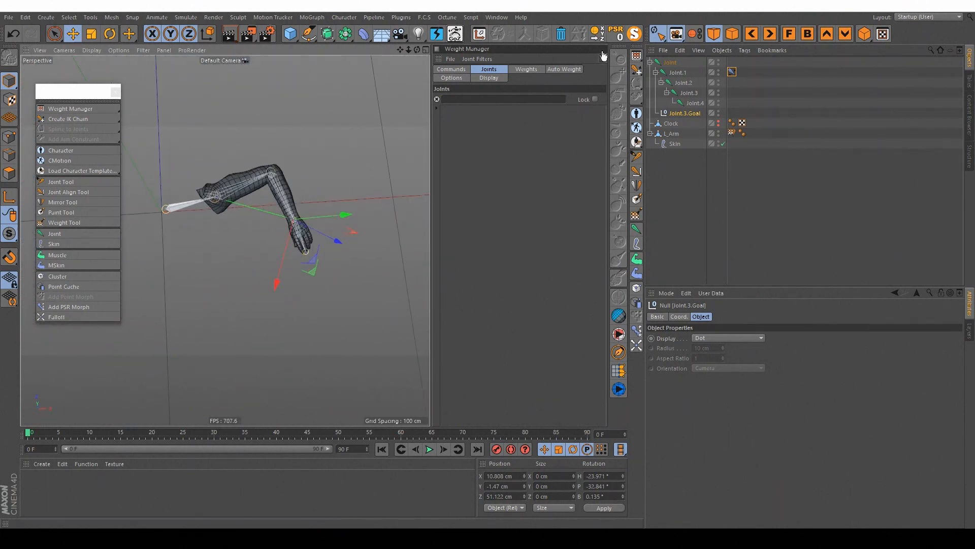
Step: Undo the test moves of the Joint.3.Goal null
click(615, 36)
key(ctrl+z)
key(ctrl+z)
key(ctrl+z)
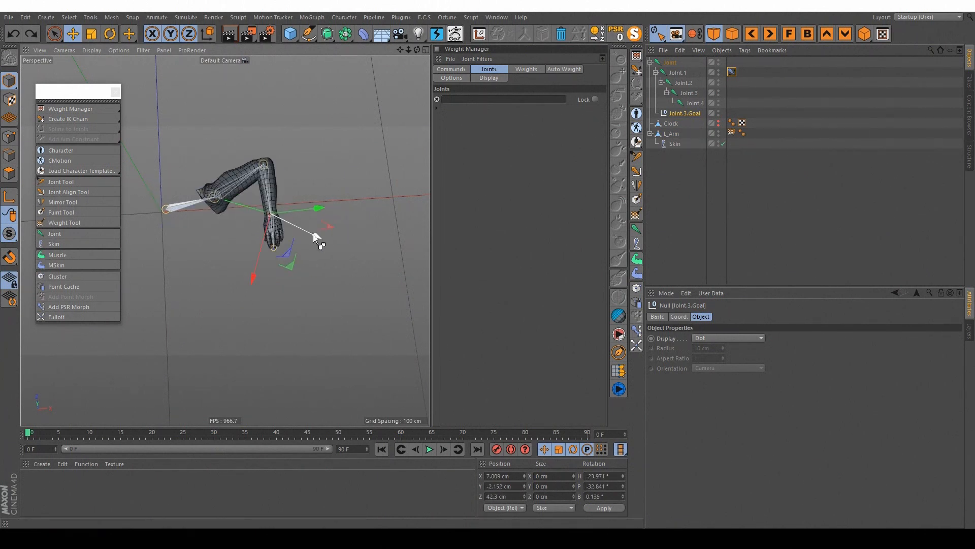
alt+drag(323, 231, 398, 206)
scroll(331, 203, up, 3)
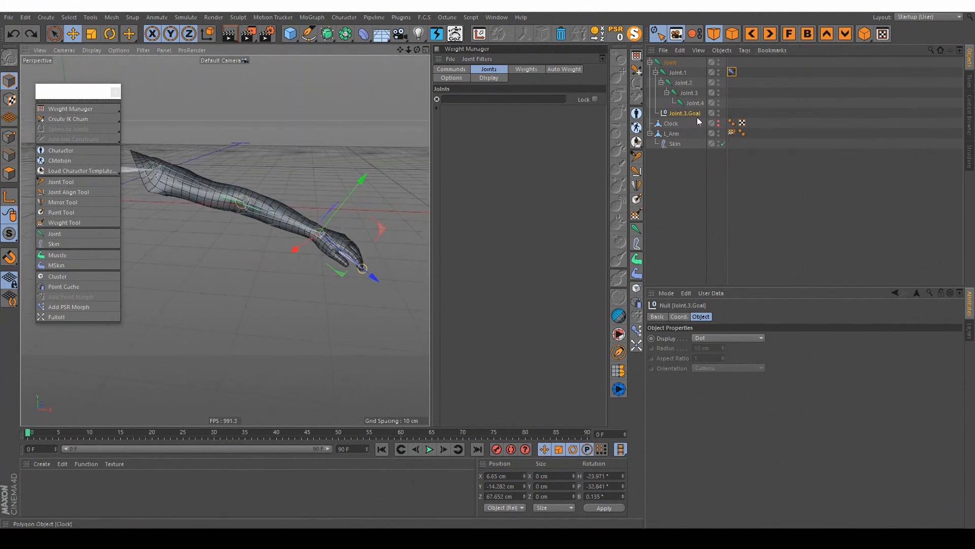
Step: Freeze all transformations of the Joint.3.Goal null so its current pose becomes the zero position
click(686, 317)
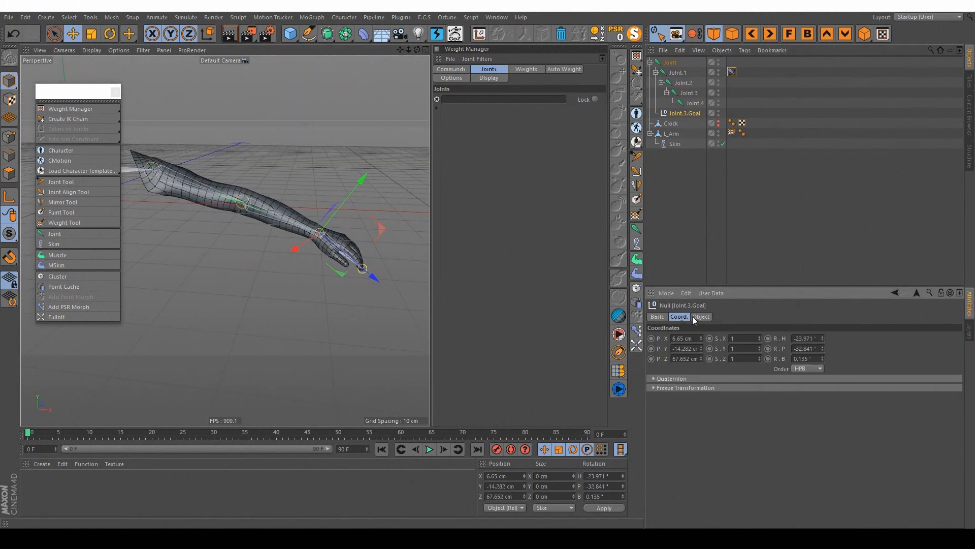
click(676, 388)
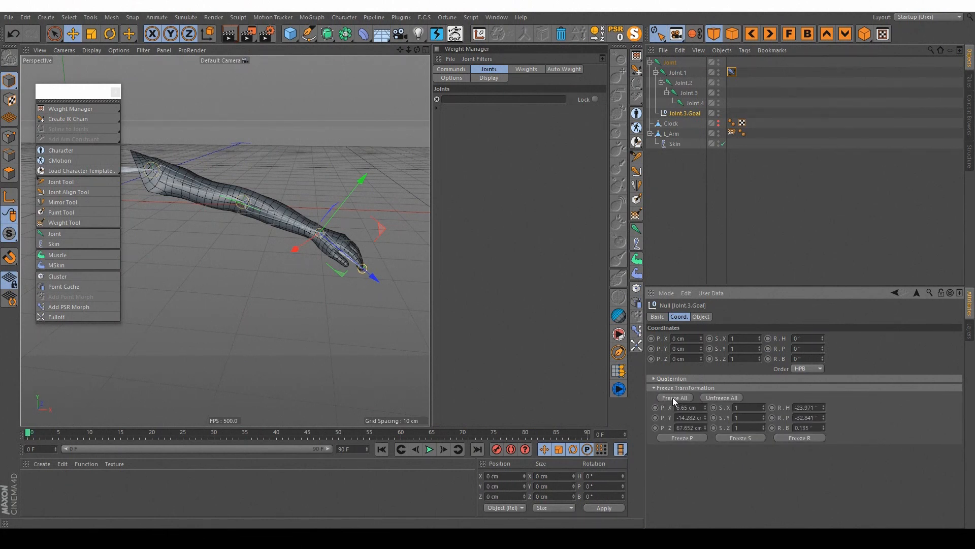
click(735, 222)
Step: Move the Joint.3.Goal null to raise the arm, look up the Reset PSR command and apply it to the null
click(685, 113)
drag(362, 267, 406, 244)
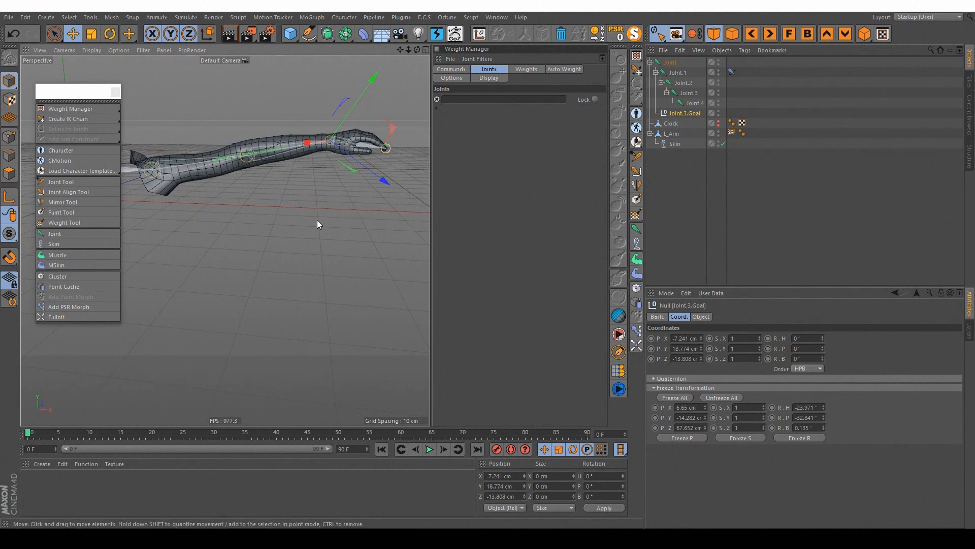
key(shift+c)
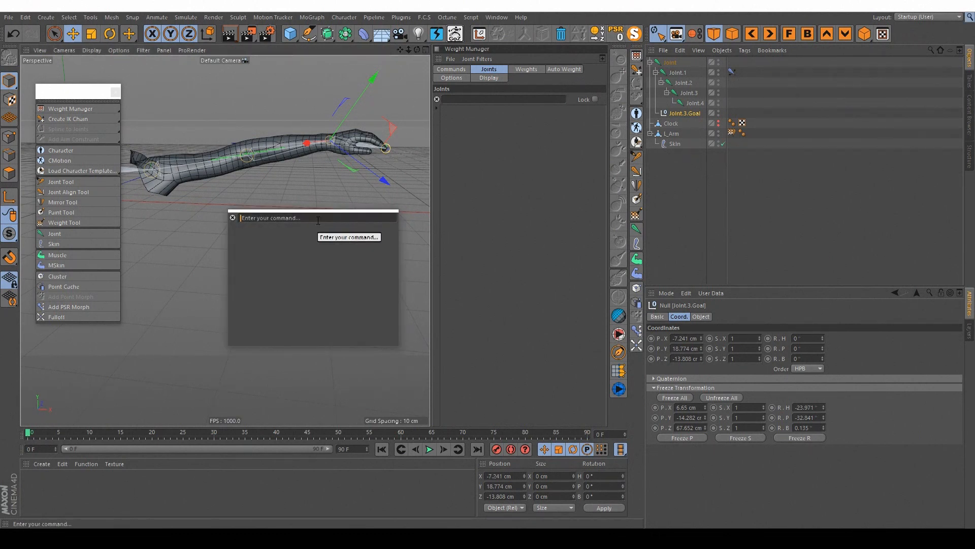
text(reset ps)
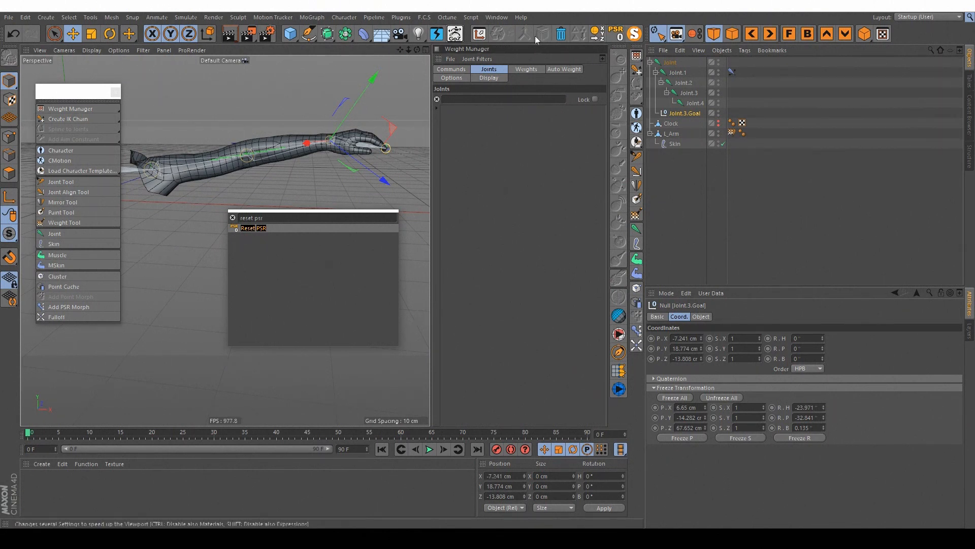
text(r)
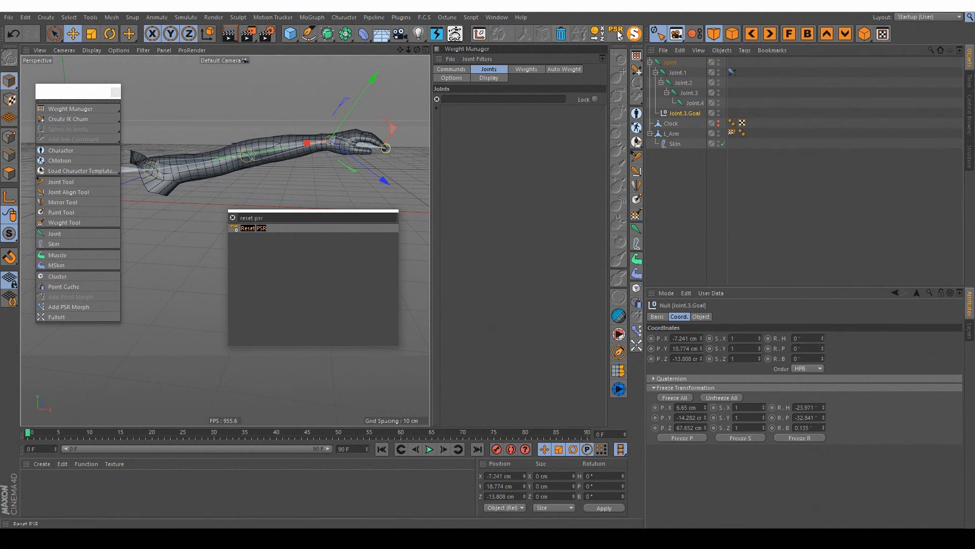
click(233, 217)
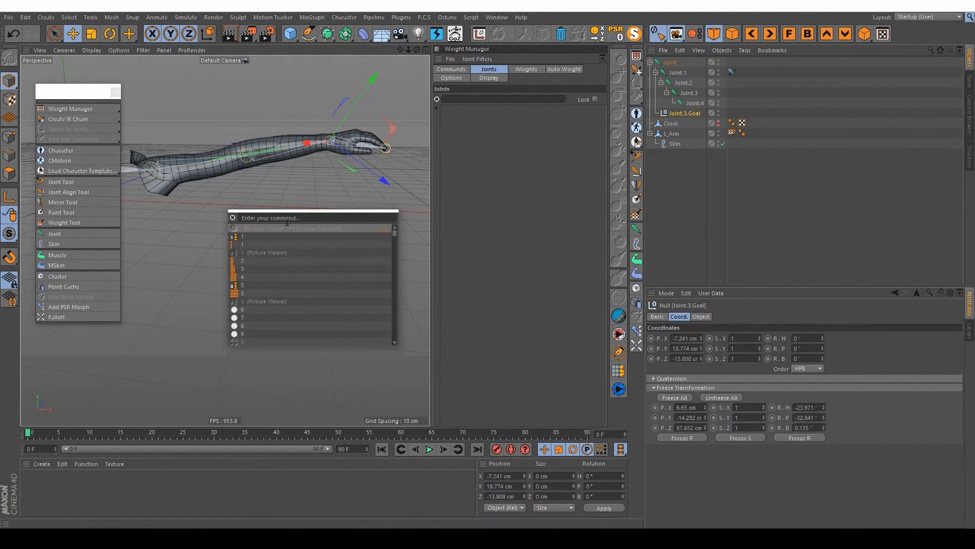
click(612, 33)
click(617, 34)
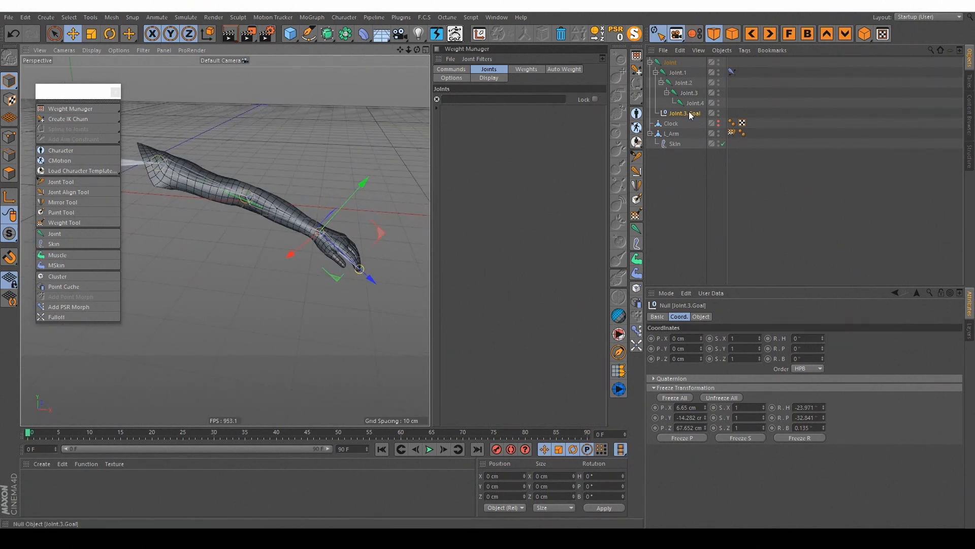
Step: Examine the joint weight distribution on the L_Arm mesh around the elbow with the Weight Tool active
click(673, 134)
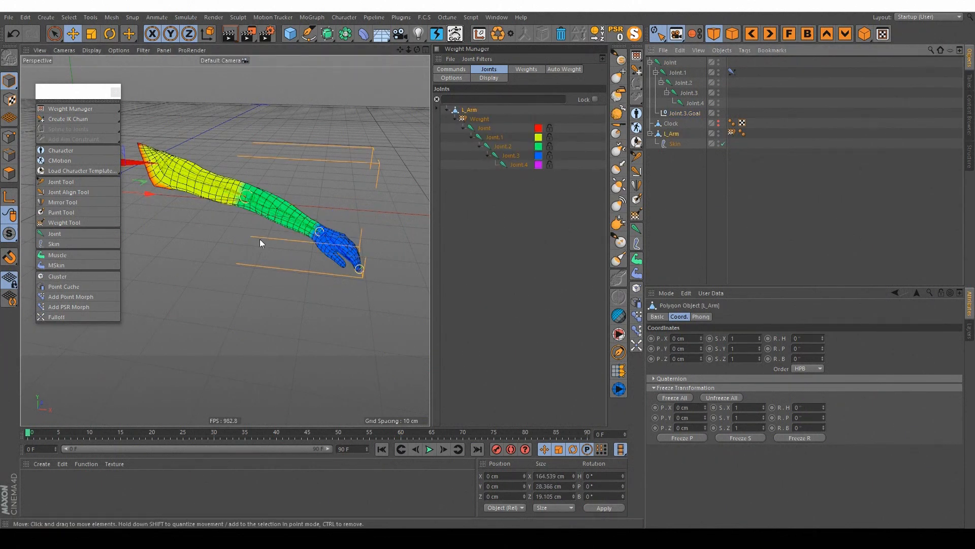
alt+middle_drag(253, 202, 270, 206)
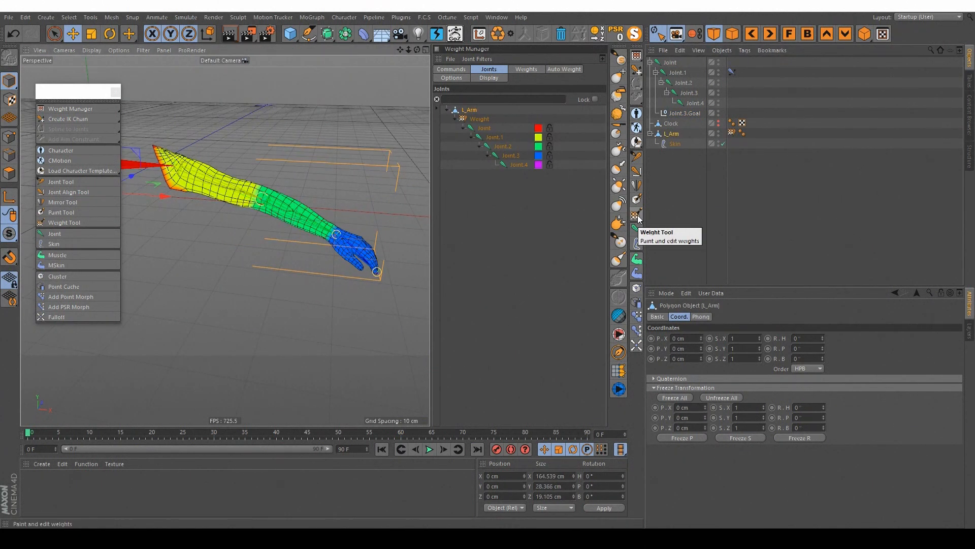
click(637, 217)
alt+drag(258, 201, 224, 239)
alt+drag(295, 222, 290, 254)
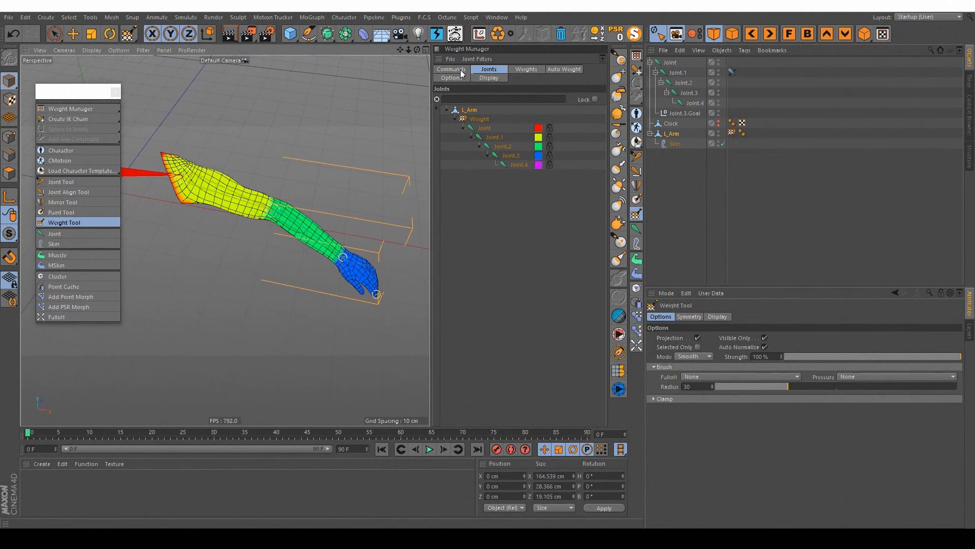
mouse_move(302, 264)
alt+mouse_down()
mouse_move(310, 256)
mouse_move(304, 264)
alt+mouse_up()
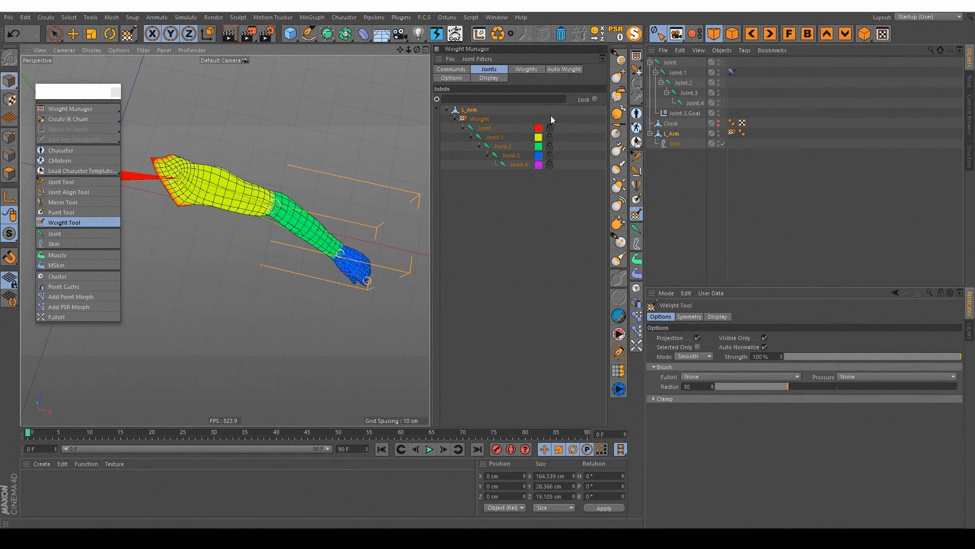
alt+drag(300, 214, 268, 193)
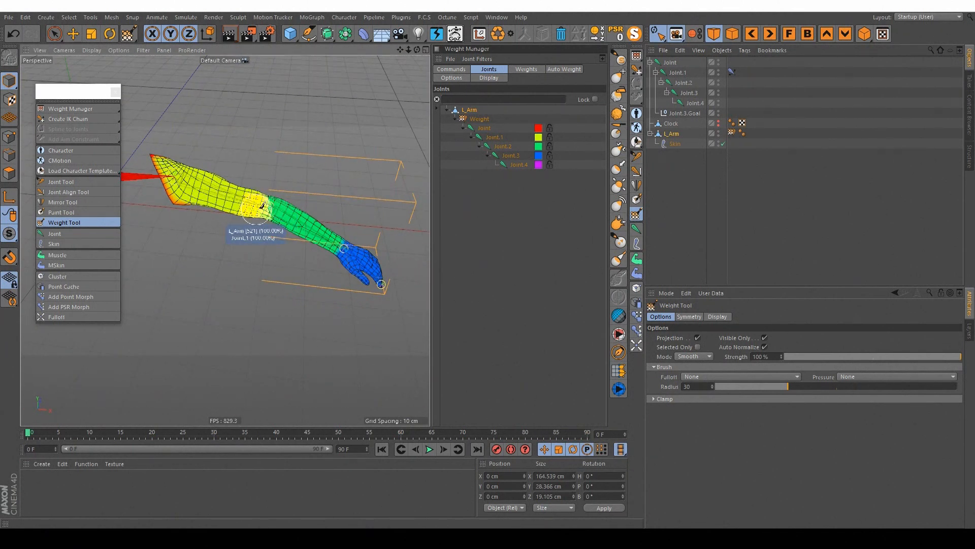
scroll(269, 192, up, 4)
scroll(279, 191, down, 2)
alt+middle_drag(274, 191, 299, 170)
alt+drag(293, 180, 374, 184)
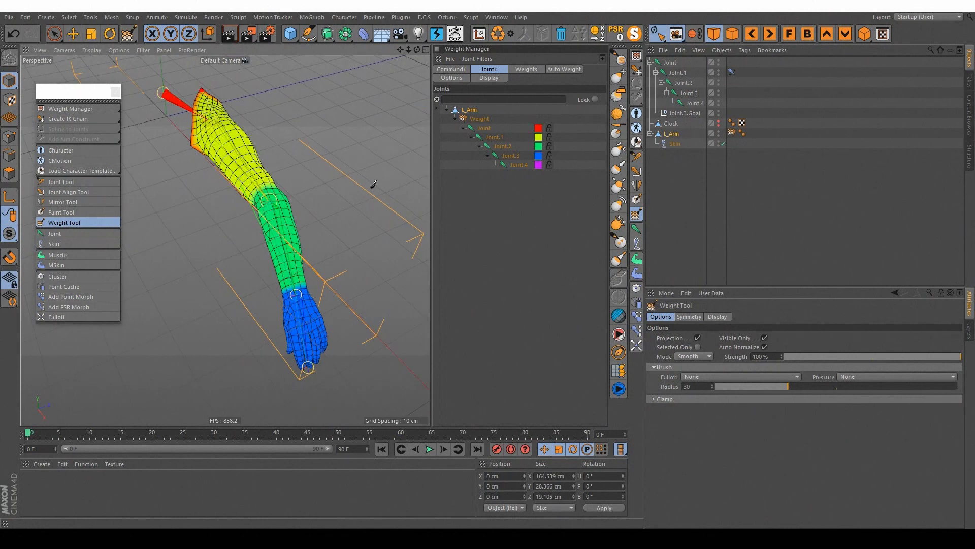
Step: Move the Joint.3.Goal null toward the shoulder to bend the arm sharply at the elbow
click(701, 158)
click(687, 113)
alt+drag(243, 204, 300, 200)
click(73, 34)
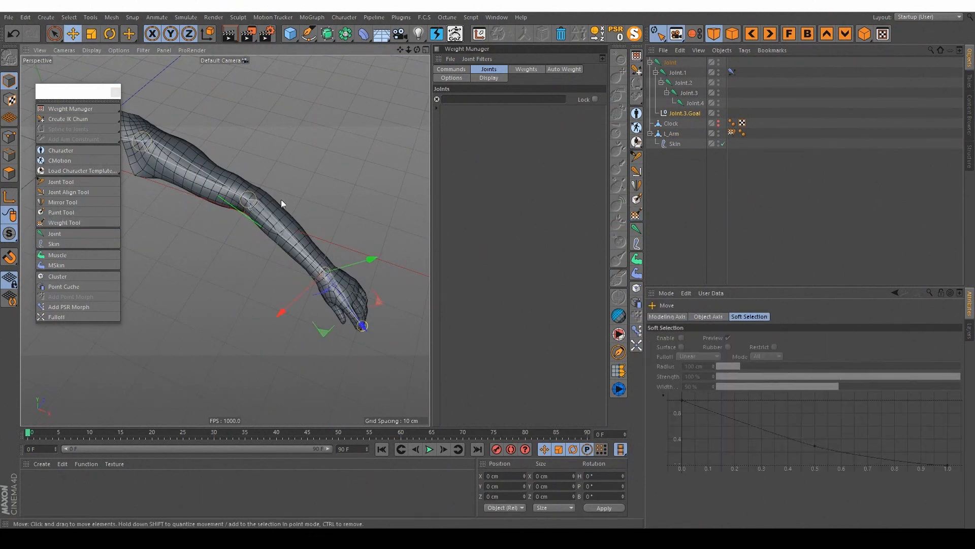
alt+drag(372, 303, 354, 259)
alt+drag(329, 251, 225, 239)
alt+drag(224, 240, 328, 291)
alt+drag(285, 105, 315, 122)
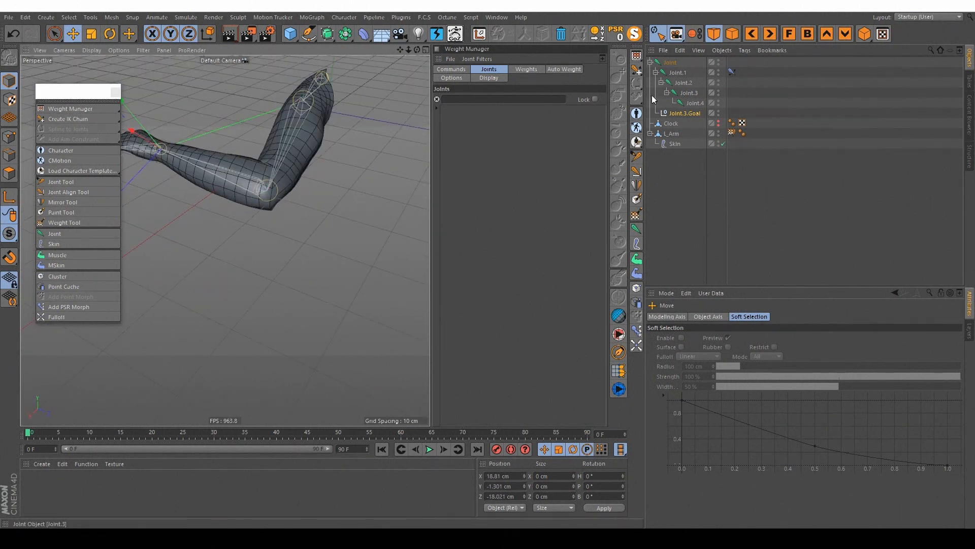
Step: Select Joint.1 and Joint.2 for weighting on L_Arm and set the Weight Tool's mode to Smooth
click(672, 133)
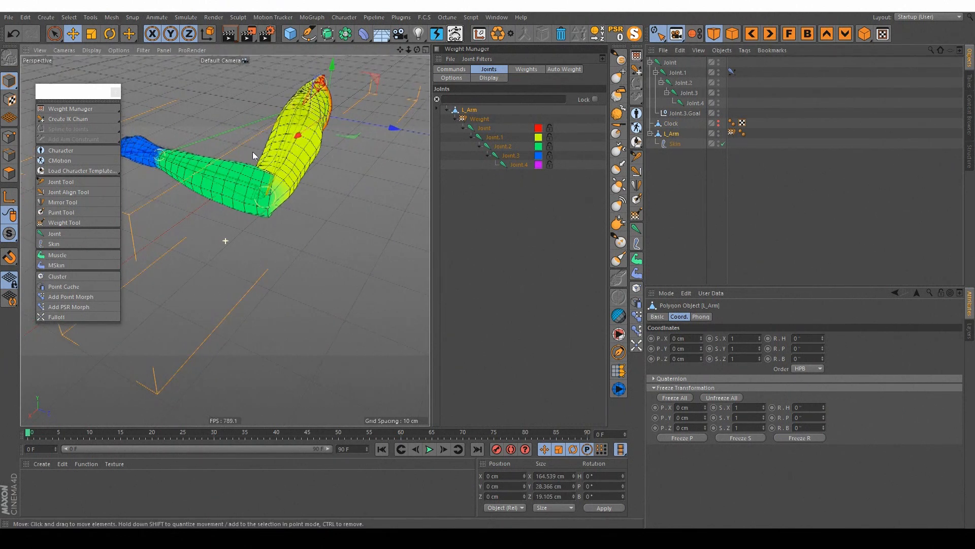
scroll(253, 155, up, 5)
click(493, 137)
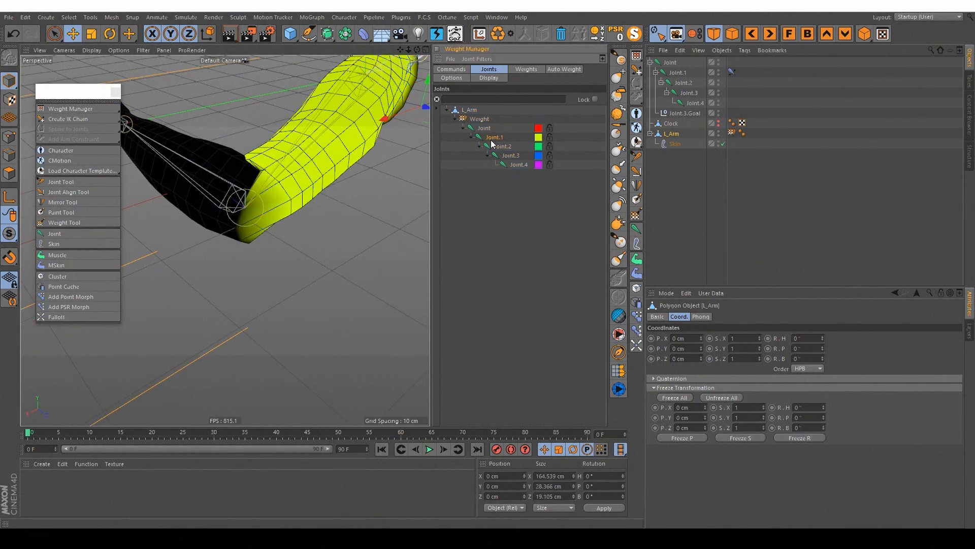
shift+click(499, 146)
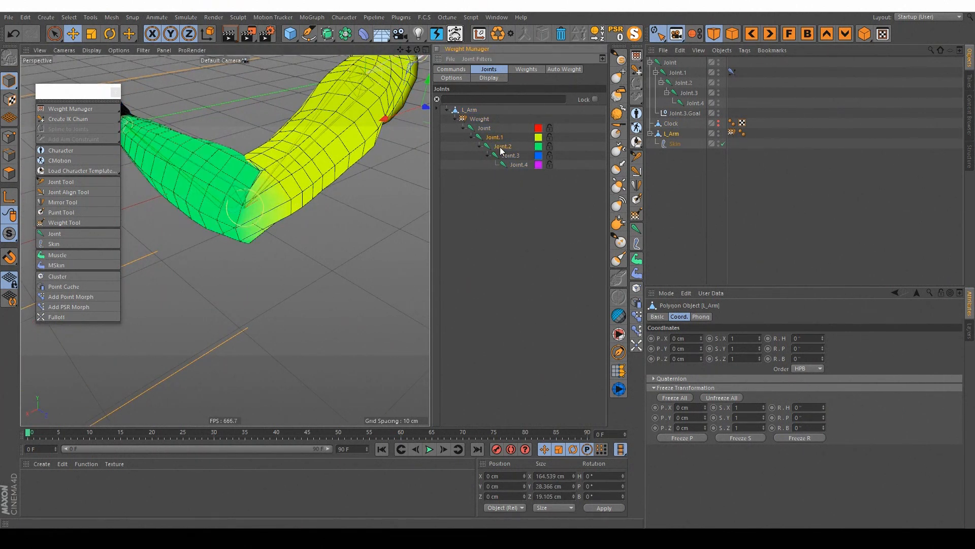
click(636, 215)
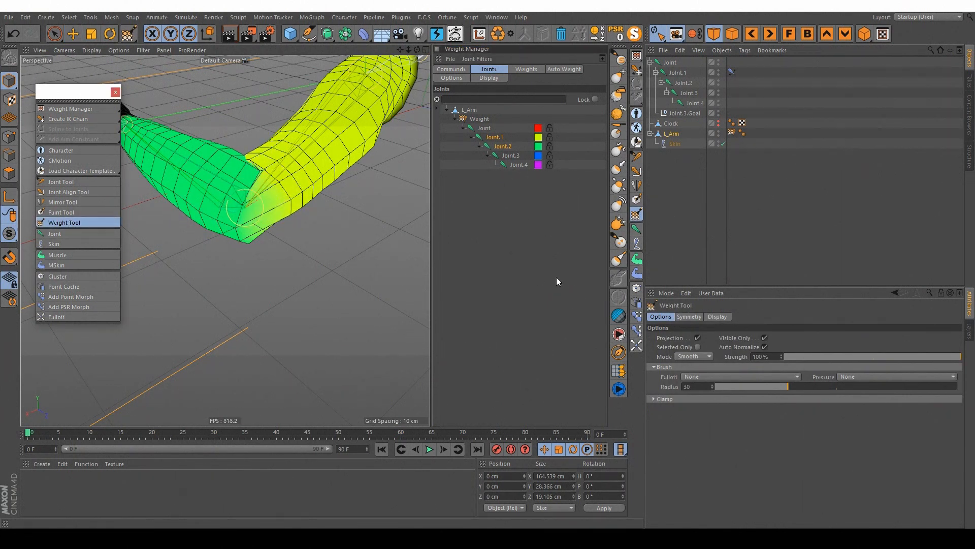
click(676, 359)
click(690, 358)
click(690, 357)
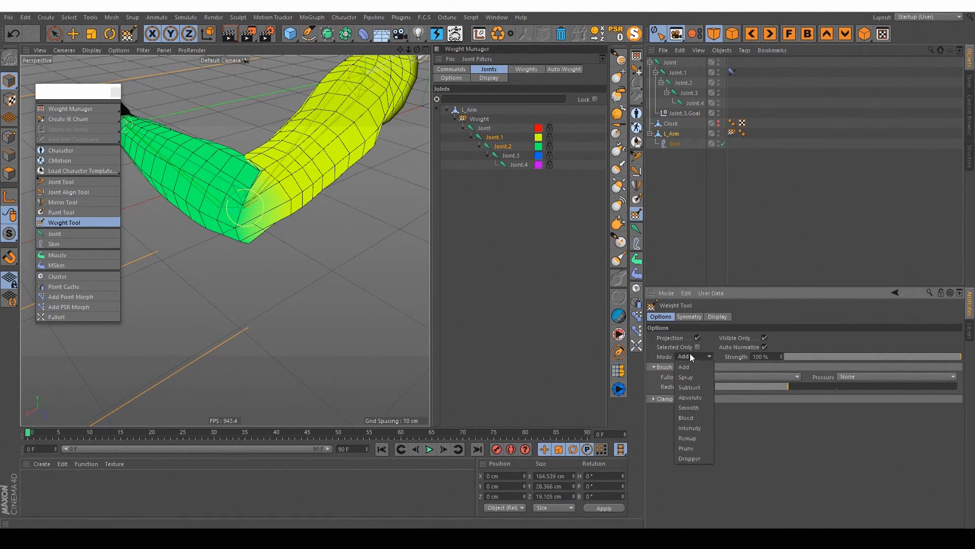
click(688, 407)
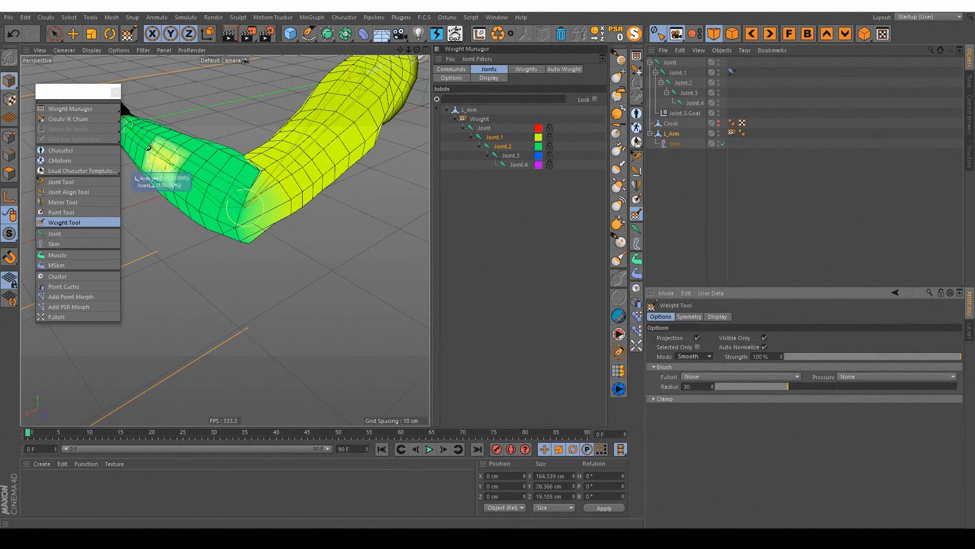
Step: Smooth the Joint.1 and Joint.2 weights around the bent elbow, enlarging the brush radius to 52
mouse_move(269, 210)
alt+mouse_down()
mouse_move(242, 179)
mouse_move(284, 216)
mouse_move(330, 227)
mouse_move(321, 229)
alt+mouse_up()
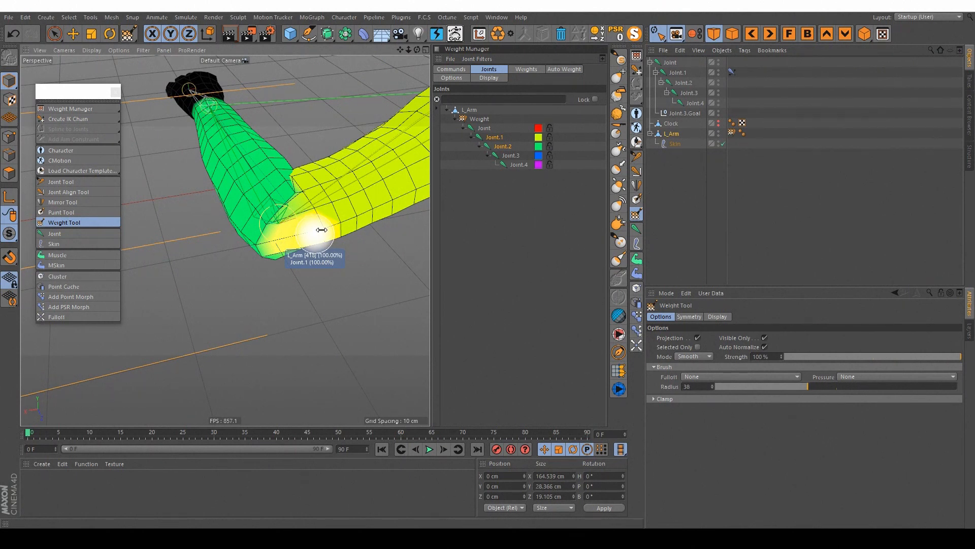
mouse_move(329, 226)
alt+mouse_down()
mouse_move(311, 189)
mouse_move(295, 233)
alt+mouse_up()
alt+drag(325, 254, 308, 148)
drag(286, 274, 300, 257)
alt+drag(382, 272, 381, 290)
mouse_move(340, 244)
alt+mouse_down()
mouse_move(359, 309)
mouse_move(337, 300)
mouse_move(305, 237)
mouse_move(327, 298)
mouse_move(387, 279)
mouse_move(340, 293)
alt+mouse_up()
mouse_move(328, 277)
mouse_down()
mouse_move(325, 233)
mouse_move(347, 227)
mouse_move(338, 265)
mouse_move(267, 181)
mouse_move(279, 212)
mouse_move(258, 235)
mouse_move(325, 228)
mouse_move(341, 202)
mouse_move(313, 218)
mouse_move(314, 207)
mouse_move(349, 222)
mouse_up()
scroll(338, 205, down, 5)
click(757, 206)
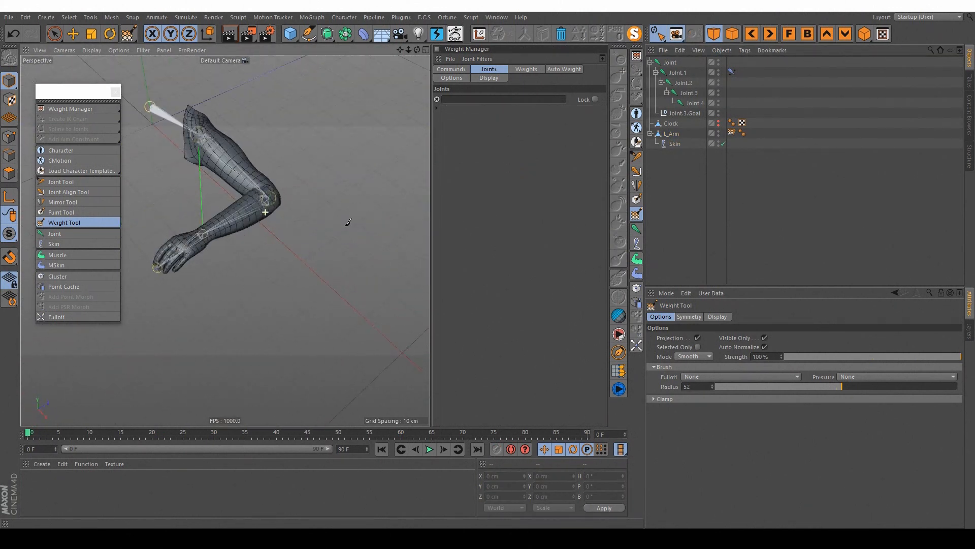
Step: Move the Joint.3.Goal null about 26 cm outward to straighten most of the elbow bend
click(685, 113)
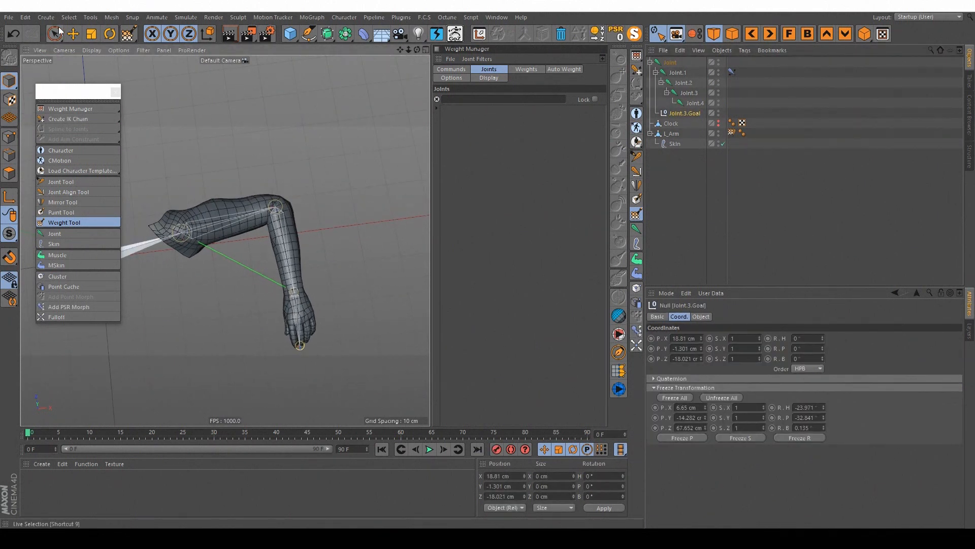
click(73, 34)
drag(324, 276, 416, 212)
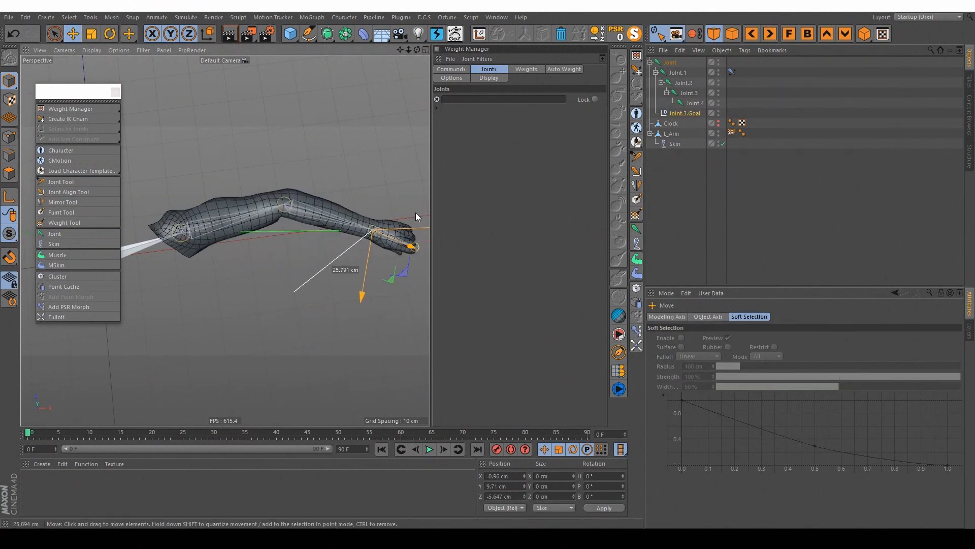
scroll(267, 216, up, 5)
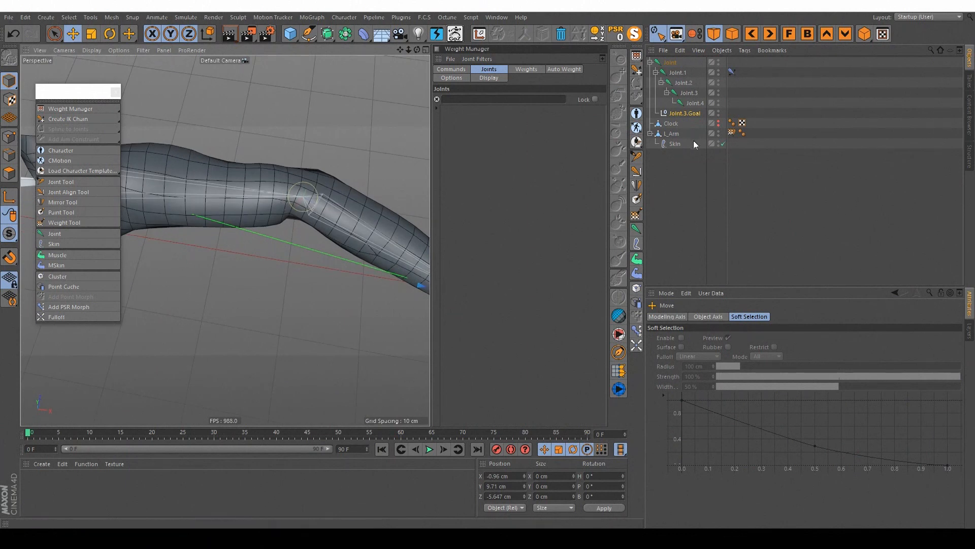
Step: Smooth the L_Arm weights further around the partly straightened elbow with the Weight Tool
click(671, 136)
alt+drag(266, 227, 294, 215)
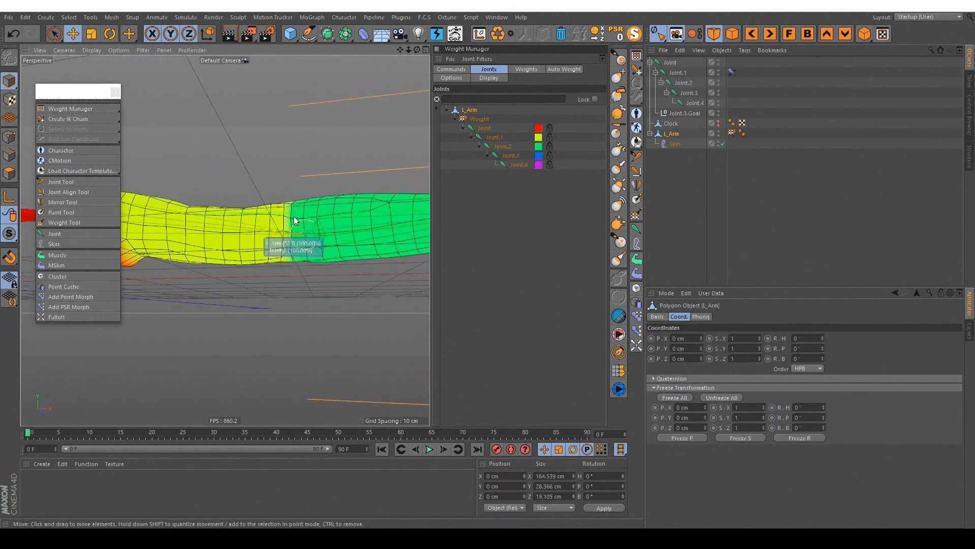
click(640, 215)
mouse_move(287, 258)
alt+mouse_down()
mouse_move(289, 214)
mouse_move(300, 206)
alt+mouse_up()
alt+drag(299, 205, 311, 290)
alt+drag(287, 191, 656, 187)
click(752, 208)
alt+drag(249, 236, 305, 330)
Step: Move the Joint.3.Goal null about 20 cm back toward the body to test the elbow bend
click(694, 113)
alt+drag(401, 170, 336, 238)
key(e)
alt+middle_drag(336, 237, 285, 182)
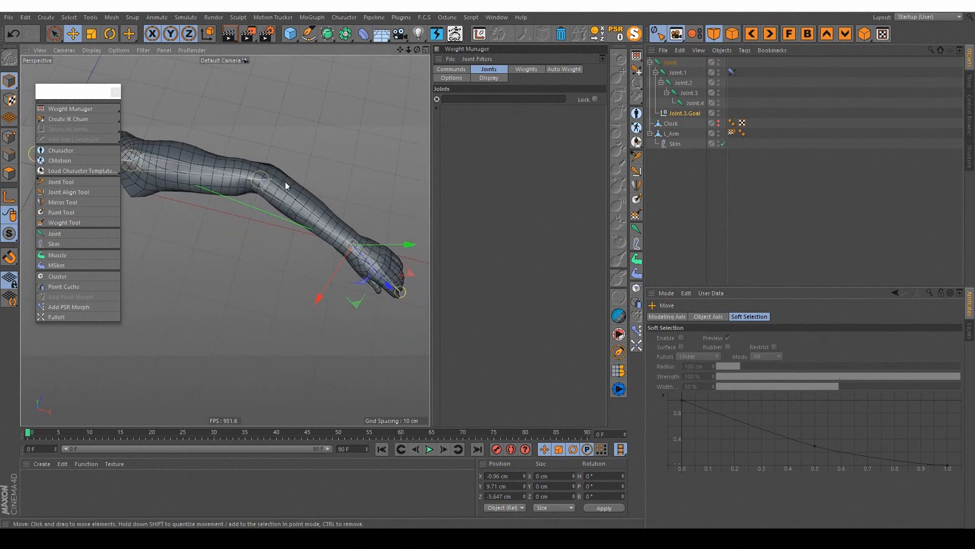
drag(362, 303, 271, 314)
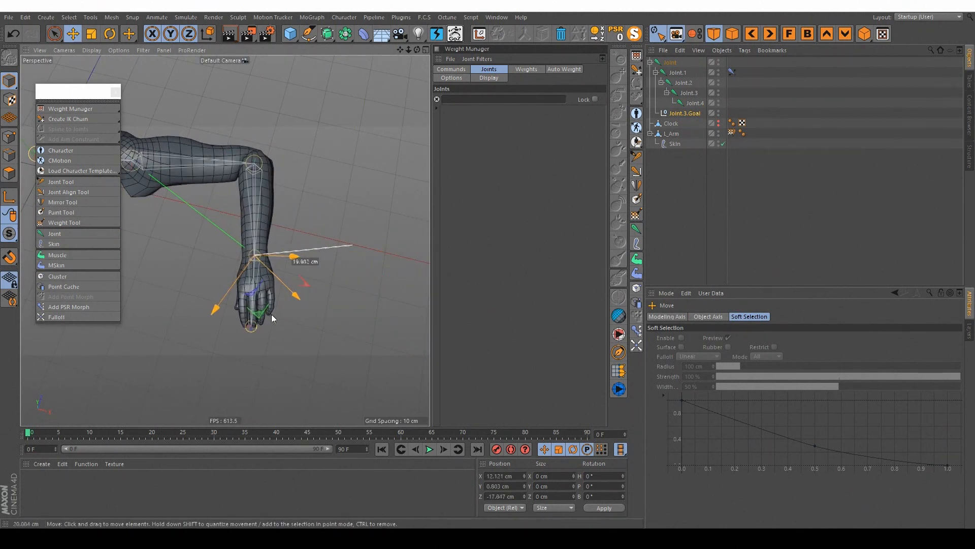
Step: Examine the mesh deformation at the bent elbow from several sides and from farther away
alt+middle_drag(253, 163, 280, 206)
alt+right_drag(278, 206, 311, 194)
alt+drag(311, 195, 252, 175)
alt+right_drag(251, 175, 218, 190)
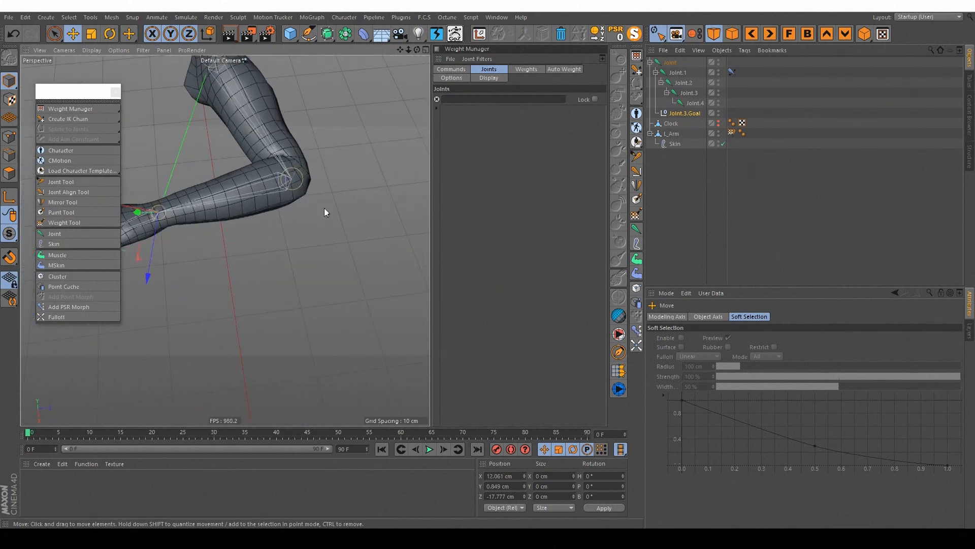
alt+middle_drag(291, 174, 331, 235)
alt+right_drag(331, 234, 304, 239)
alt+drag(318, 227, 408, 87)
alt+right_drag(325, 257, 335, 254)
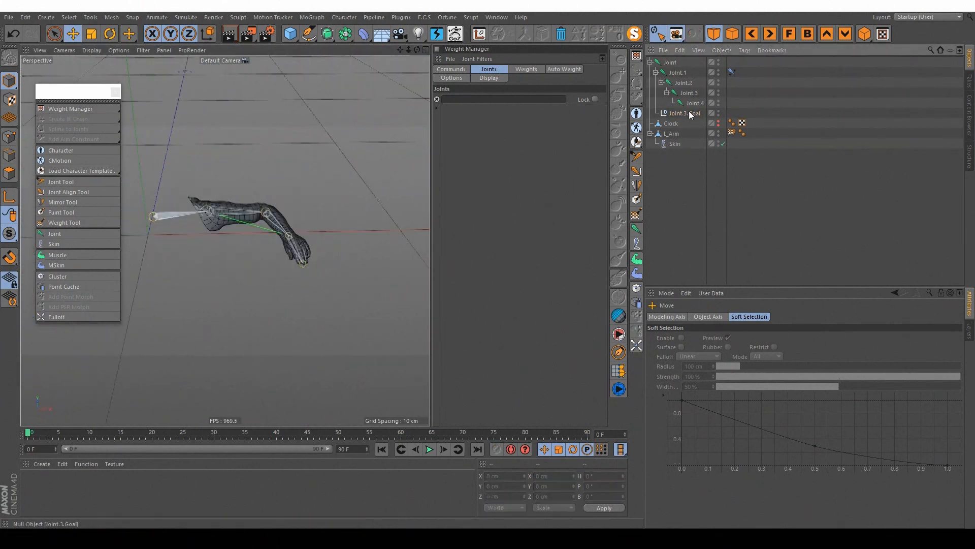
click(689, 112)
alt+middle_drag(333, 218, 310, 227)
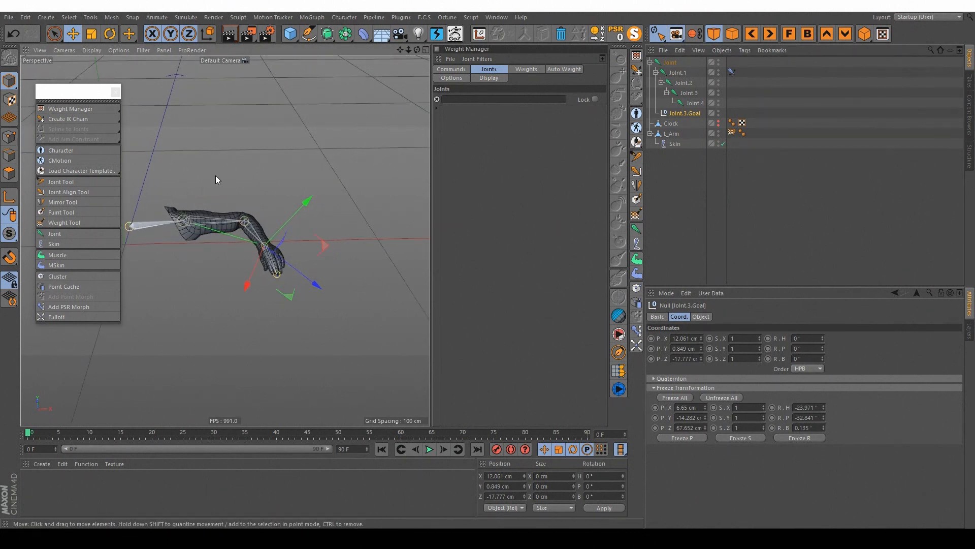
alt+middle_drag(213, 234, 294, 225)
alt+drag(294, 225, 261, 276)
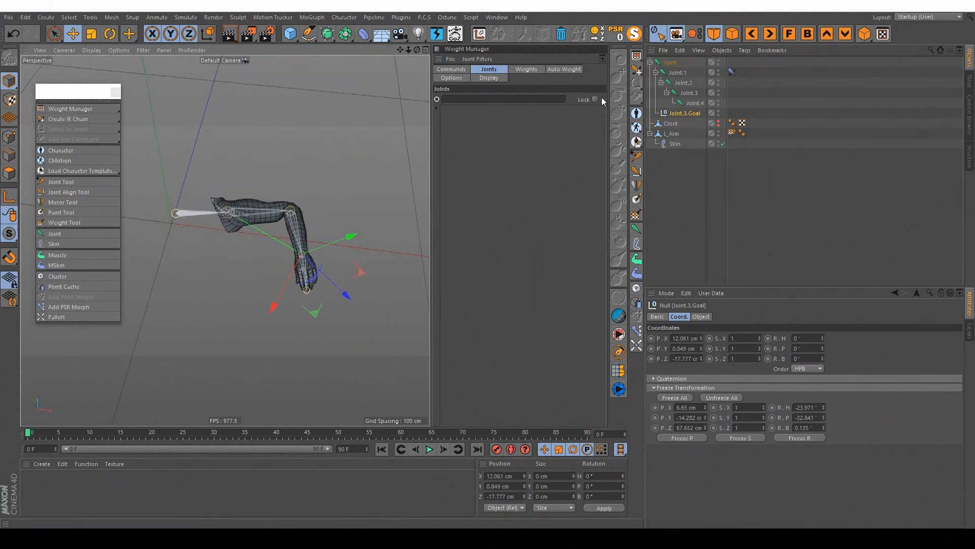
Step: Return the Joint.3.Goal null to its frozen rest pose with Reset PSR
click(617, 35)
alt+middle_drag(330, 210, 315, 121)
alt+drag(315, 121, 297, 172)
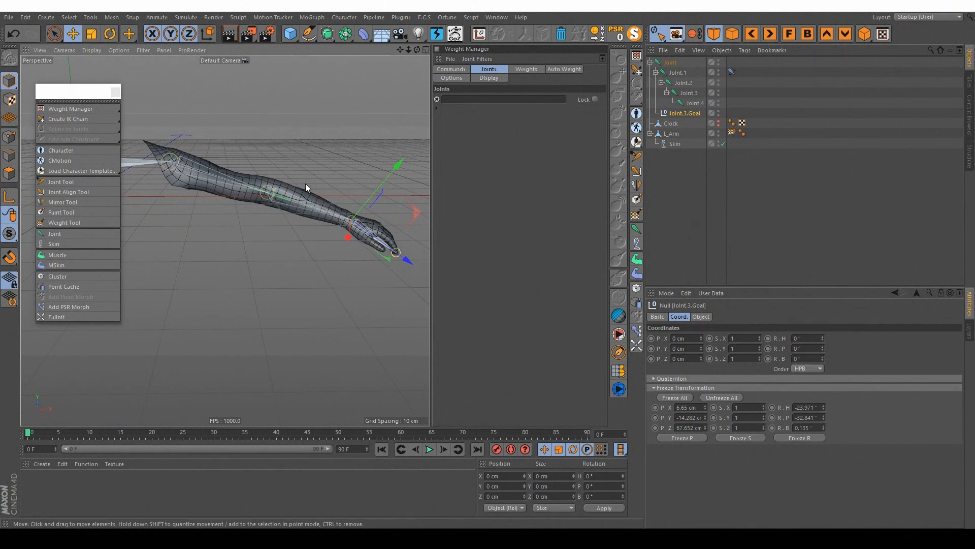
alt+drag(289, 187, 261, 213)
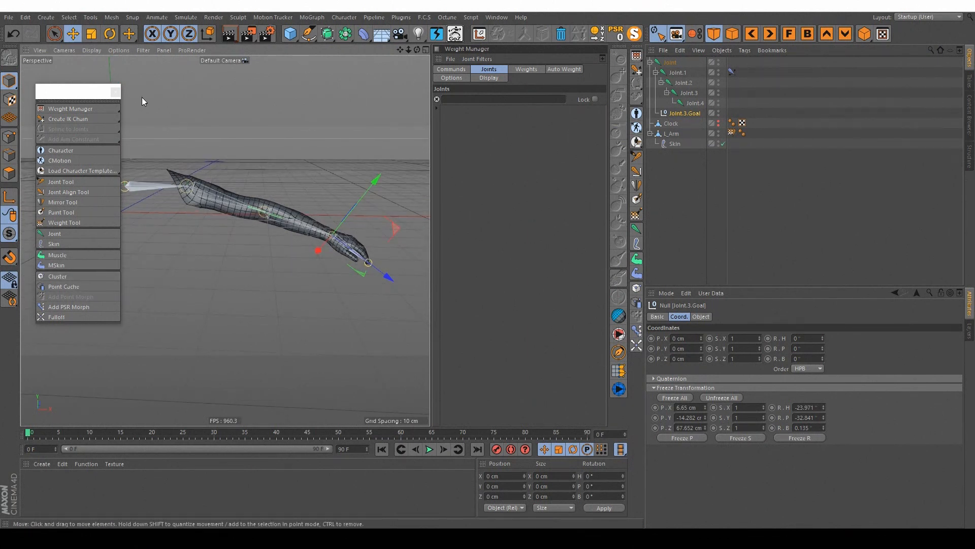
Step: Add a Cluster object to the scene and show its object properties
click(74, 34)
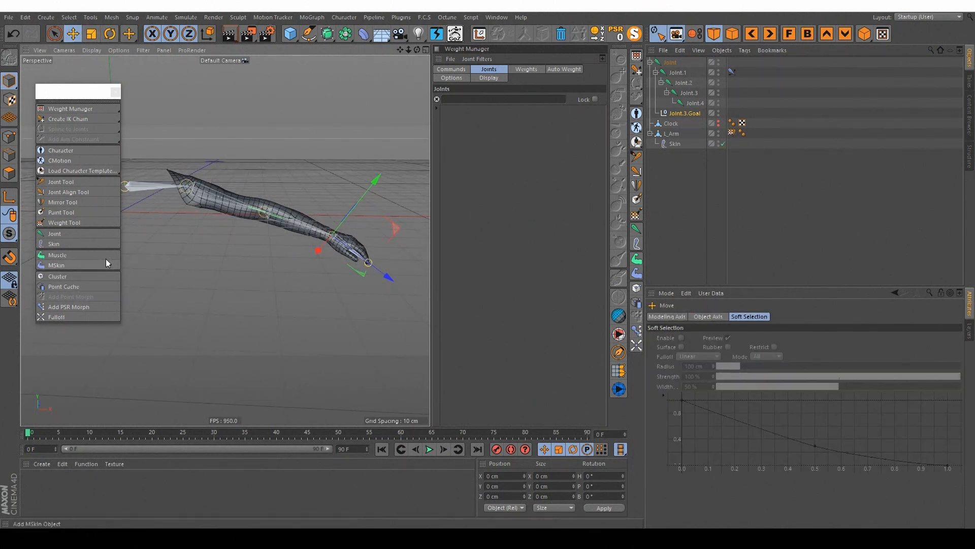
click(83, 277)
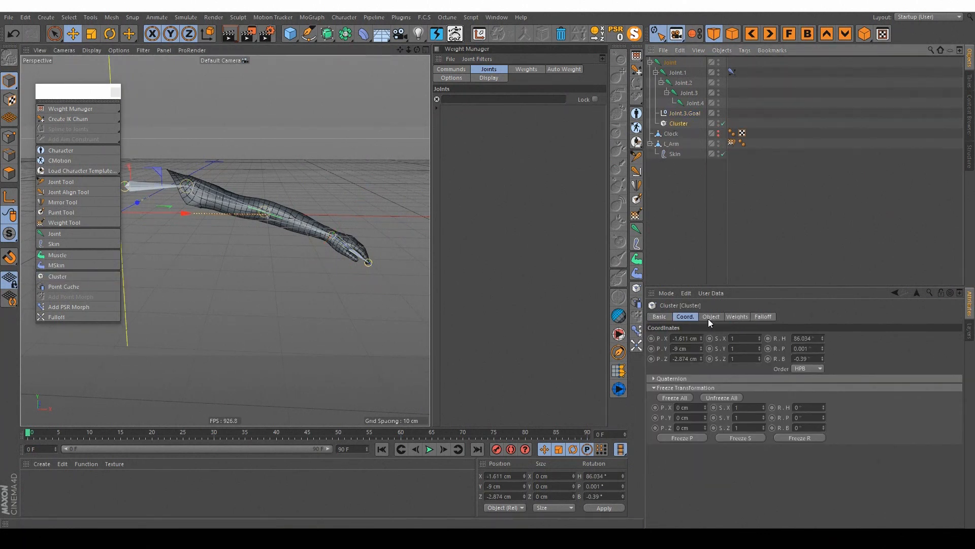
click(710, 317)
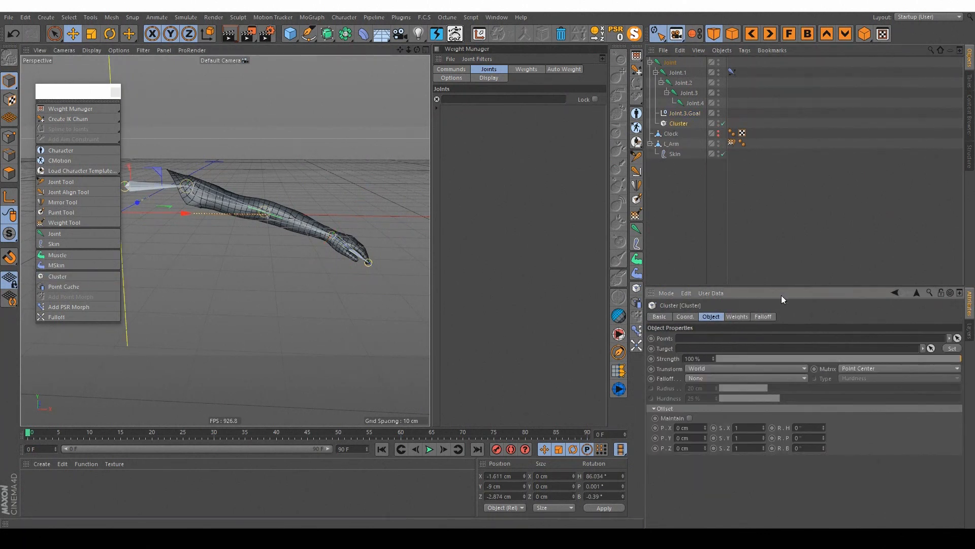
Step: Select the visible points across the middle of L_Arm's upper arm with Live Selection in point mode
click(671, 144)
scroll(218, 175, up, 5)
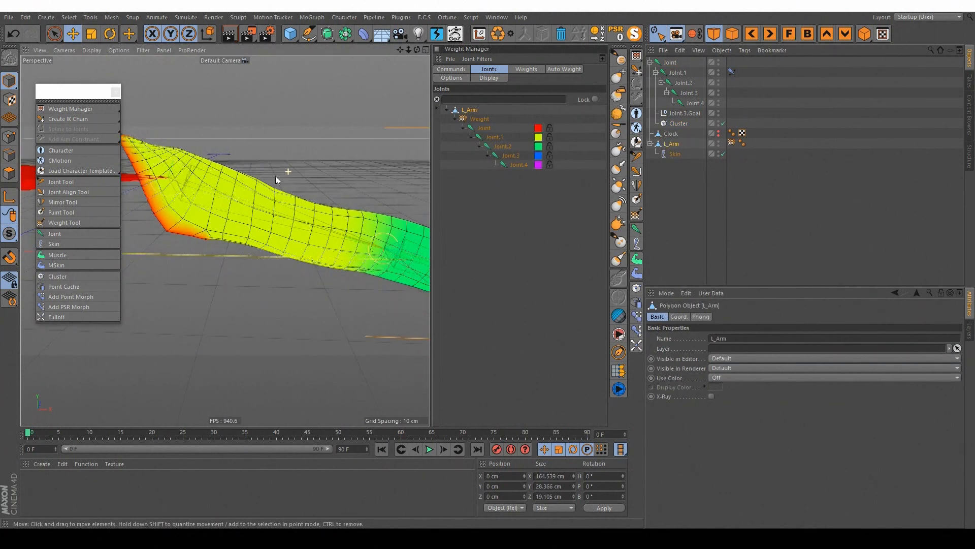
click(7, 140)
alt+drag(352, 177, 269, 226)
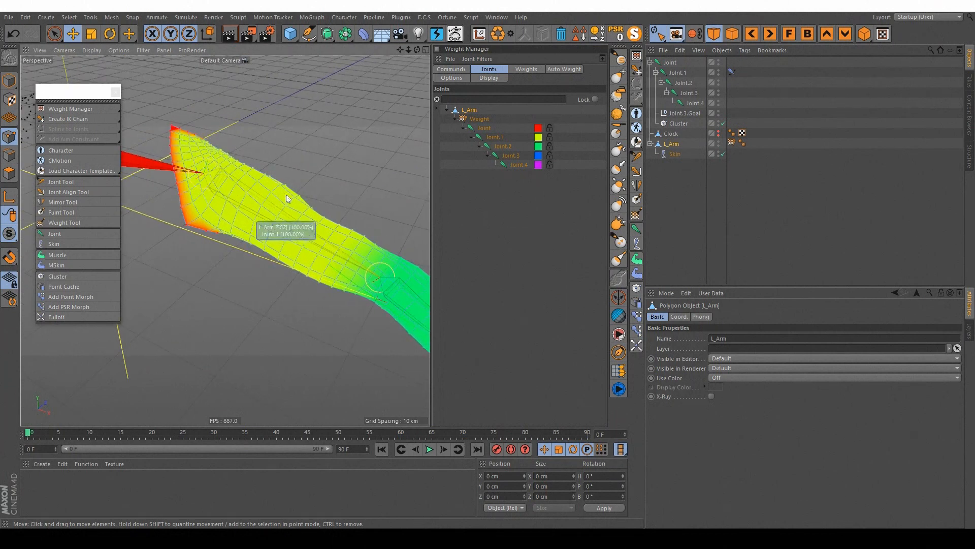
click(54, 33)
alt+drag(254, 176, 235, 227)
key(v)
mouse_move(303, 192)
click(291, 109)
middle_drag(294, 214, 306, 207)
mouse_move(306, 208)
alt+mouse_down()
mouse_move(280, 241)
mouse_move(262, 203)
mouse_move(265, 220)
mouse_move(292, 214)
alt+mouse_up()
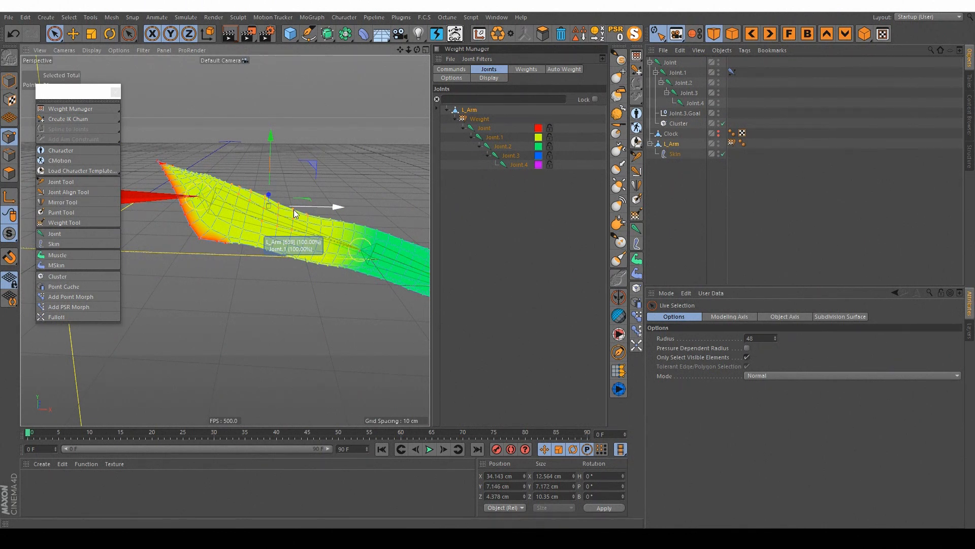
alt+drag(295, 214, 208, 219)
Step: Set the vertex weight of the selected upper-arm points to 50 in Set mode and display the vertex map
key(shift+c)
text(we)
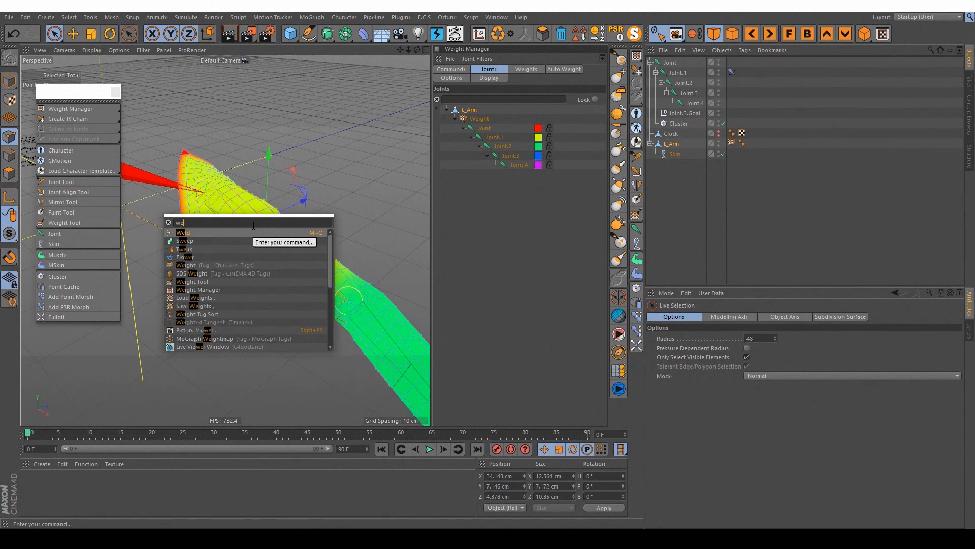
text(rtex)
key(BackSpace)
key(BackSpace)
key(BackSpace)
key(BackSpace)
key(BackSpace)
key(BackSpace)
text(vertex)
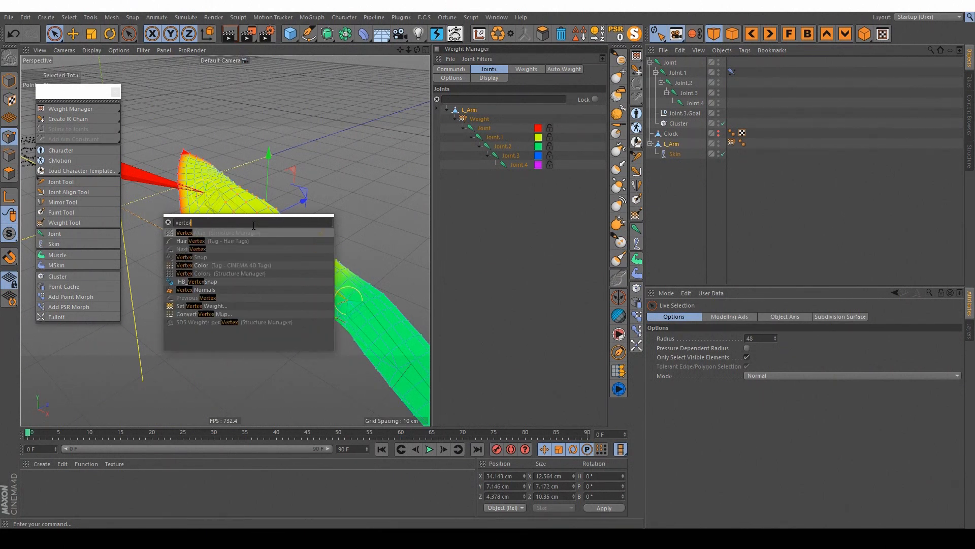
click(210, 305)
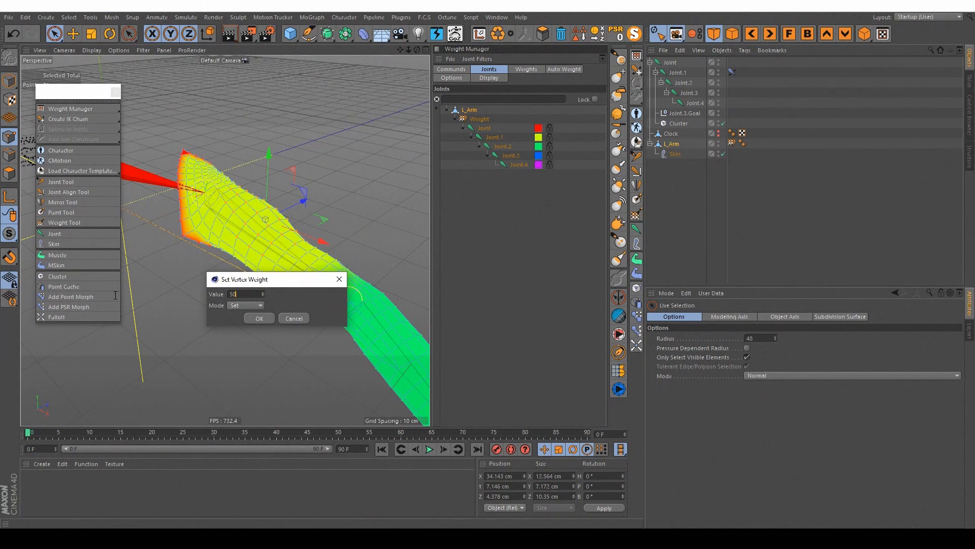
click(260, 318)
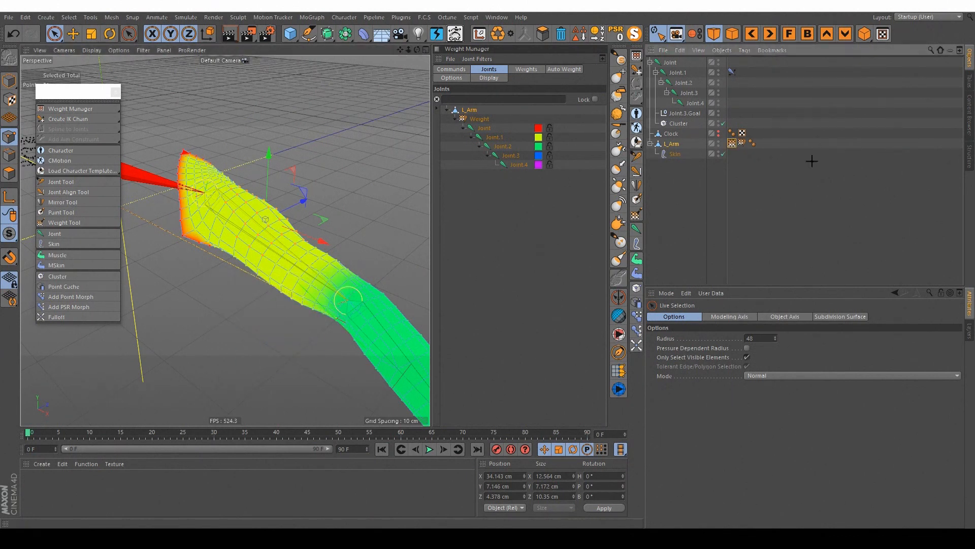
click(670, 144)
double_click(732, 144)
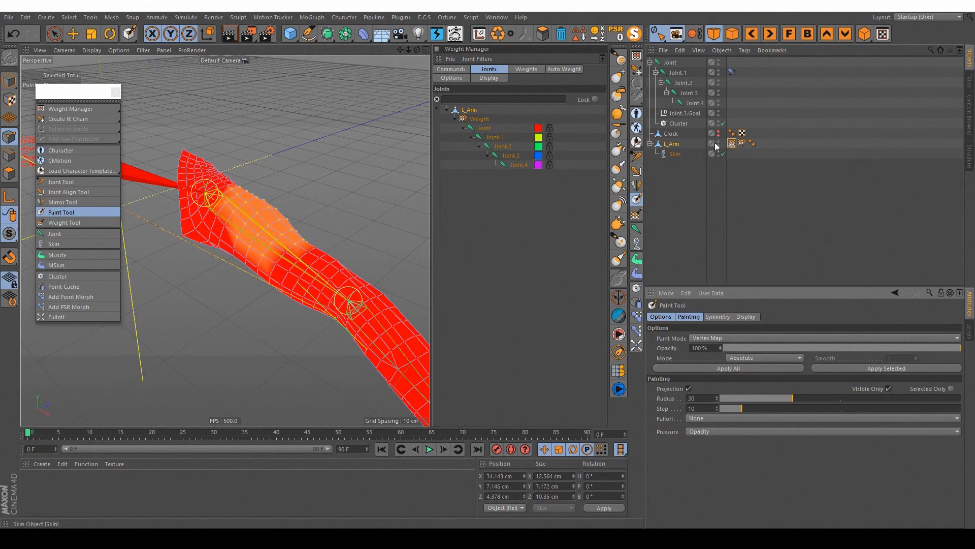
Step: Assign L_Arm's vertex map as the Cluster's points and make the Cluster a child of L_Arm
mouse_move(282, 190)
alt+mouse_down()
mouse_move(267, 198)
mouse_move(245, 172)
mouse_move(184, 244)
mouse_move(158, 208)
mouse_move(273, 196)
mouse_move(245, 189)
mouse_move(209, 159)
mouse_move(222, 184)
mouse_move(238, 189)
mouse_move(205, 152)
alt+mouse_up()
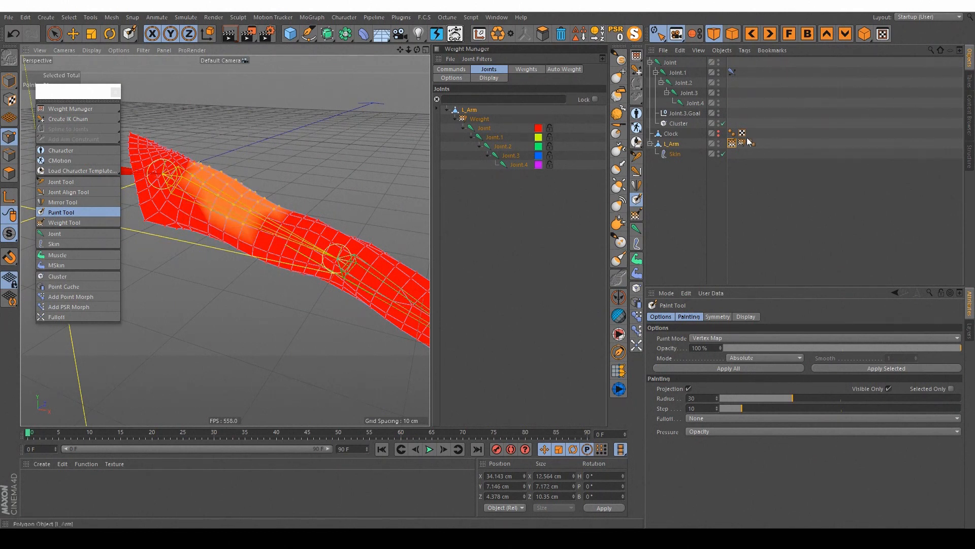
click(678, 123)
drag(732, 143, 713, 257)
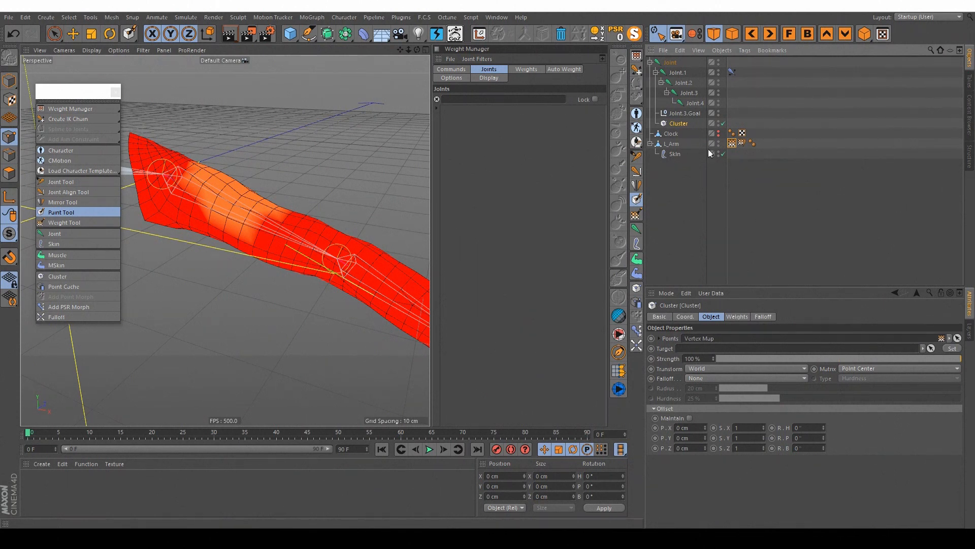
click(732, 146)
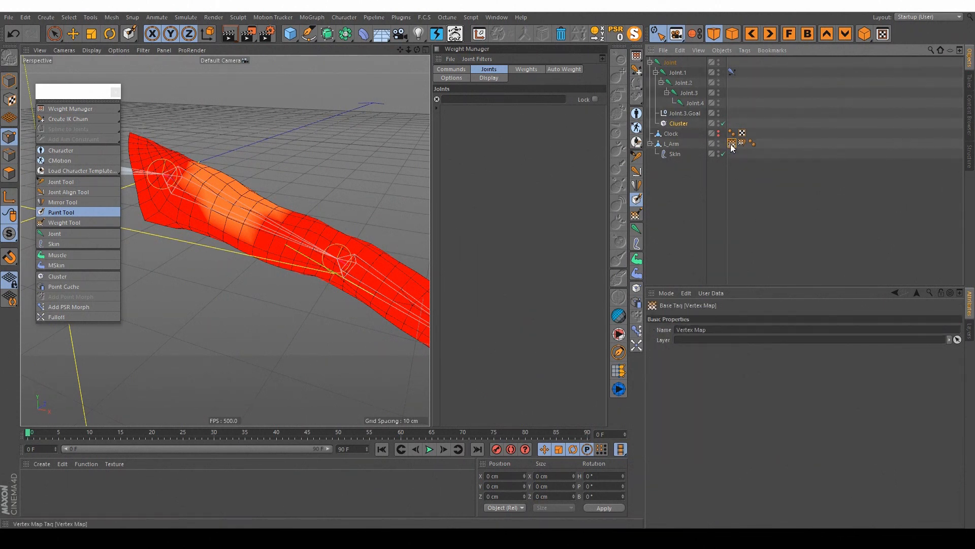
click(673, 144)
drag(680, 123, 669, 163)
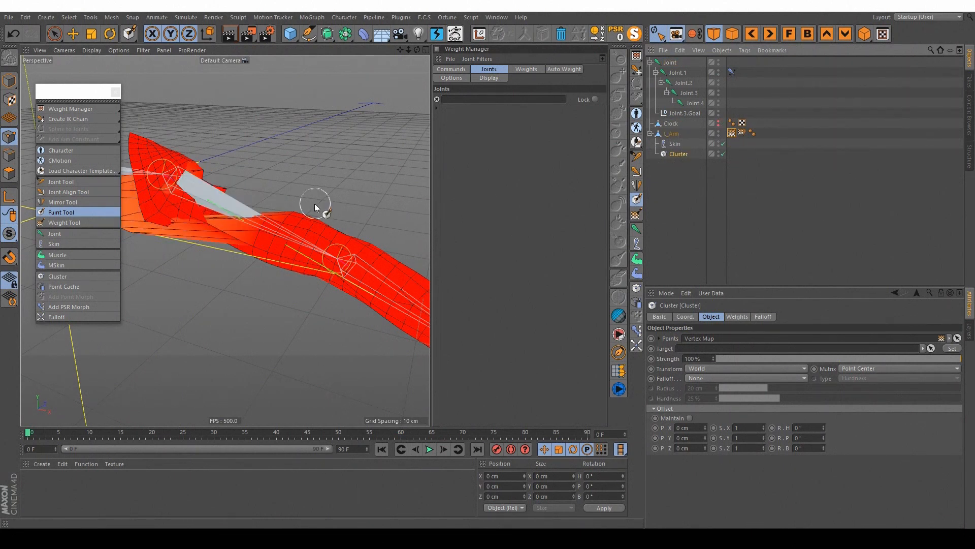
Step: Add a null at the top level above L_Arm and assign it as the Cluster's target
scroll(340, 190, down, 3)
alt+drag(342, 187, 292, 193)
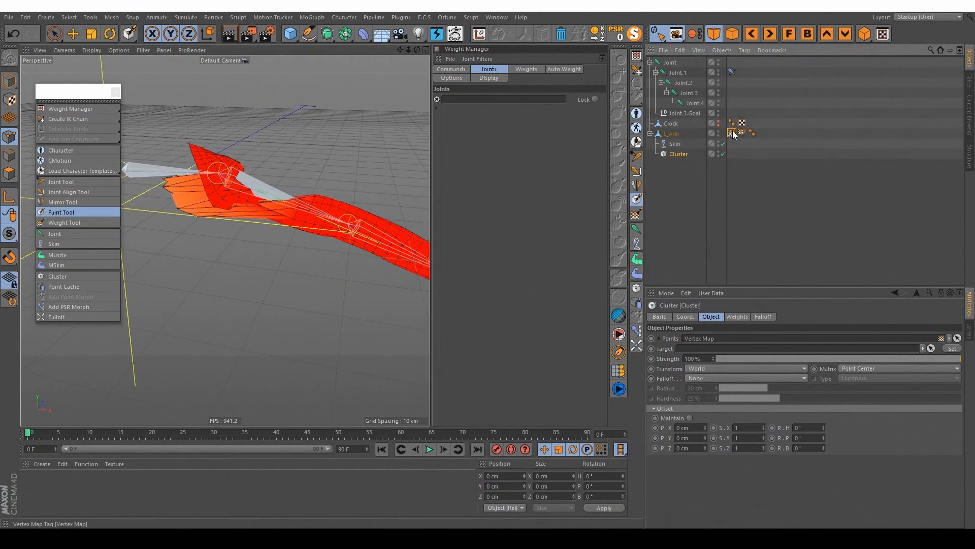
click(732, 132)
click(686, 153)
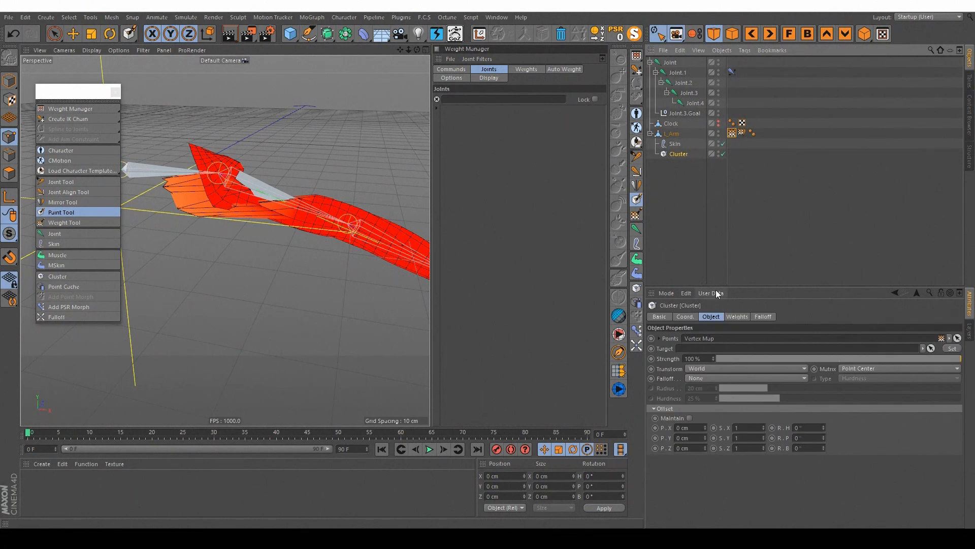
alt+middle_drag(220, 175, 288, 167)
mouse_move(301, 164)
alt+mouse_down()
mouse_move(329, 187)
mouse_move(246, 196)
mouse_move(185, 178)
mouse_move(316, 184)
alt+mouse_up()
alt+drag(206, 185, 231, 173)
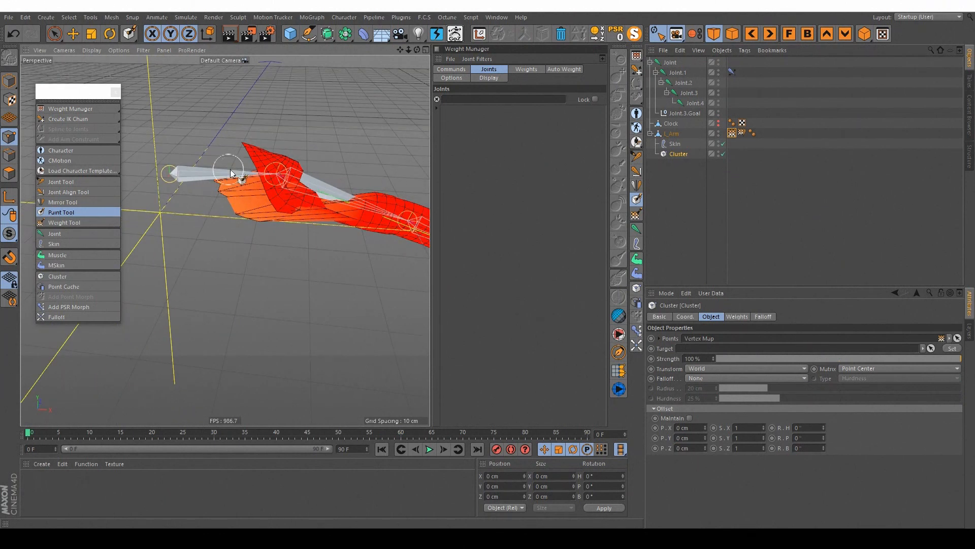
drag(292, 34, 326, 45)
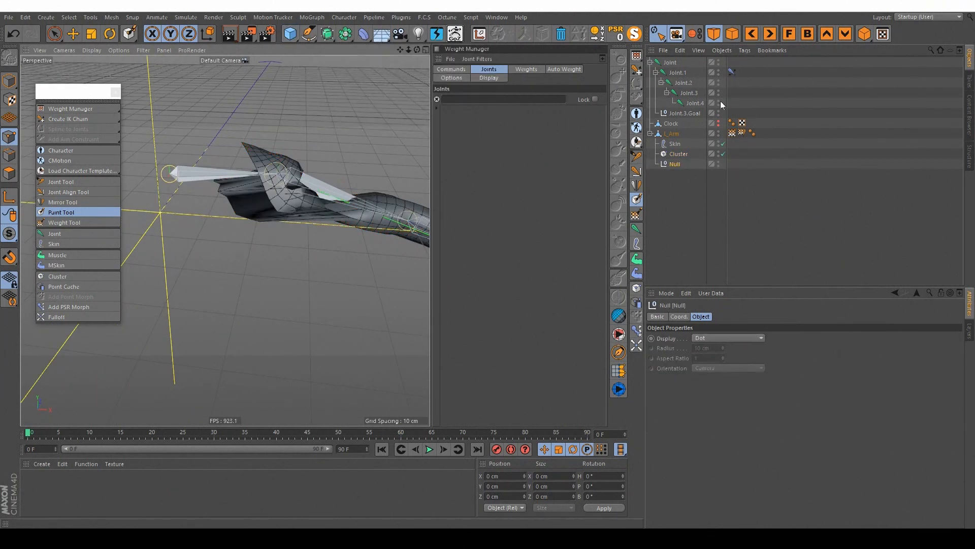
click(735, 134)
click(679, 154)
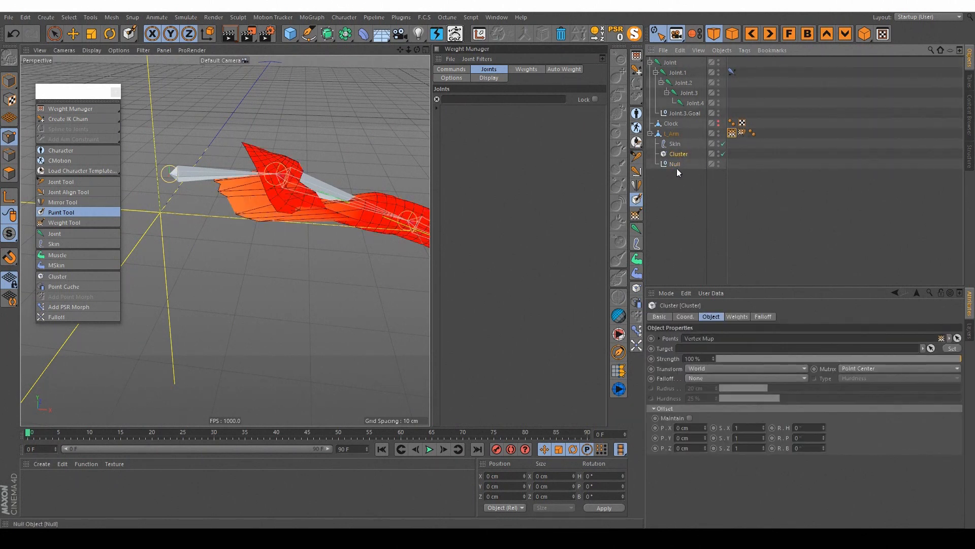
drag(674, 127, 677, 134)
click(679, 164)
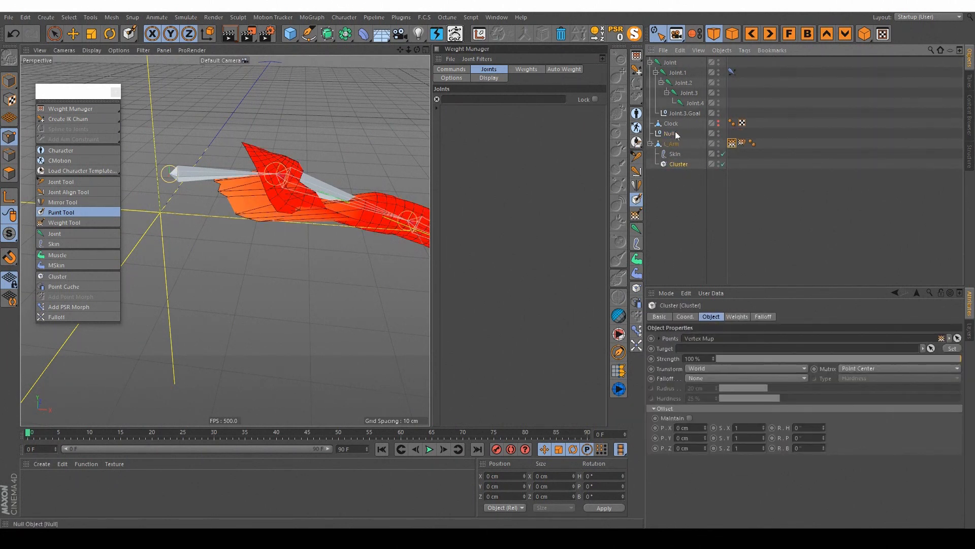
Step: Move the cluster control above the upper arm in model mode to pull the weighted points upward
click(9, 81)
key(e)
drag(250, 184, 430, 158)
alt+drag(254, 218, 223, 196)
mouse_move(264, 194)
mouse_down()
mouse_move(279, 189)
mouse_move(262, 209)
mouse_move(275, 171)
mouse_move(277, 184)
mouse_up()
alt+drag(270, 193, 128, 232)
drag(364, 238, 342, 233)
alt+drag(275, 202, 213, 203)
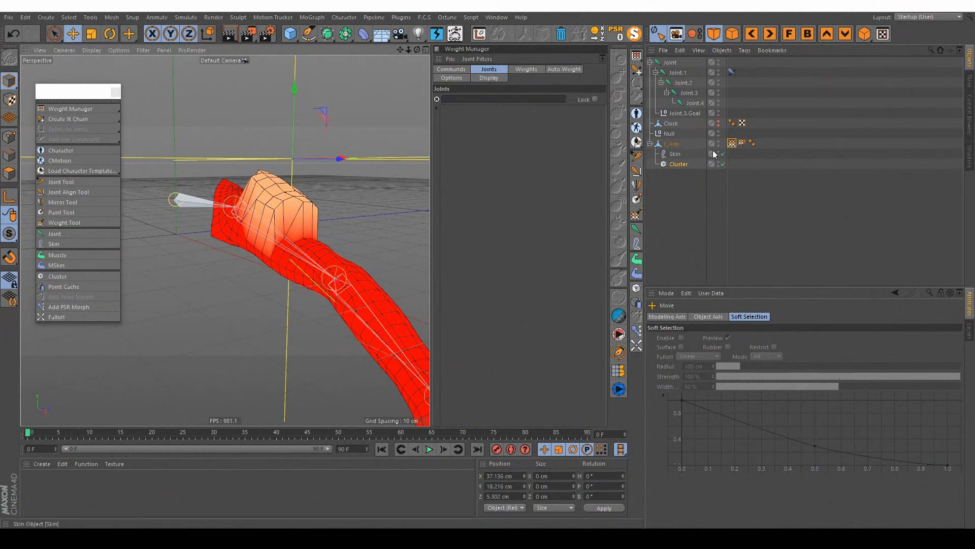
Step: Toggle the Cluster deformer off and on to compare the upper arm with and without its effect
click(724, 165)
click(724, 166)
click(724, 165)
click(724, 166)
click(724, 165)
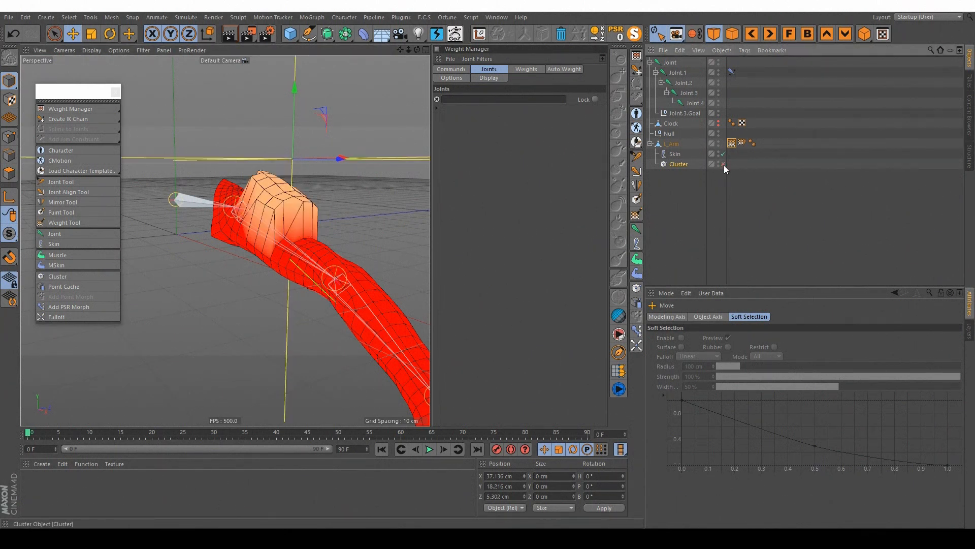
click(724, 165)
scroll(236, 211, up, 4)
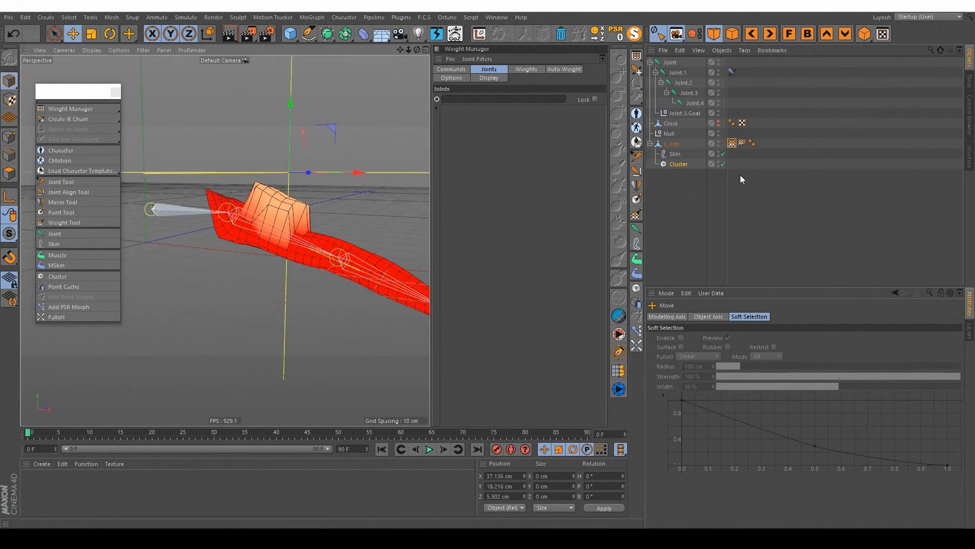
Step: Delete the Cluster deformer and its target null
click(687, 166)
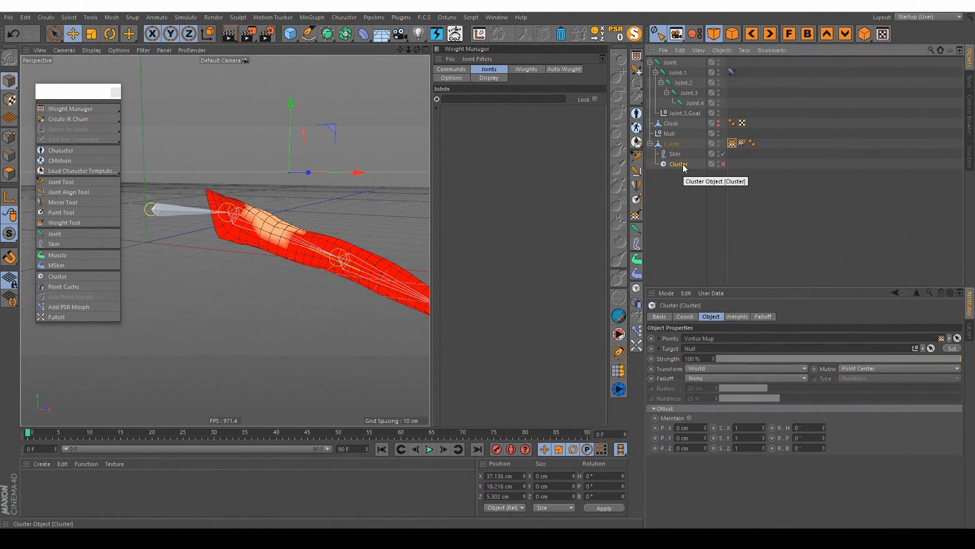
key(Delete)
click(671, 135)
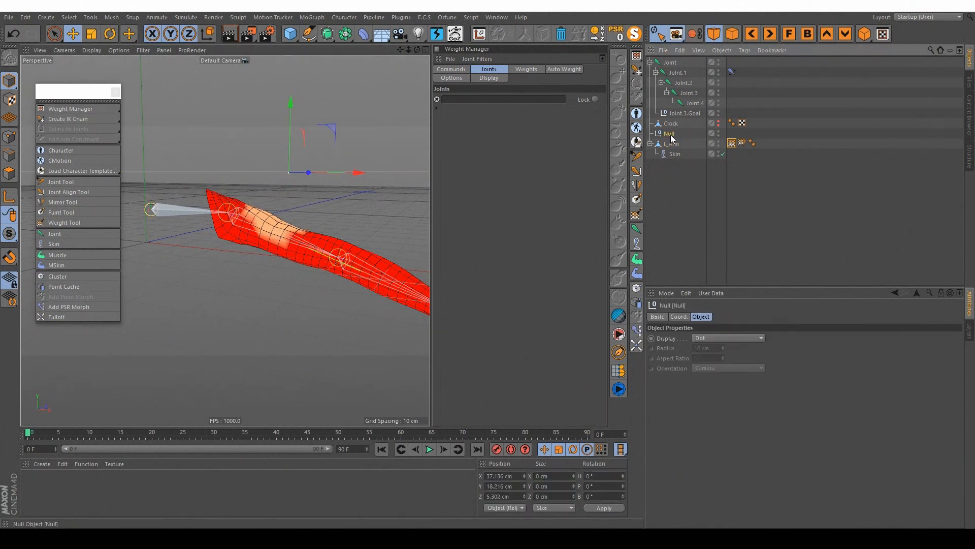
key(Delete)
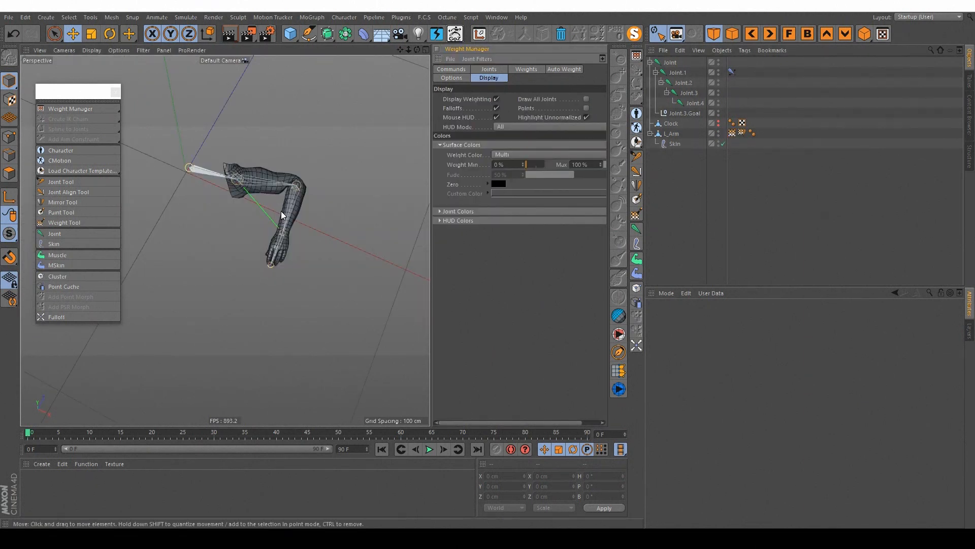
Step: Add a Falloff object to the scene and show its falloff settings
click(57, 317)
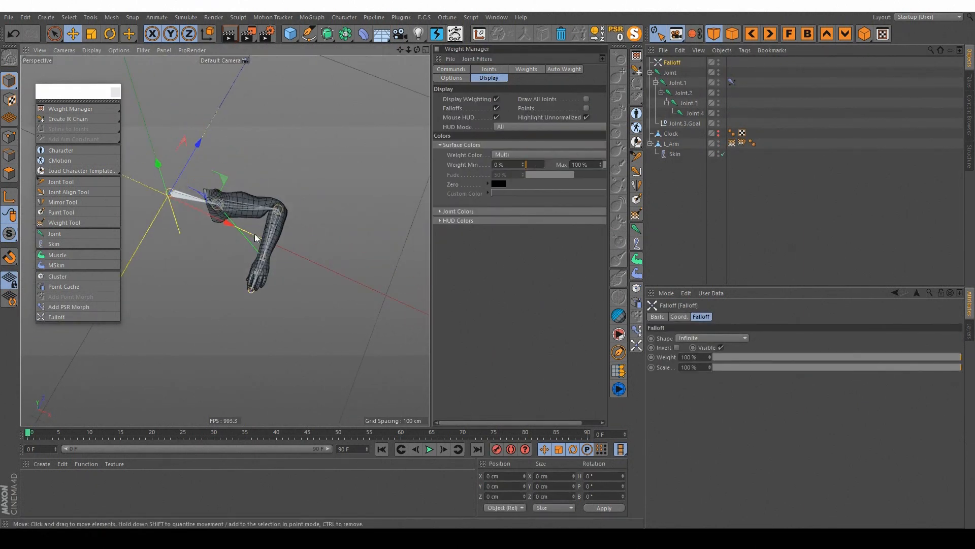
alt+drag(256, 239, 225, 240)
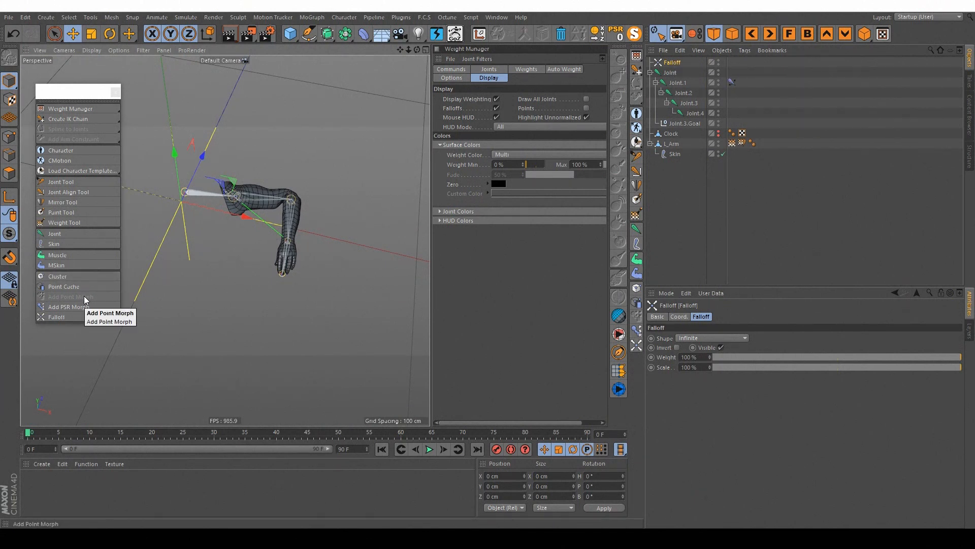
mouse_move(493, 185)
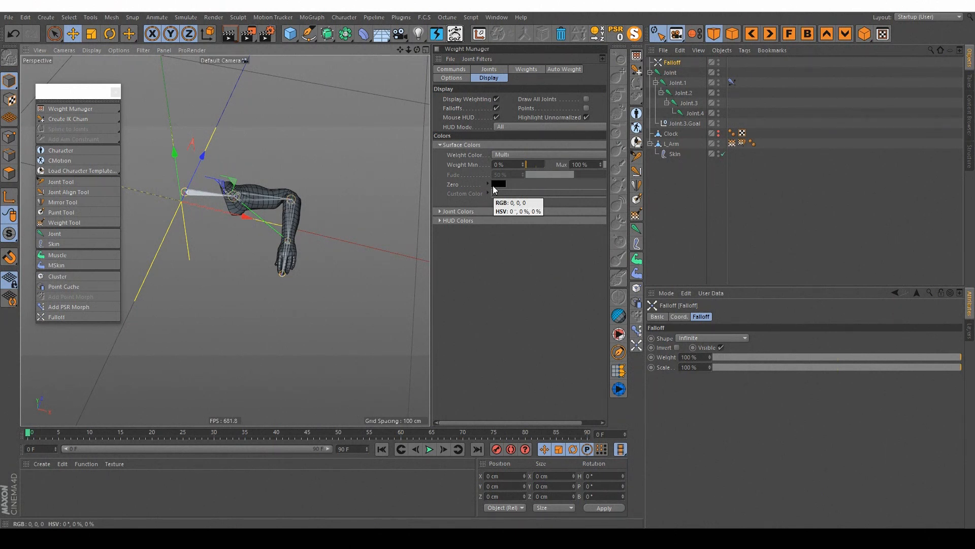
click(792, 70)
click(670, 63)
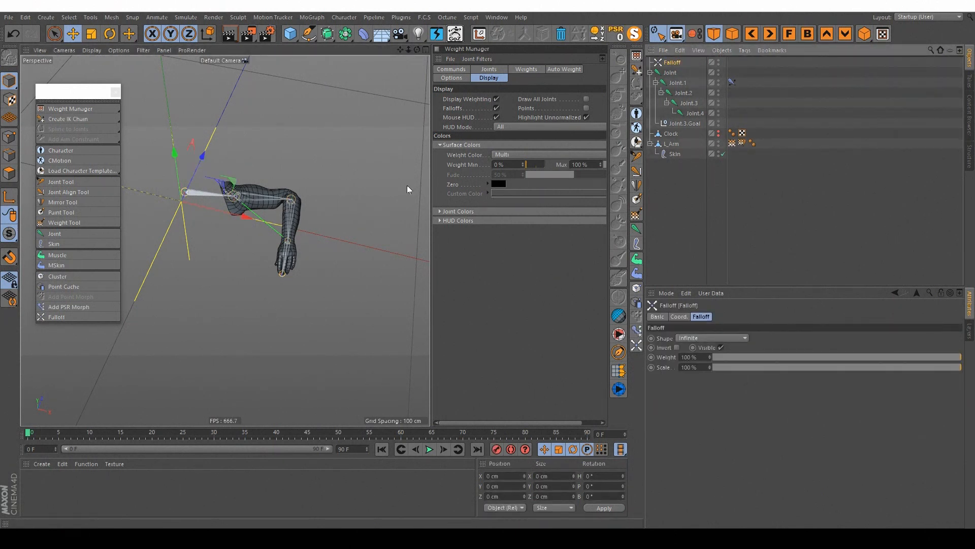
Step: Move the Falloff object about 50 cm along X and place it below L_Arm in the object hierarchy
mouse_move(279, 219)
mouse_down()
mouse_move(359, 236)
mouse_move(281, 224)
mouse_up()
scroll(281, 225, up, 3)
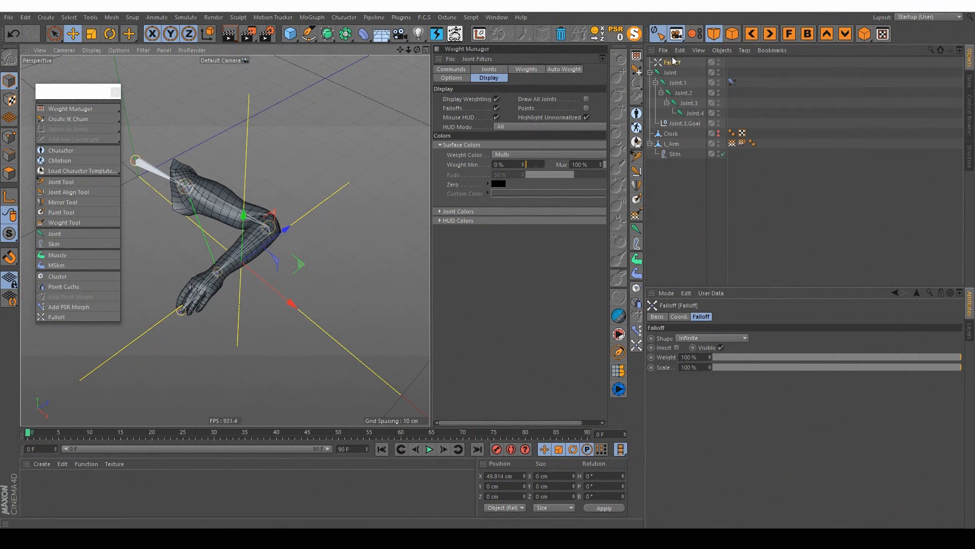
drag(678, 63, 686, 123)
drag(684, 192, 672, 163)
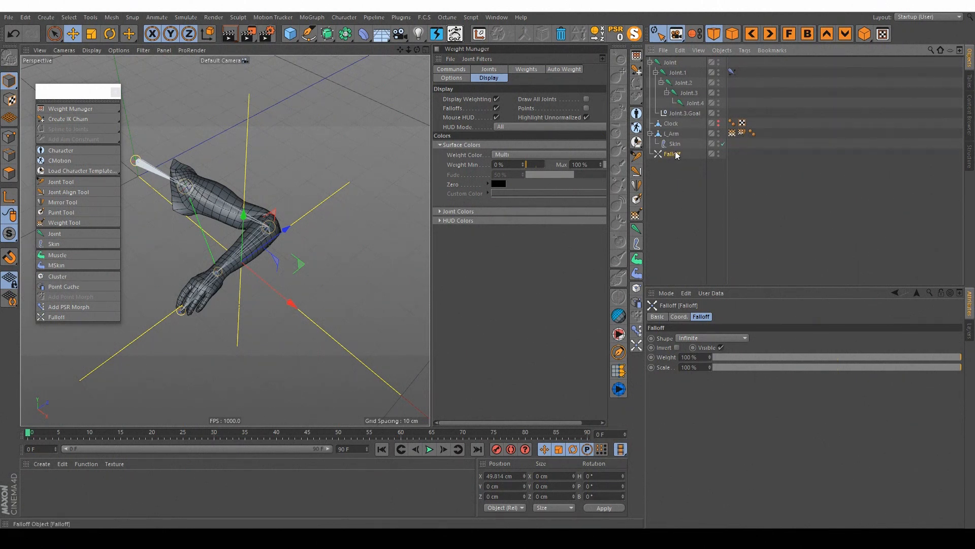
Step: Set the Falloff's shape to Sphere and scale it down to the area around the forearm
click(693, 338)
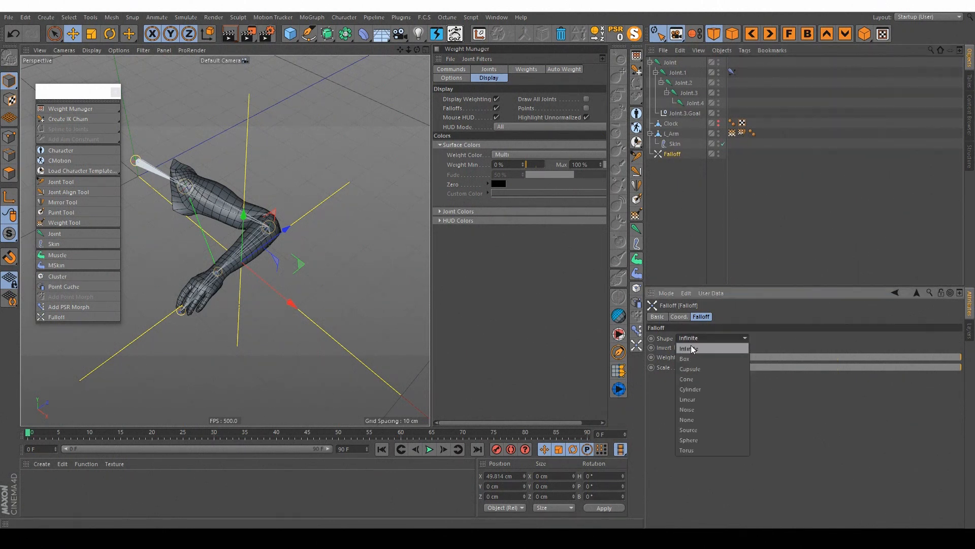
click(689, 441)
click(93, 35)
drag(343, 144, 110, 290)
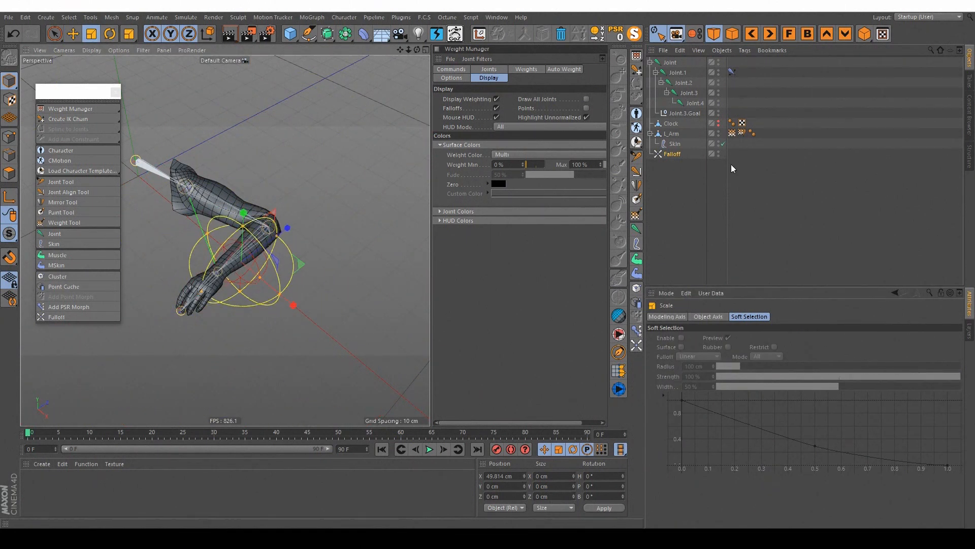
Step: Assign the Falloff object to Joint.2 in the joint list of L_Arm's Weight tag
click(742, 133)
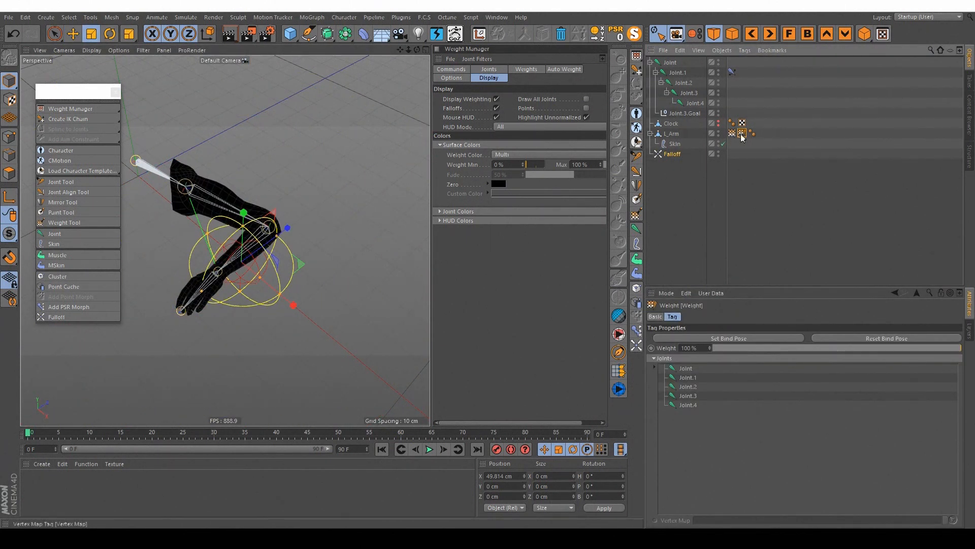
drag(672, 157, 676, 172)
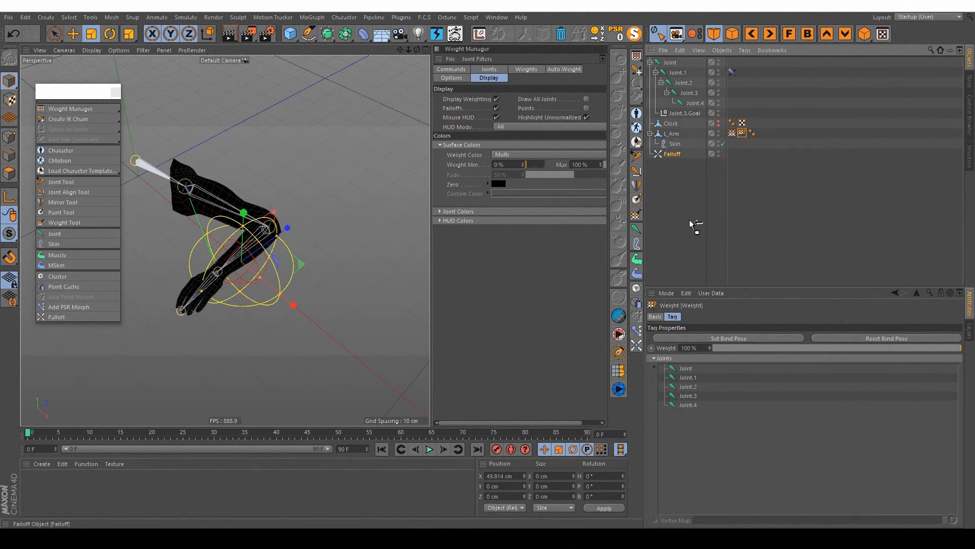
drag(725, 379, 696, 393)
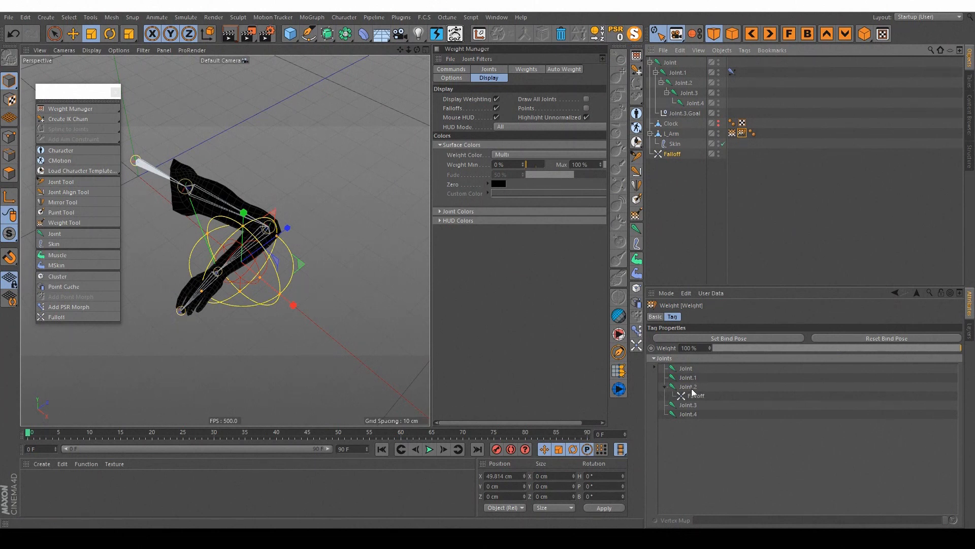
Step: Display Joint.2's weights on L_Arm and inspect how the forearm is influenced around the Falloff sphere
click(316, 276)
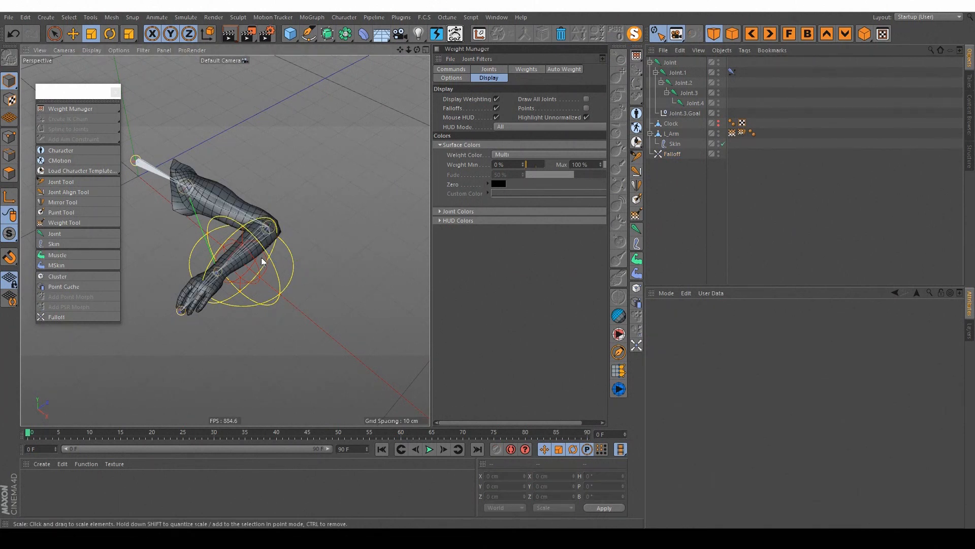
alt+right_drag(262, 258, 318, 240)
click(742, 133)
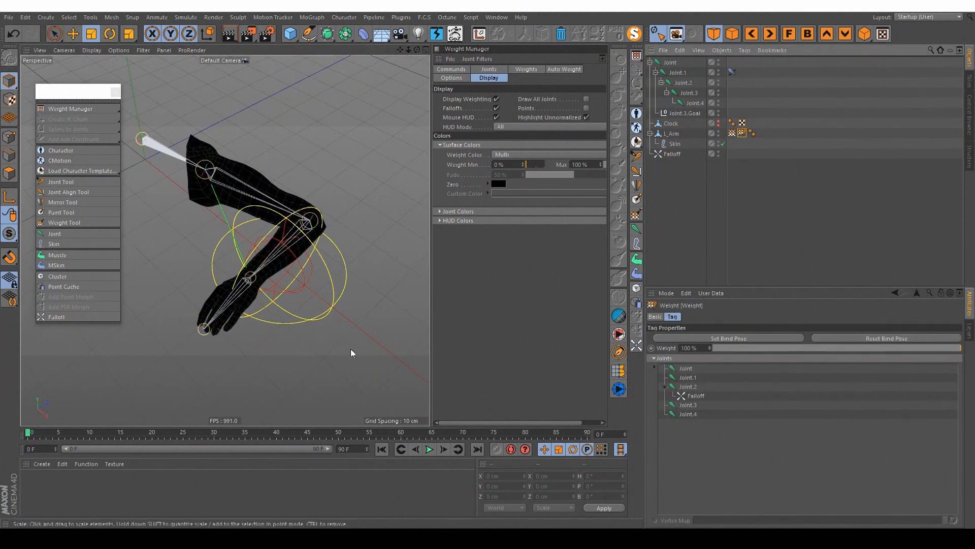
click(489, 69)
click(505, 146)
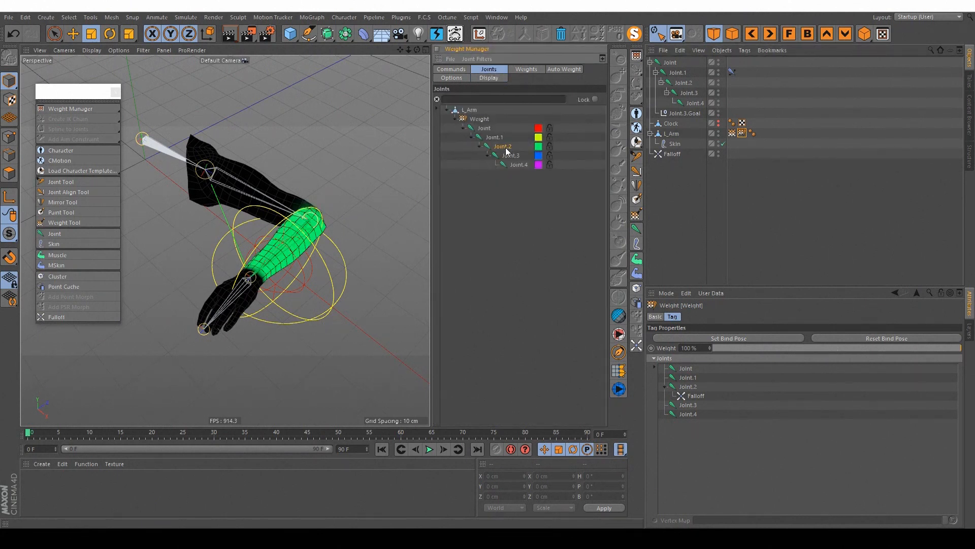
alt+drag(277, 244, 297, 239)
mouse_move(305, 216)
alt+middle_down()
mouse_move(270, 218)
mouse_move(290, 221)
alt+middle_up()
scroll(269, 219, up, 4)
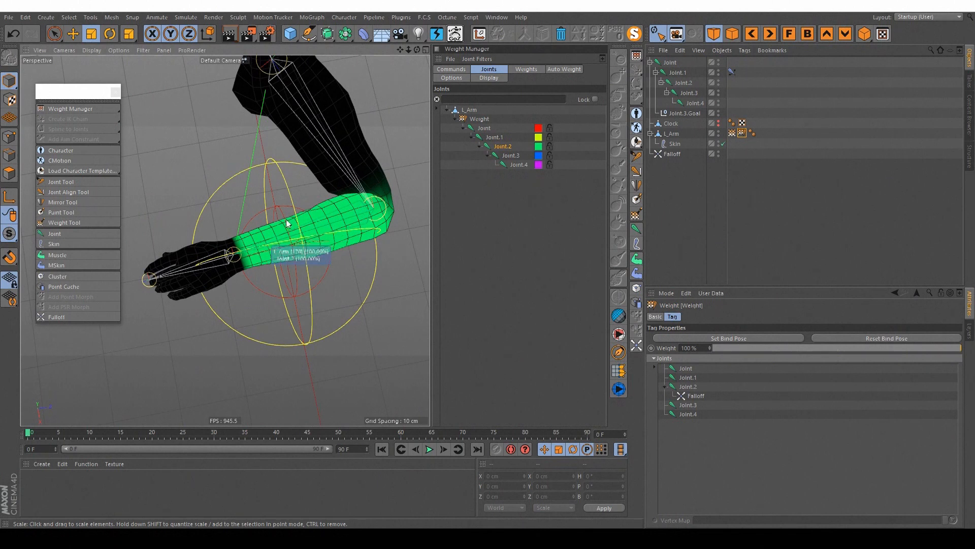
Step: Move the Falloff object along the forearm to about X 50, Y 1, Z -5 cm
click(672, 155)
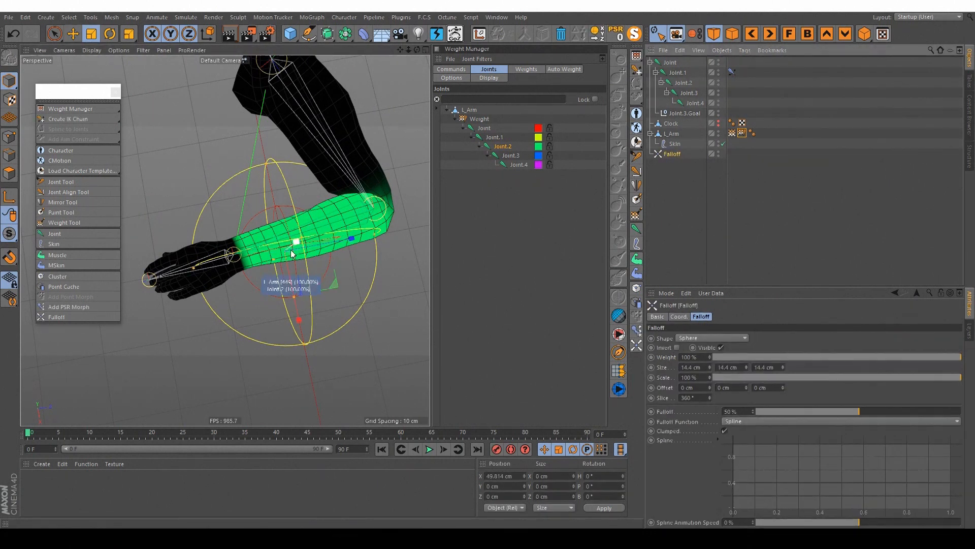
key(e)
drag(349, 240, 320, 245)
alt+drag(320, 244, 272, 224)
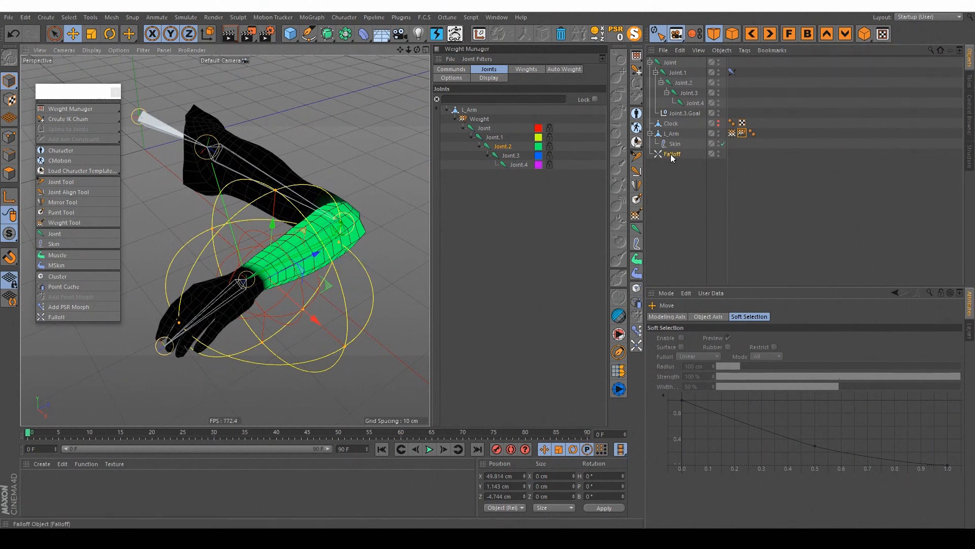
Step: Review L_Arm's Weight tag and Joint.2's settings, and compare the weights of Joint.1 and Joint.2
click(742, 133)
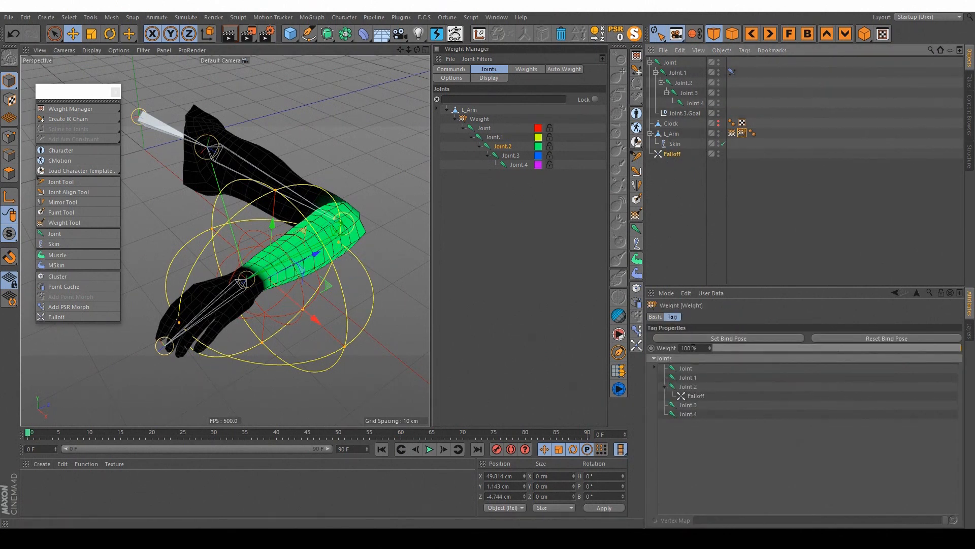
click(683, 85)
alt+drag(351, 243, 284, 253)
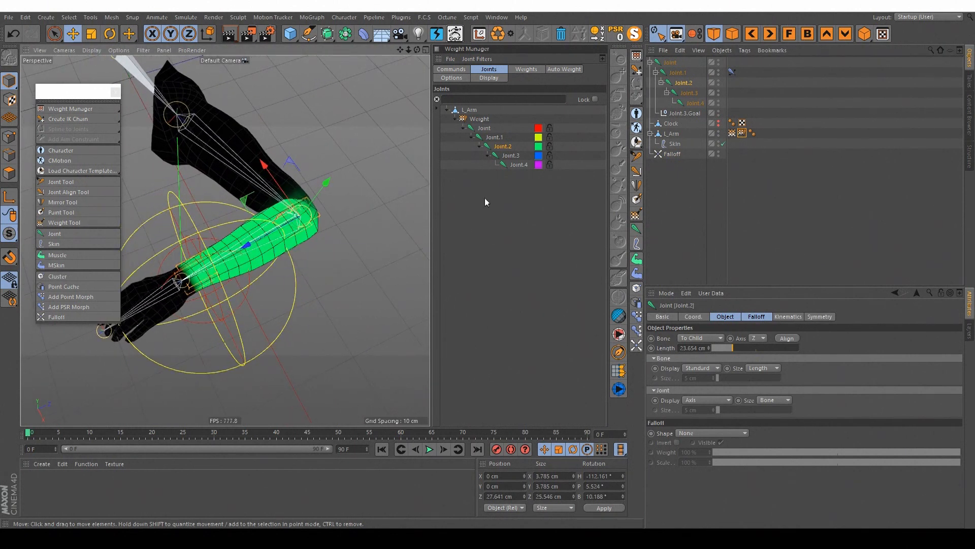
click(500, 137)
click(504, 148)
Step: Move the Falloff object to the elbow at about X 45, Z 11 cm
click(670, 154)
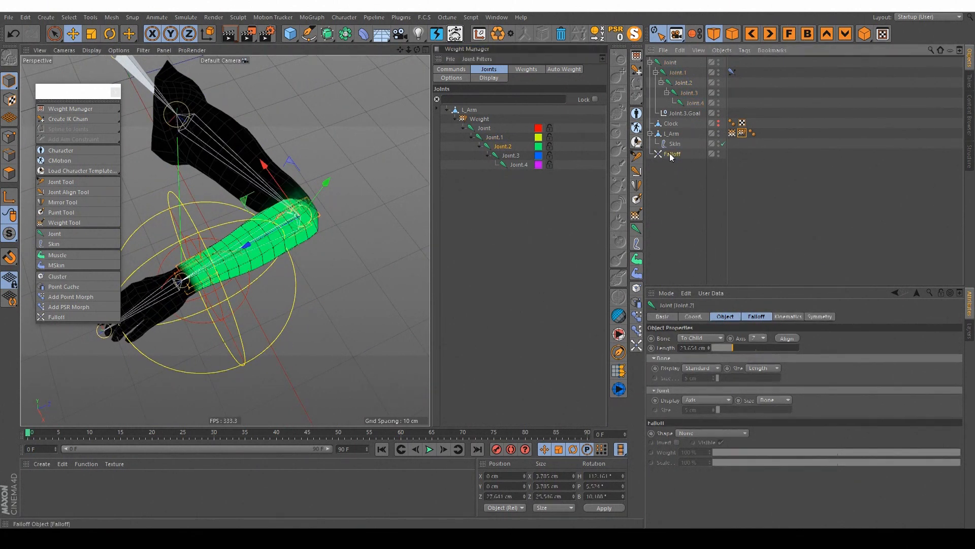
drag(263, 256, 352, 219)
drag(332, 293, 317, 281)
alt+drag(269, 224, 252, 189)
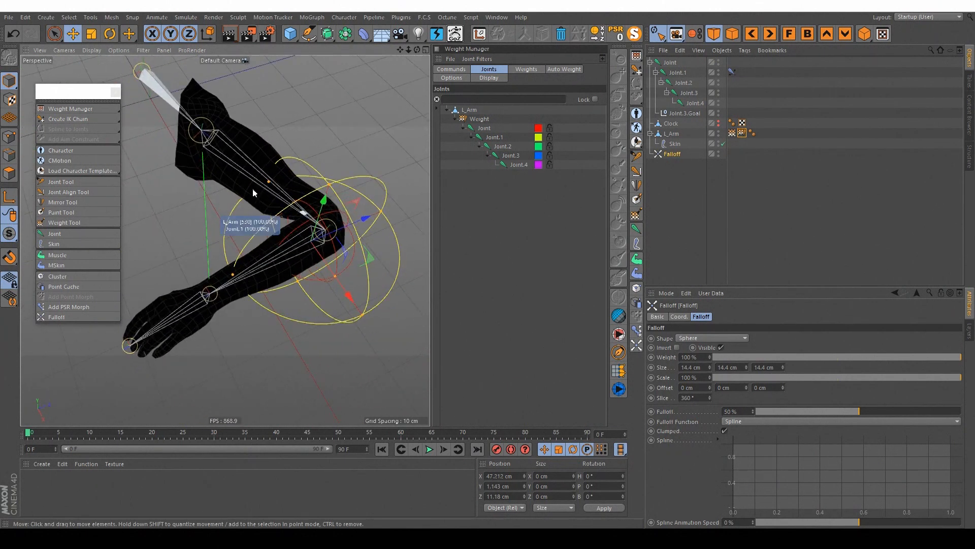
drag(350, 296, 347, 254)
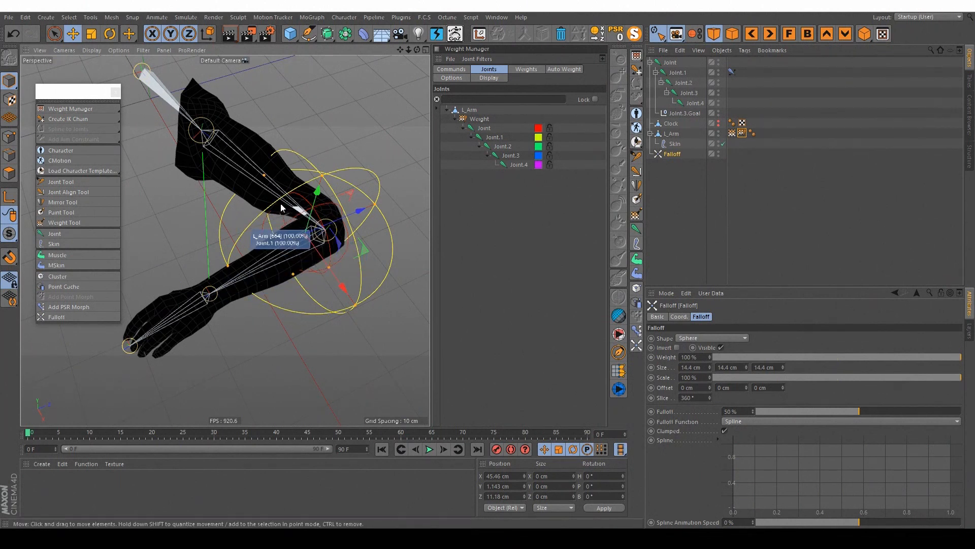
Step: Display Joint.1's weights and examine the upper arm and elbow around the Falloff sphere
click(493, 137)
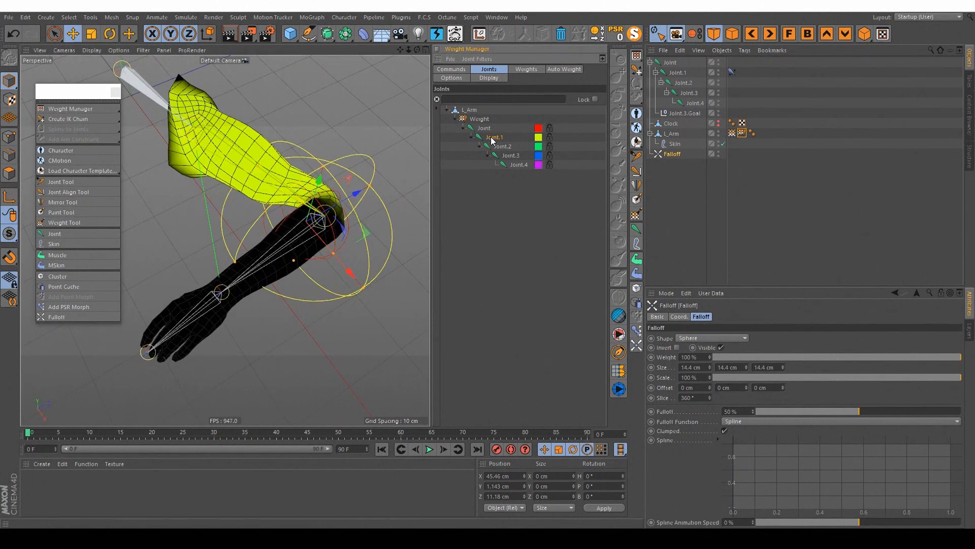
alt+drag(305, 180, 300, 200)
alt+middle_drag(301, 200, 270, 195)
alt+right_drag(271, 196, 280, 209)
alt+drag(280, 209, 287, 201)
alt+middle_drag(287, 201, 316, 201)
alt+right_drag(316, 201, 300, 203)
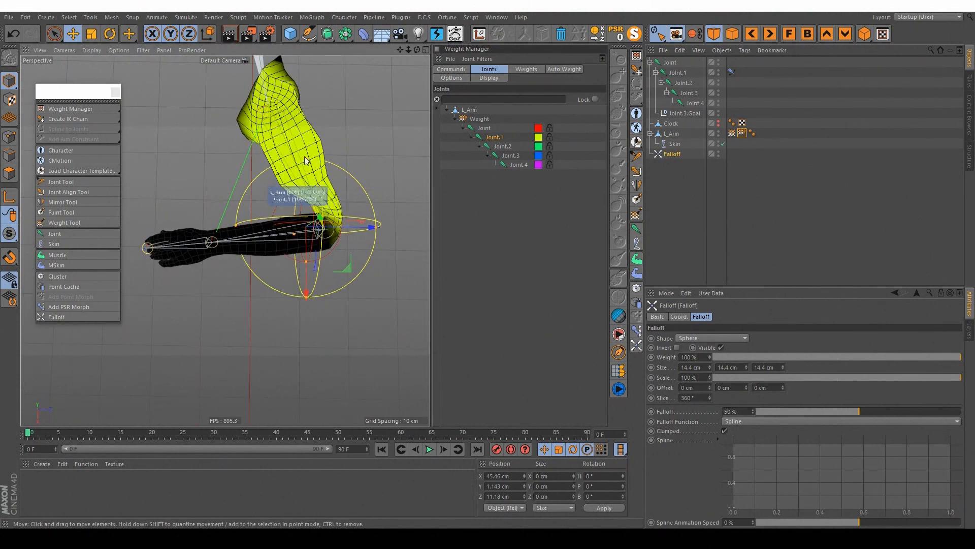
Step: Shift the Falloff object to about X 41 cm and delete it from the scene
alt+drag(303, 201, 349, 167)
drag(392, 246, 374, 224)
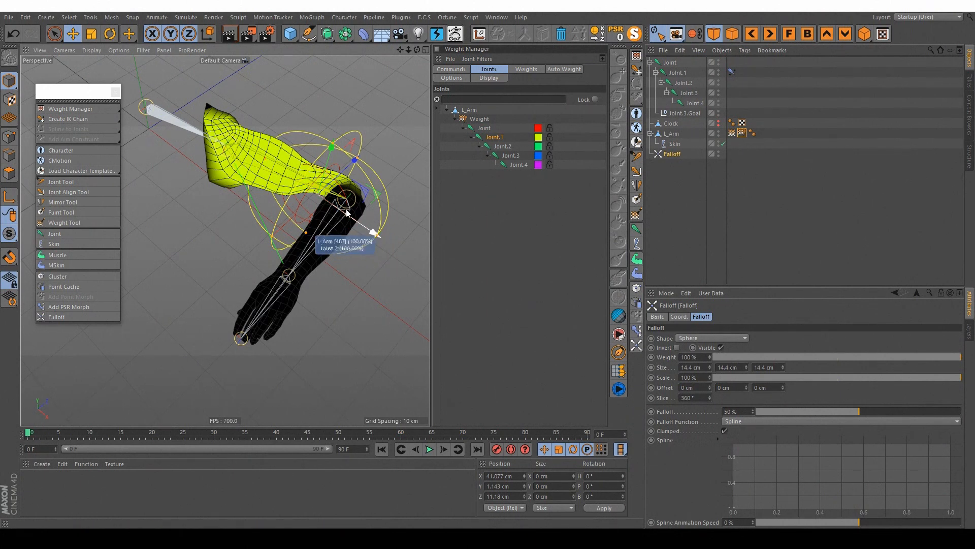
key(Delete)
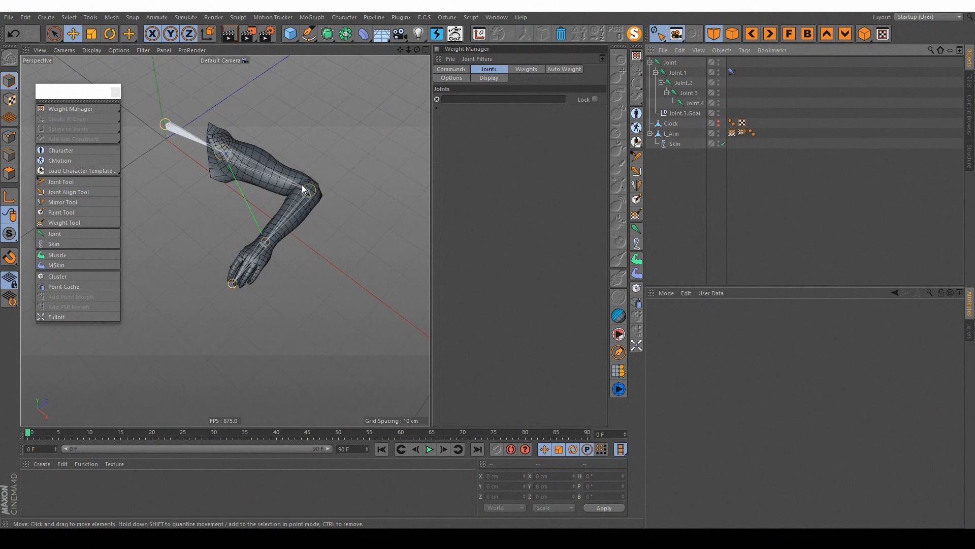
Step: Move Joint.3.Goal to about X -4, Y 7, Z -5 cm to stretch the arm out
alt+drag(291, 184, 358, 179)
click(676, 114)
mouse_move(361, 219)
mouse_down()
mouse_move(410, 208)
mouse_move(364, 204)
mouse_up()
alt+drag(305, 178, 338, 178)
drag(359, 210, 410, 230)
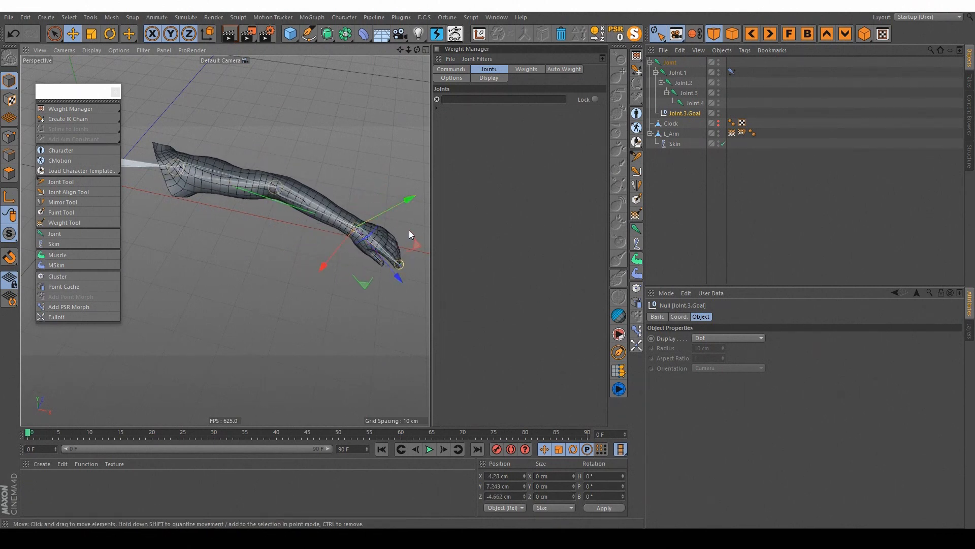
alt+drag(346, 206, 310, 188)
click(399, 18)
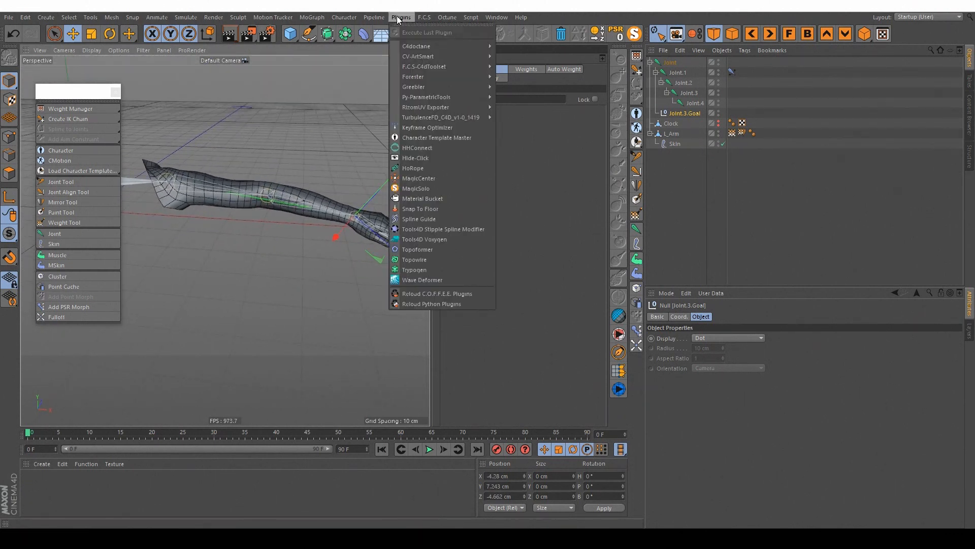
click(399, 19)
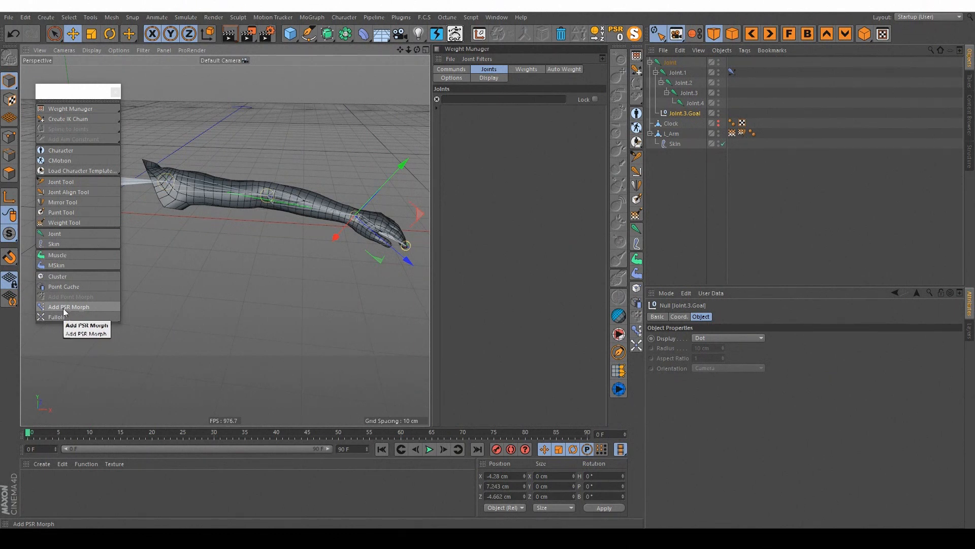
Step: Try a PSR Morph on L_Arm, checking the tag's mixing options before deleting it
click(674, 133)
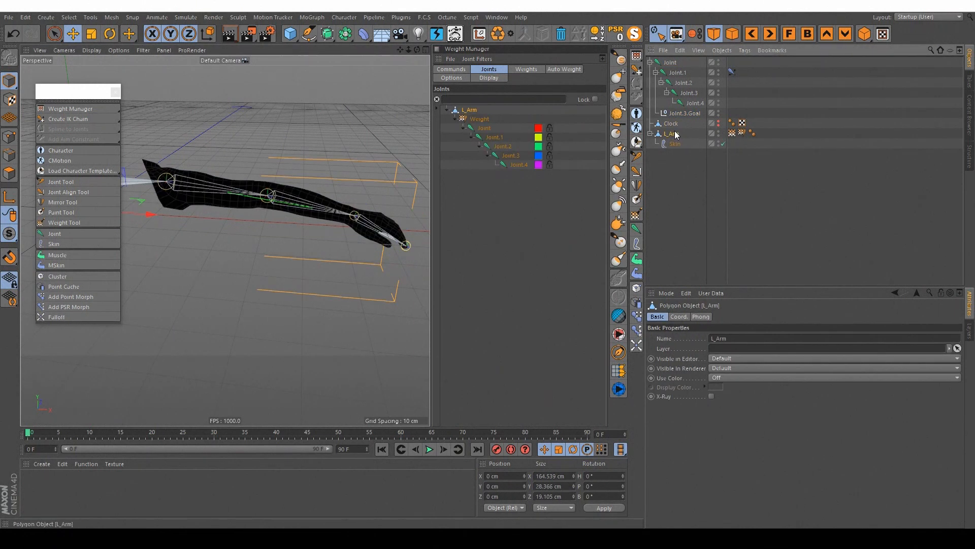
click(84, 308)
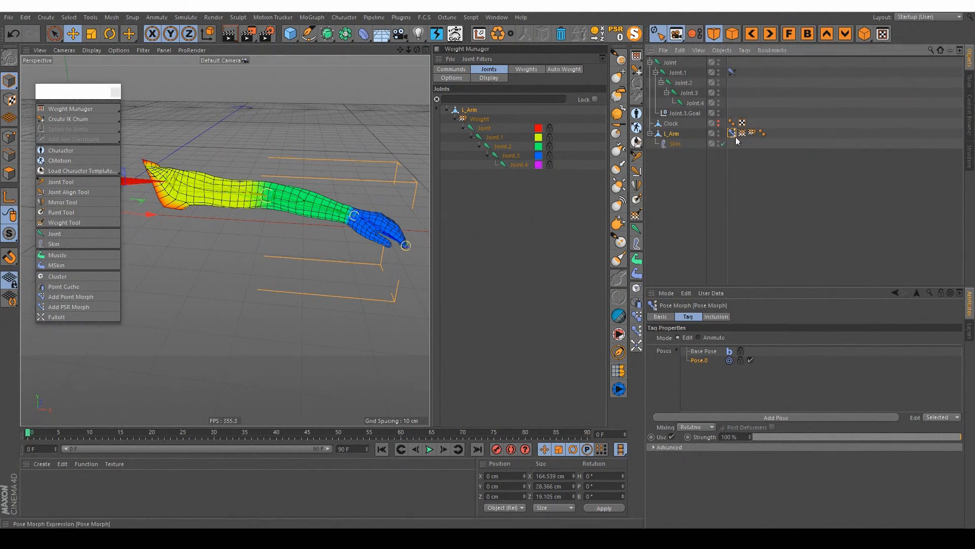
click(662, 317)
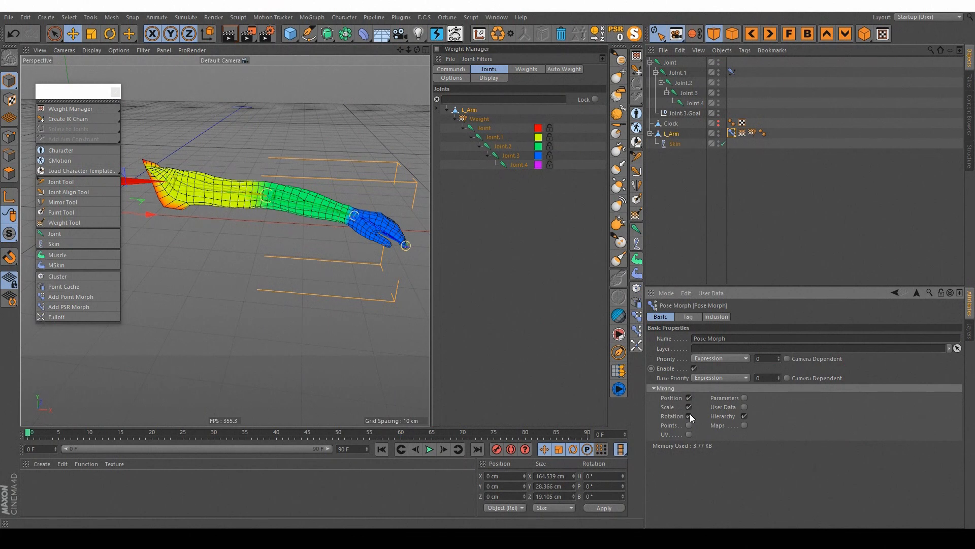
key(Delete)
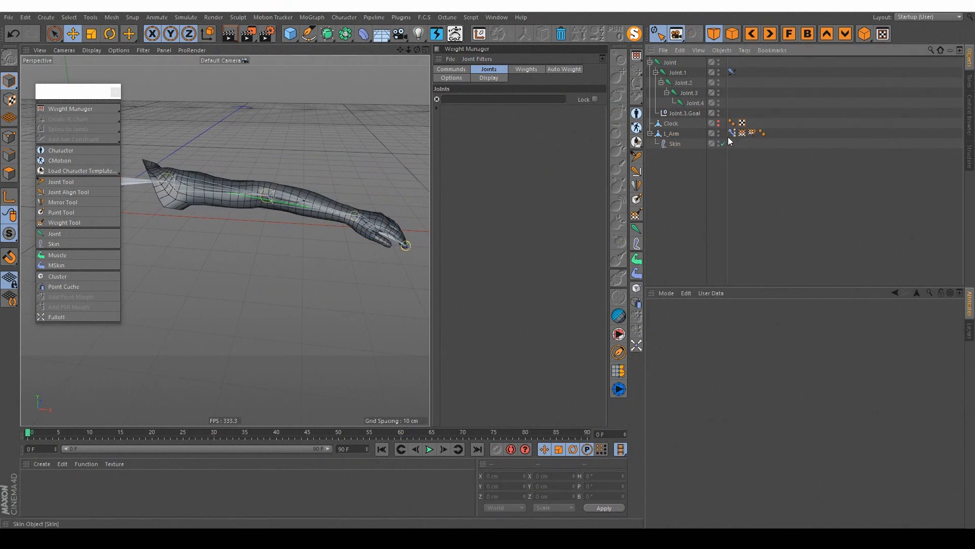
Step: Add a Pose Morph tag to L_Arm, enable Points mixing, and show its pose list
click(674, 135)
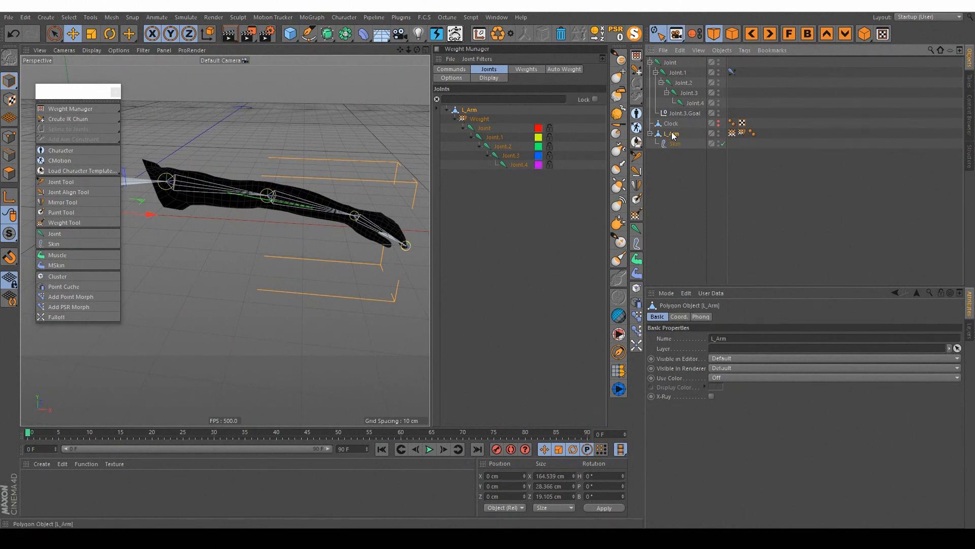
right_click(676, 134)
mouse_move(726, 110)
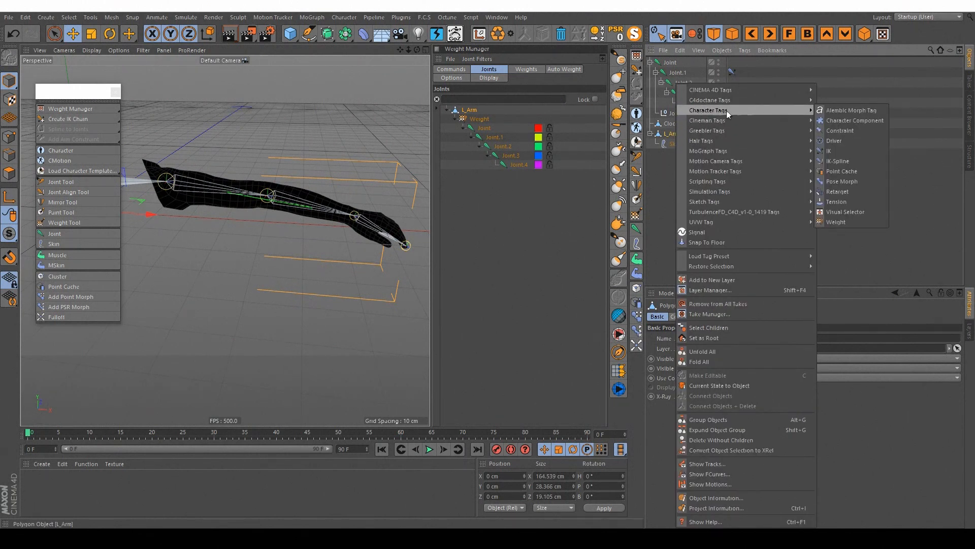
click(843, 181)
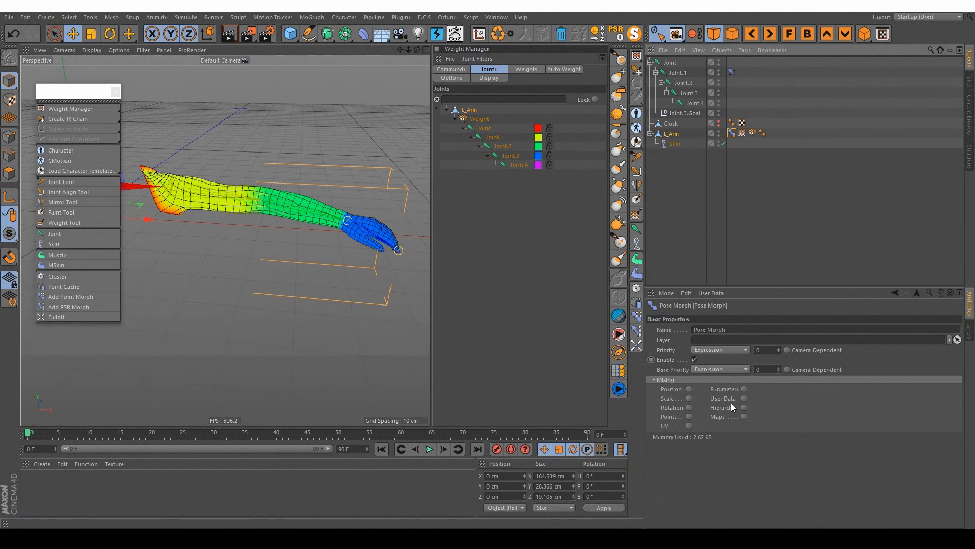
click(689, 417)
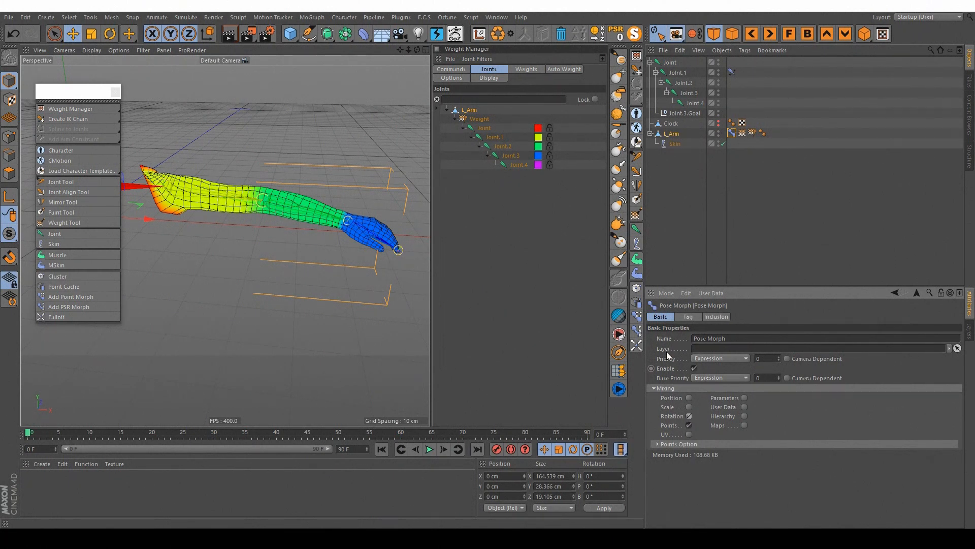
click(688, 317)
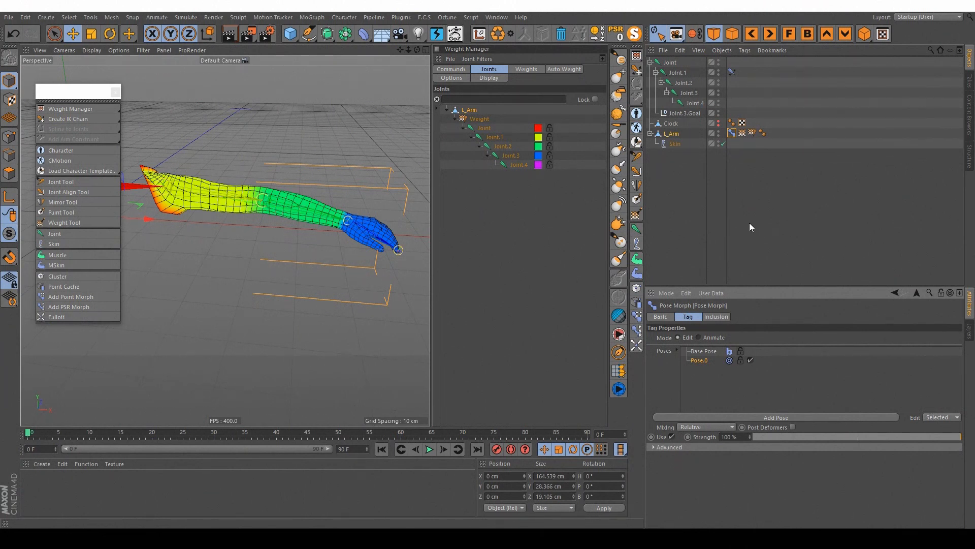
Step: In Point mode, raise the selected points on top of L_Arm's upper arm about 8 cm along Y to shape Pose.0
alt+drag(289, 196, 248, 209)
alt+right_drag(248, 208, 272, 224)
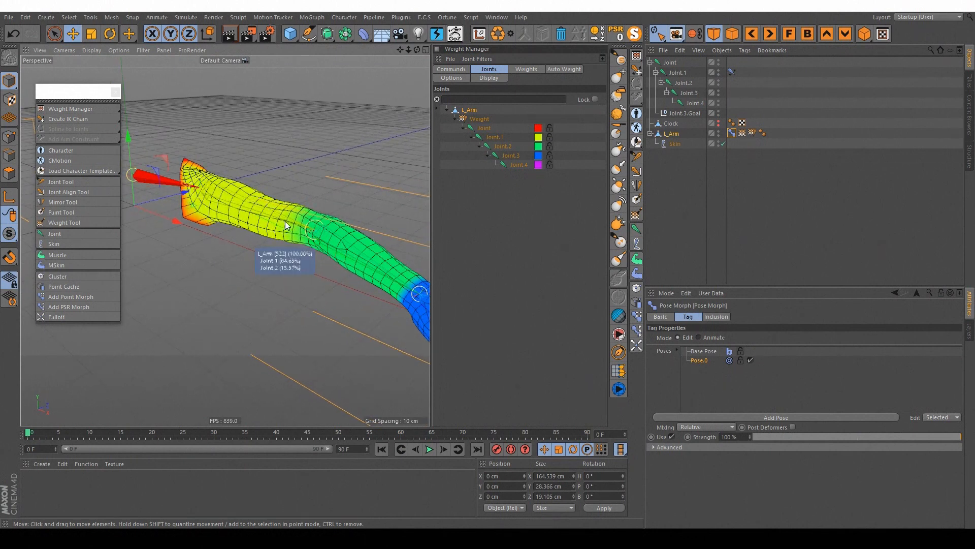
click(8, 136)
alt+right_drag(219, 177, 254, 184)
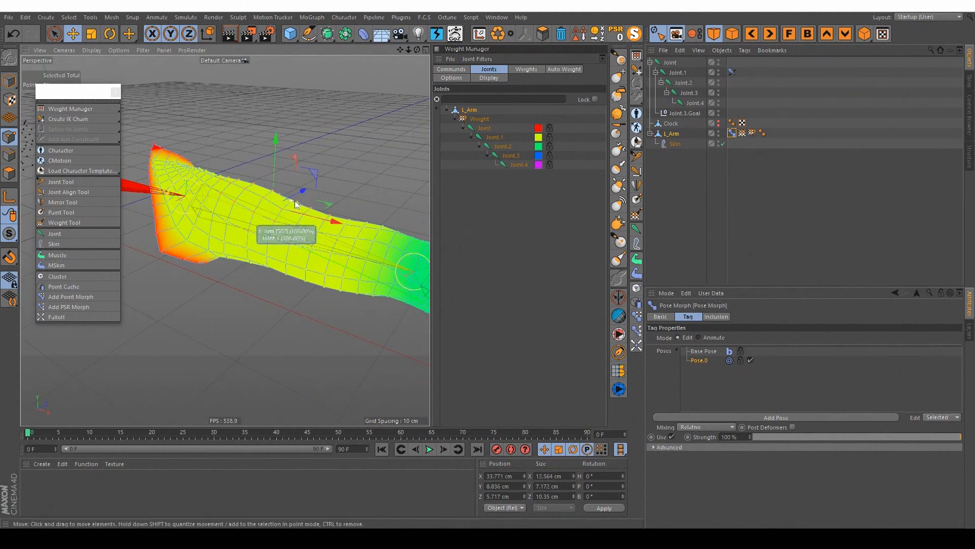
alt+drag(299, 205, 305, 217)
click(54, 33)
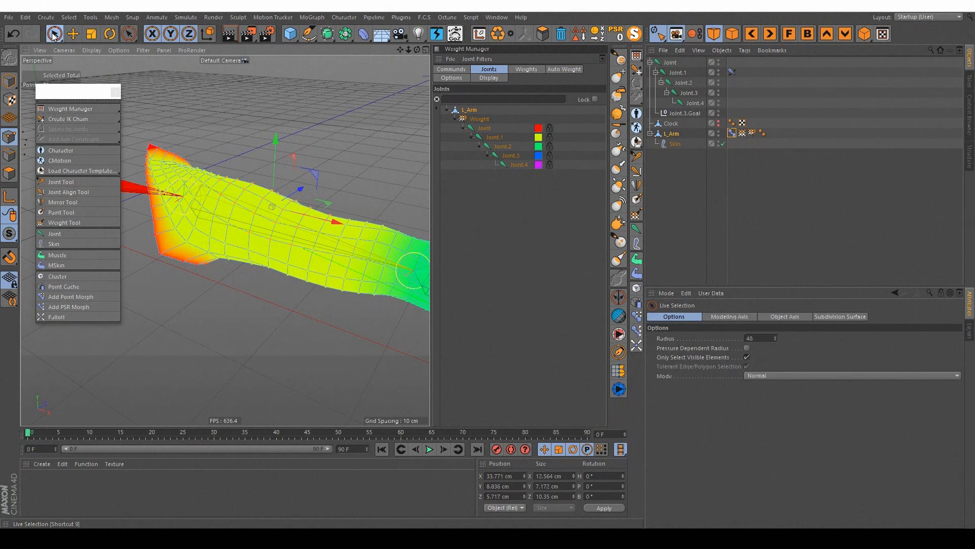
alt+middle_drag(321, 197, 315, 196)
alt+drag(313, 196, 287, 182)
click(732, 133)
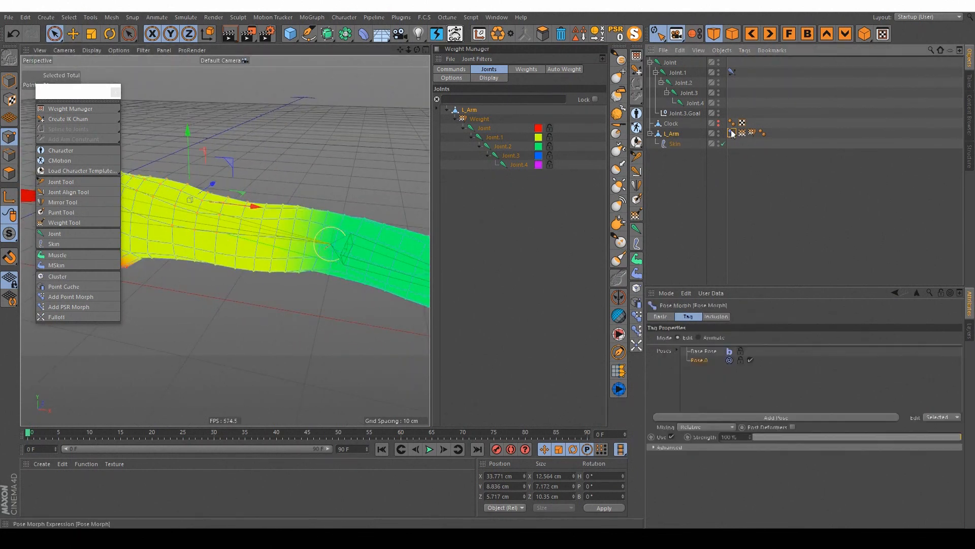
alt+middle_drag(267, 164, 282, 186)
drag(206, 162, 198, 91)
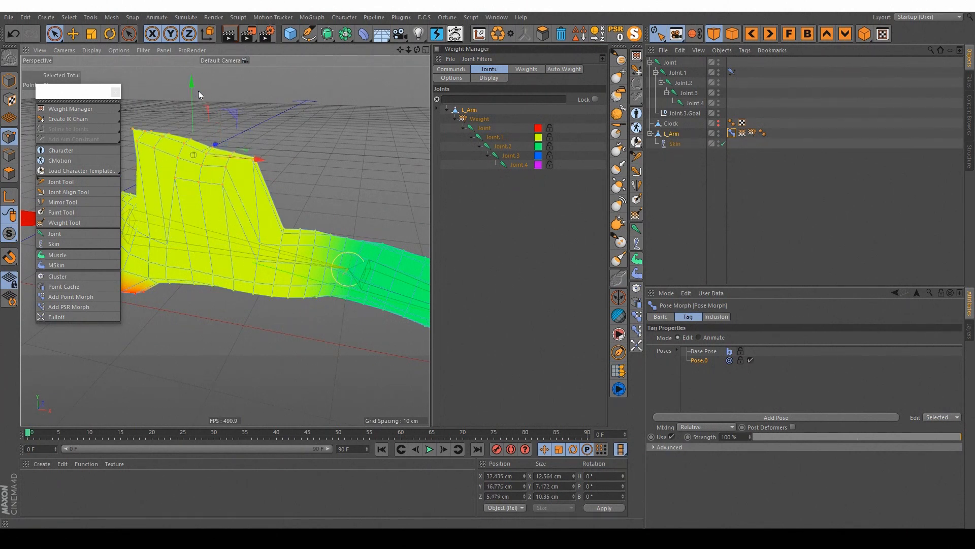
Step: Deselect L_Arm's points, hold Pose.0 at 100% strength, and switch its Pose Morph tag to Animate mode
click(296, 343)
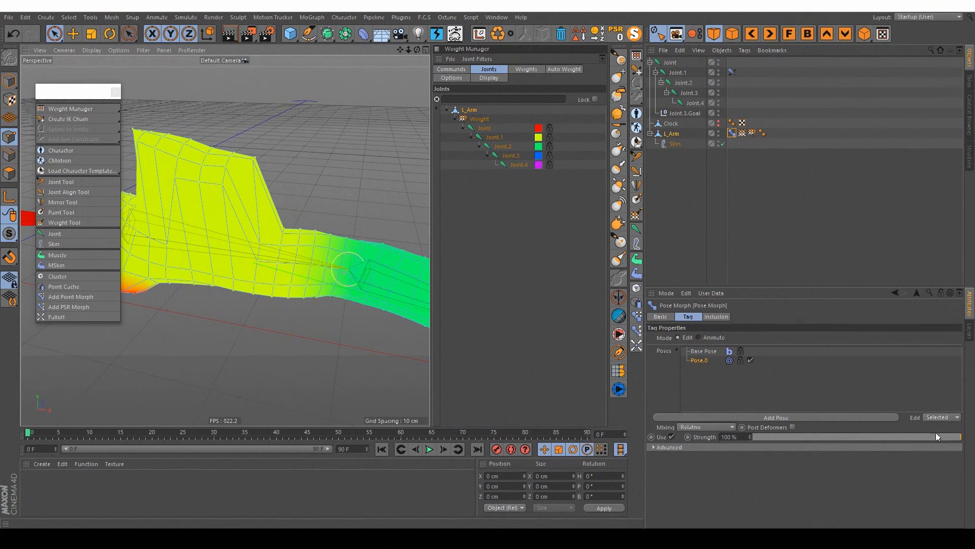
mouse_move(959, 437)
mouse_down()
mouse_move(729, 436)
mouse_move(968, 436)
mouse_up()
click(706, 338)
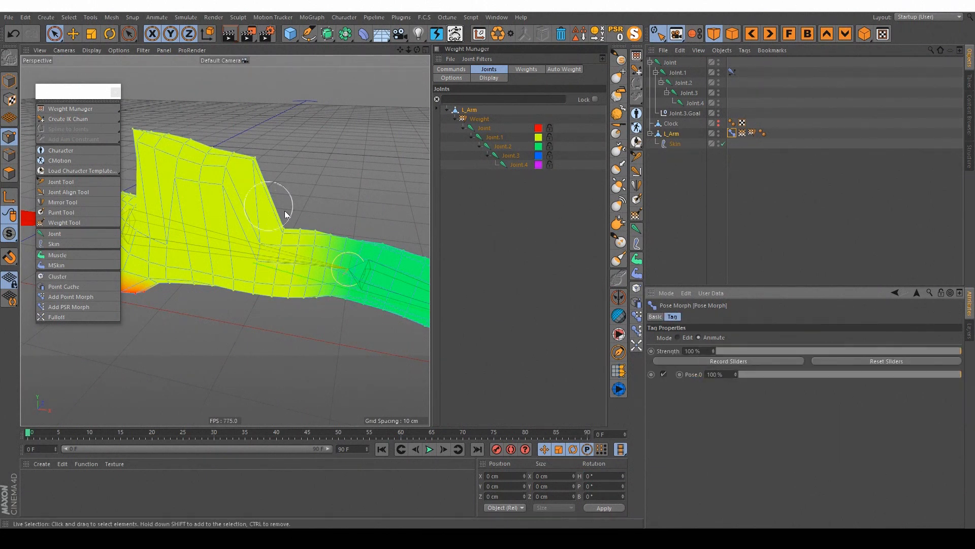
Step: Move Joint.3.Goal back toward the shoulder to bend the arm at the elbow
key(h)
click(685, 113)
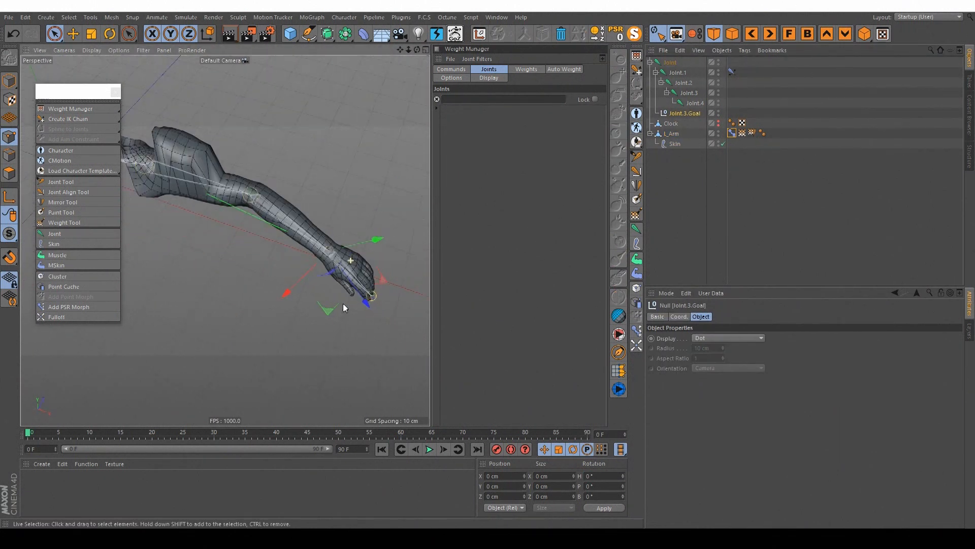
key(e)
drag(388, 267, 299, 258)
Step: Lower Pose.0's strength to 45% in L_Arm's Pose Morph tag and check the morph while the arm is bent
click(731, 133)
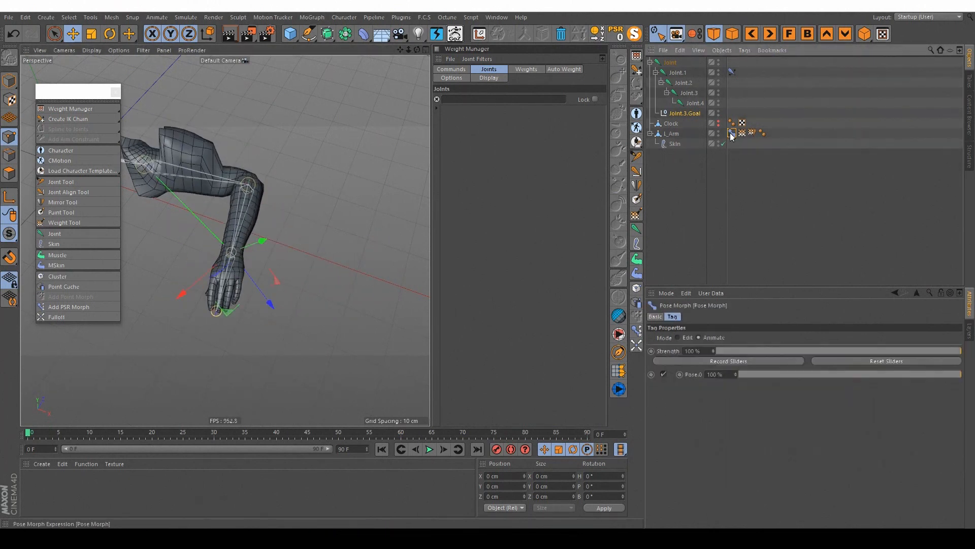
drag(894, 375, 839, 374)
alt+drag(383, 252, 236, 189)
alt+right_drag(237, 189, 261, 173)
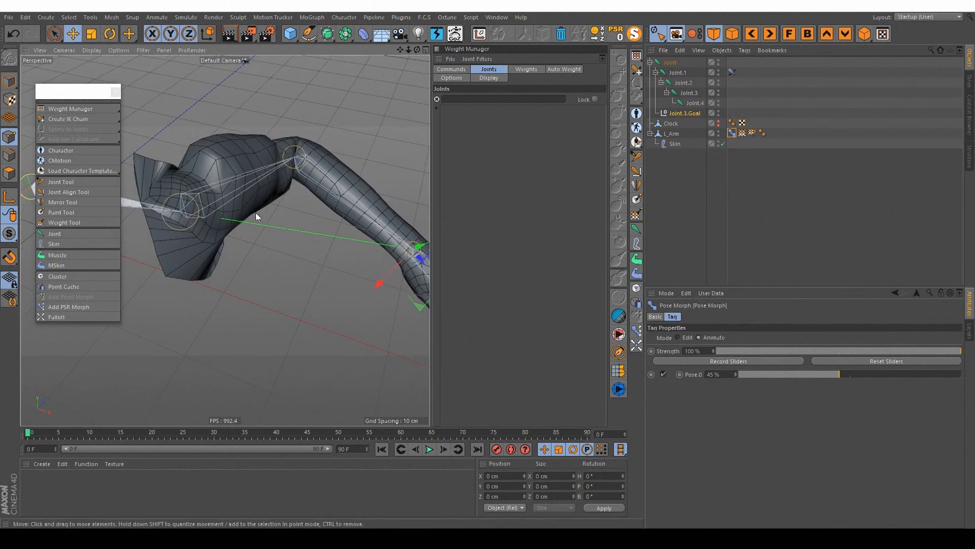
mouse_move(269, 191)
alt+mouse_down()
mouse_move(258, 182)
mouse_move(264, 173)
alt+mouse_up()
alt+right_drag(265, 173, 265, 183)
alt+drag(262, 186, 345, 225)
drag(346, 226, 363, 280)
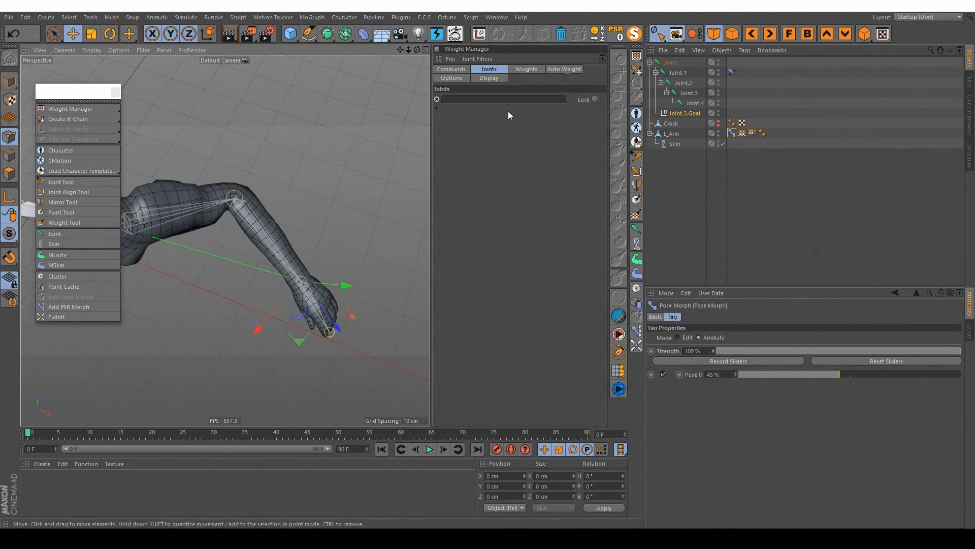
Step: Reset Joint.3.Goal's PSR to straighten the arm, and delete L_Arm's Pose Morph tag after lowering Pose.0 to 0%
click(616, 33)
alt+drag(300, 204, 365, 133)
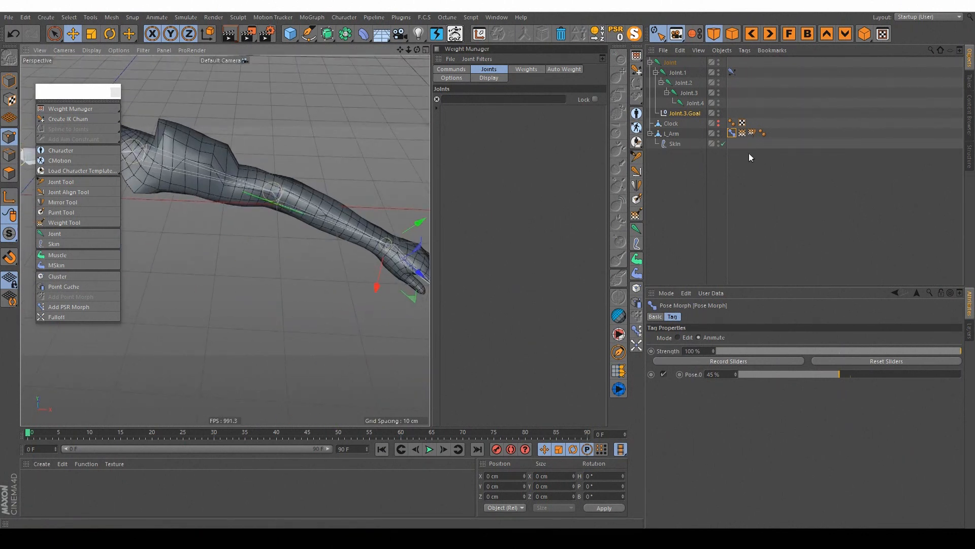
drag(831, 374, 738, 375)
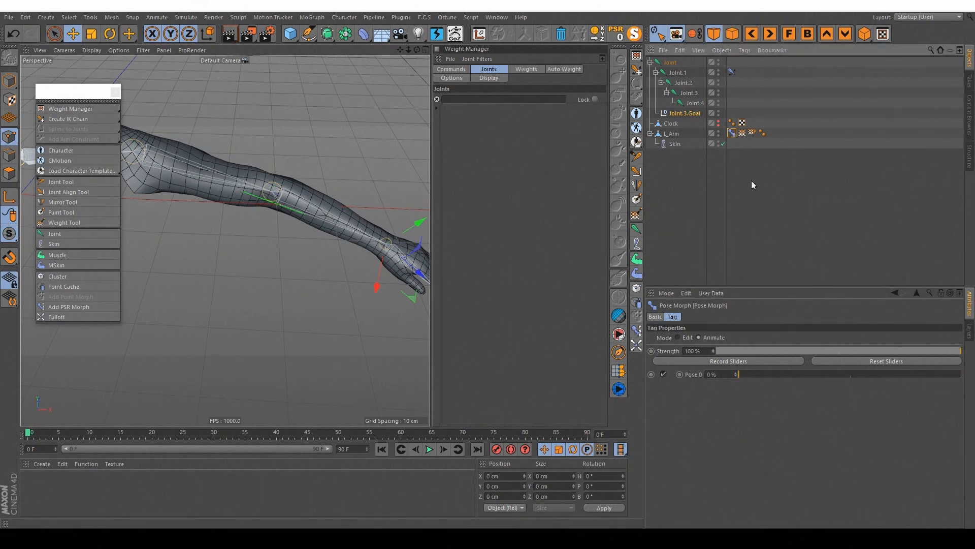
key(Delete)
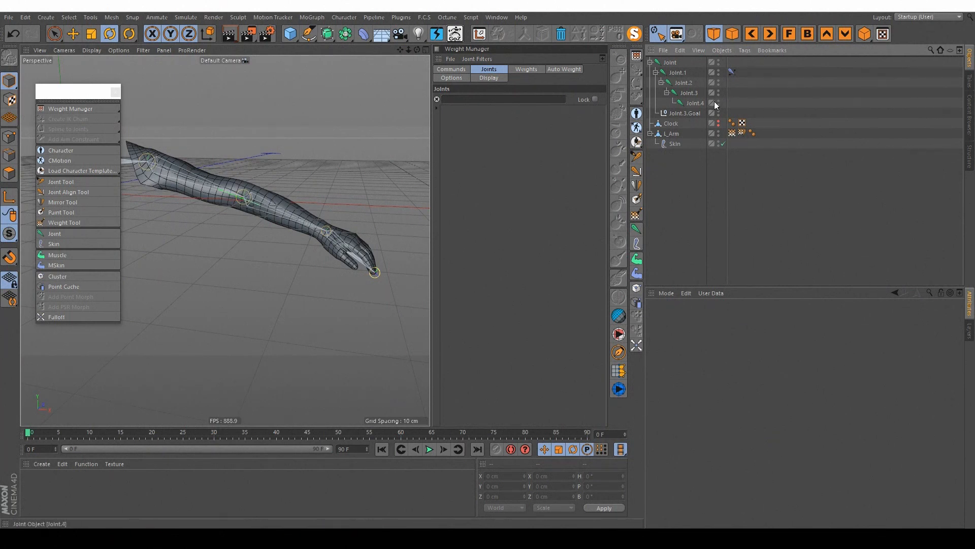
Step: Add a Pose Morph tag to Joint.3 and enable Rotation mixing
click(687, 93)
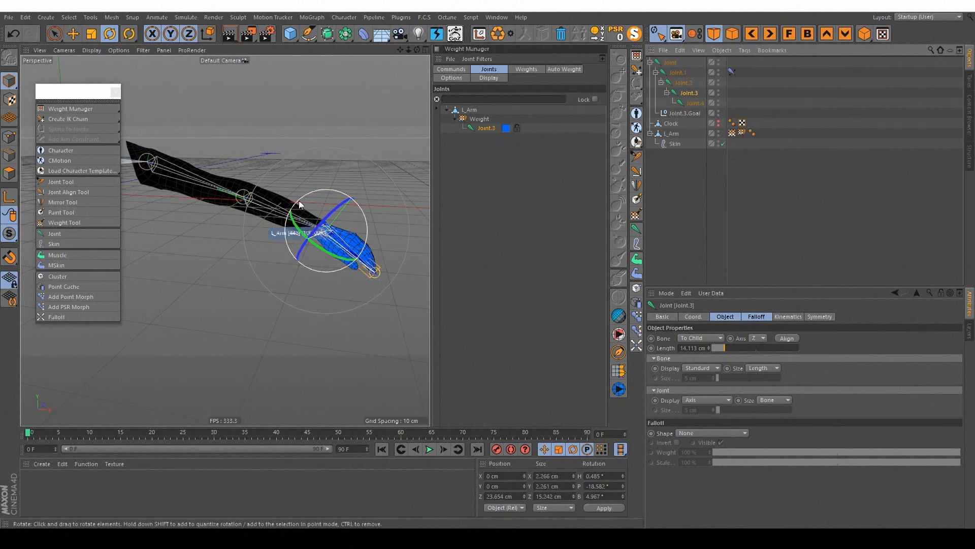
alt+drag(341, 216, 351, 244)
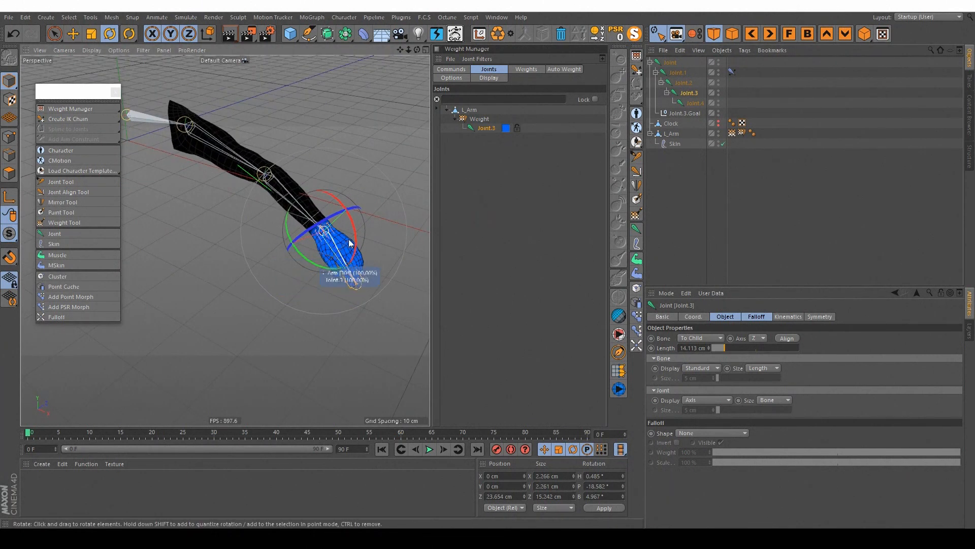
right_click(690, 94)
mouse_move(715, 108)
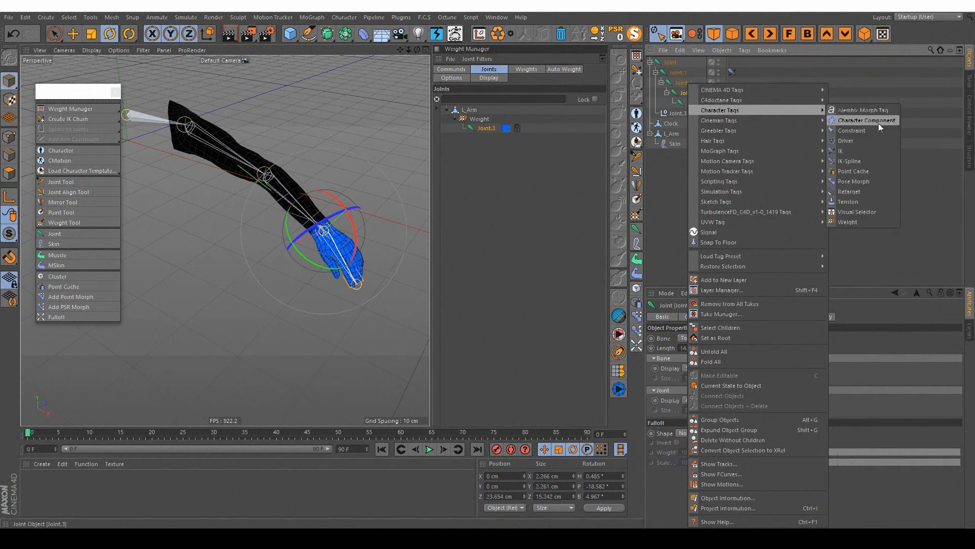
click(867, 181)
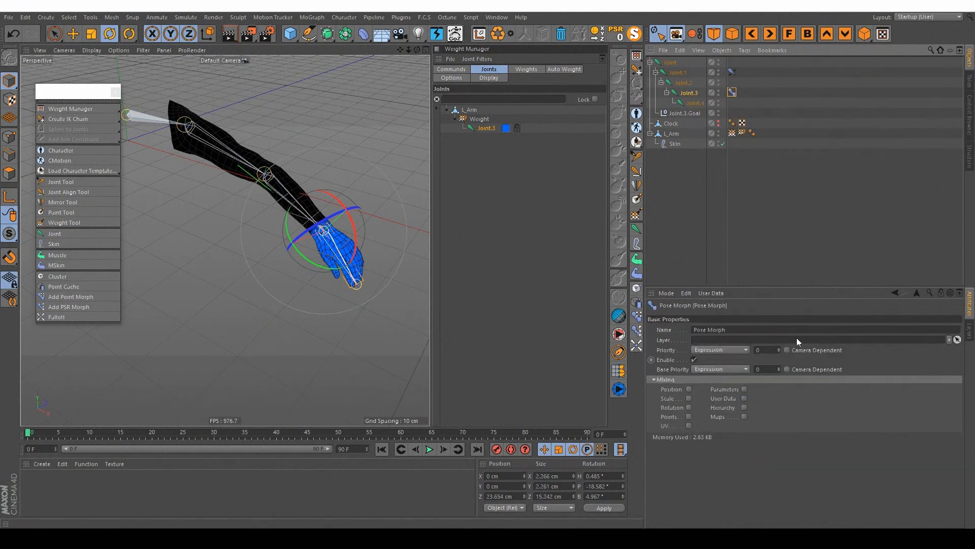
click(688, 407)
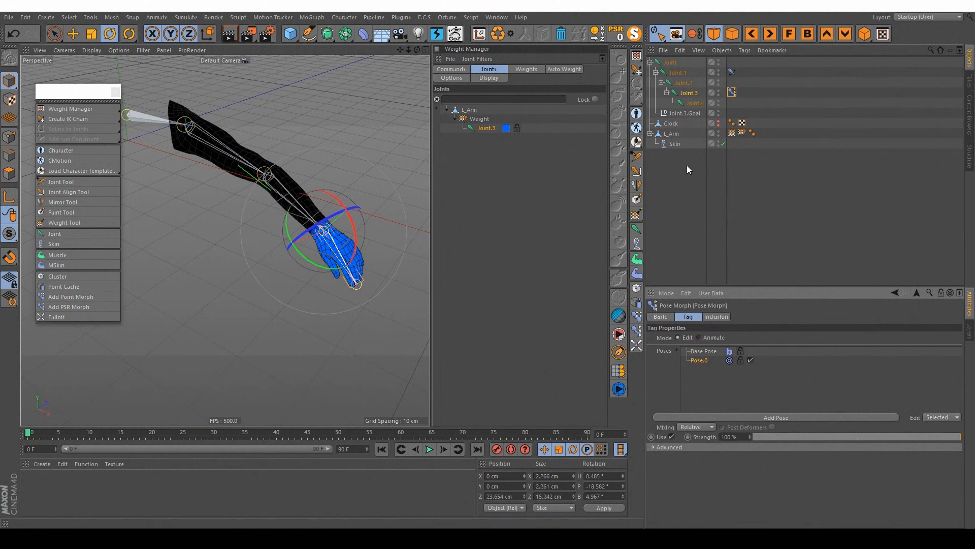
Step: Shape Pose.0 by rotating Joint.3 to about H -9°, P 58°, B 9° so the hand bends upward
click(689, 92)
drag(356, 239, 298, 110)
alt+drag(306, 219, 374, 192)
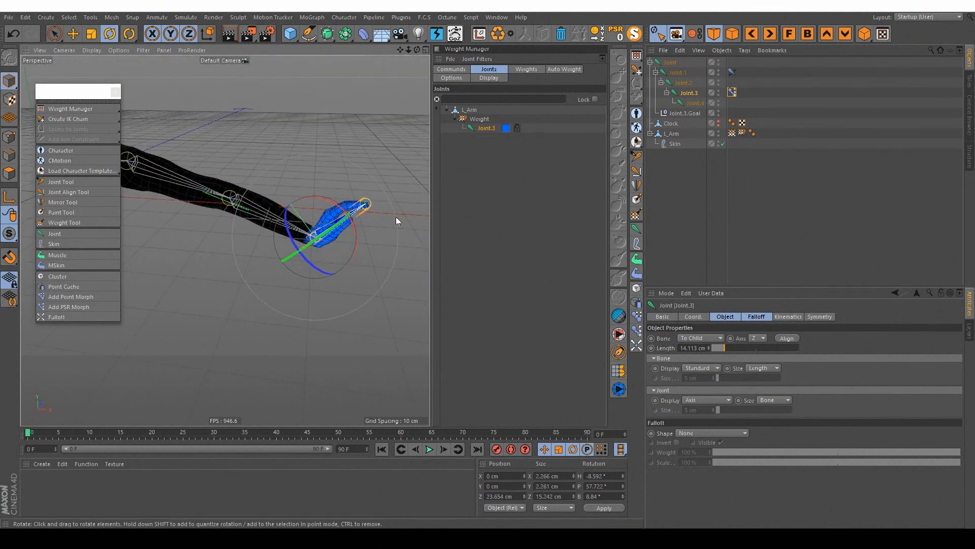
Step: Test Pose.0's strength in the Edit mode of Joint.3's Pose Morph tag, leaving it at 0%
click(731, 93)
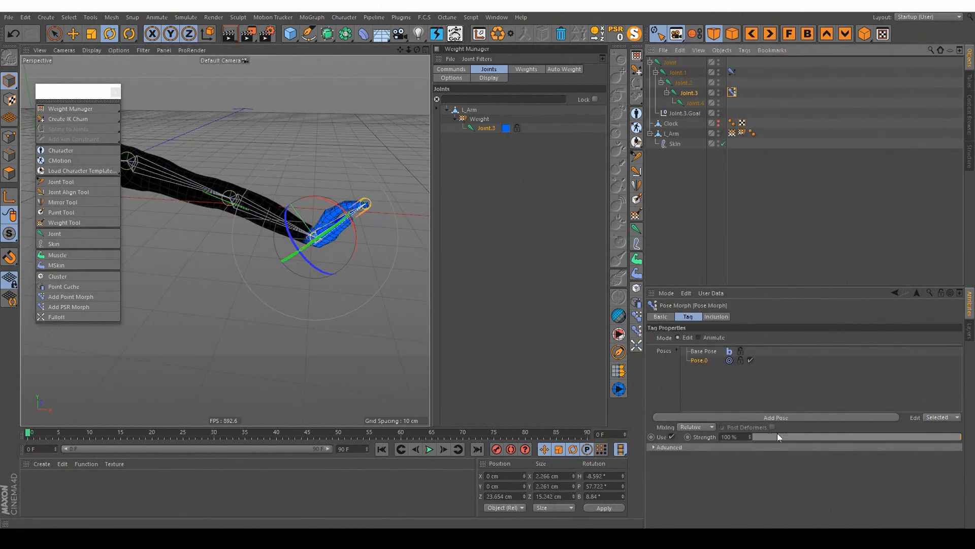
drag(892, 437, 749, 393)
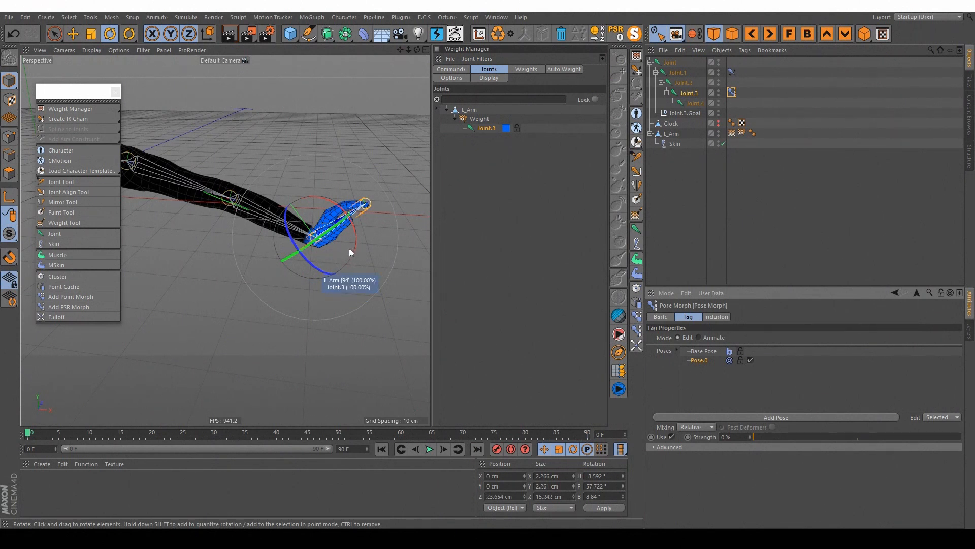
alt+drag(339, 222, 311, 218)
alt+right_drag(329, 216, 371, 212)
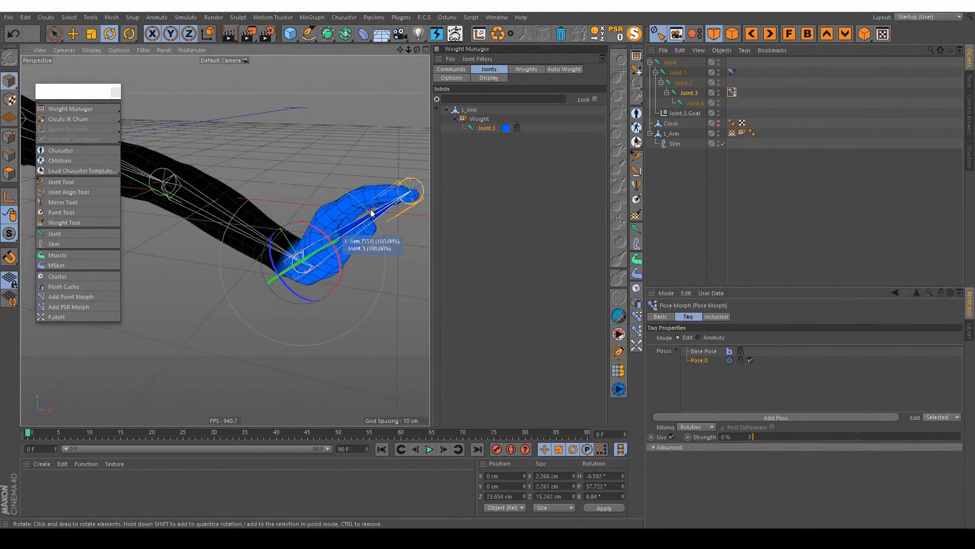
drag(786, 432, 968, 426)
drag(897, 436, 749, 426)
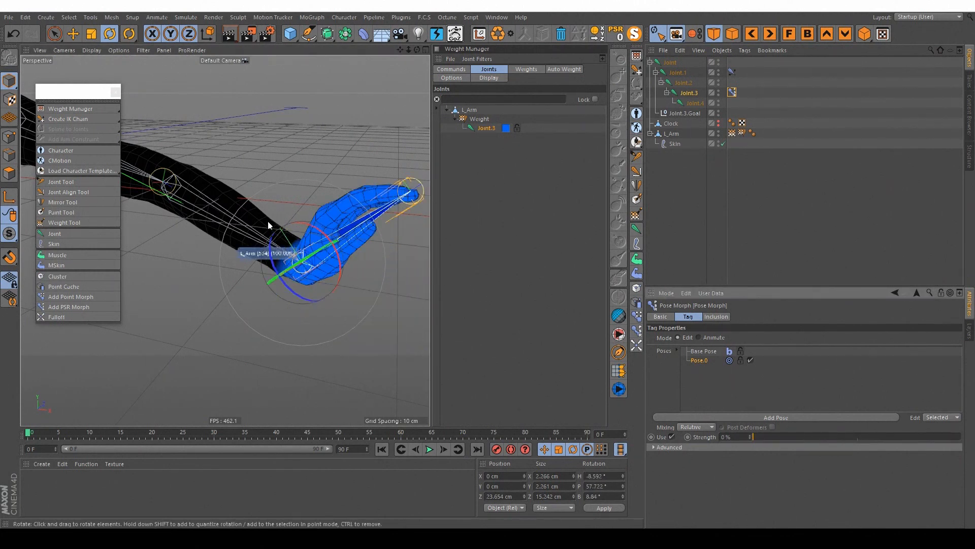
Step: Switch Joint.3's Pose Morph tag to Animate mode and try the Pose.0 strength, leaving it at 0%
click(697, 337)
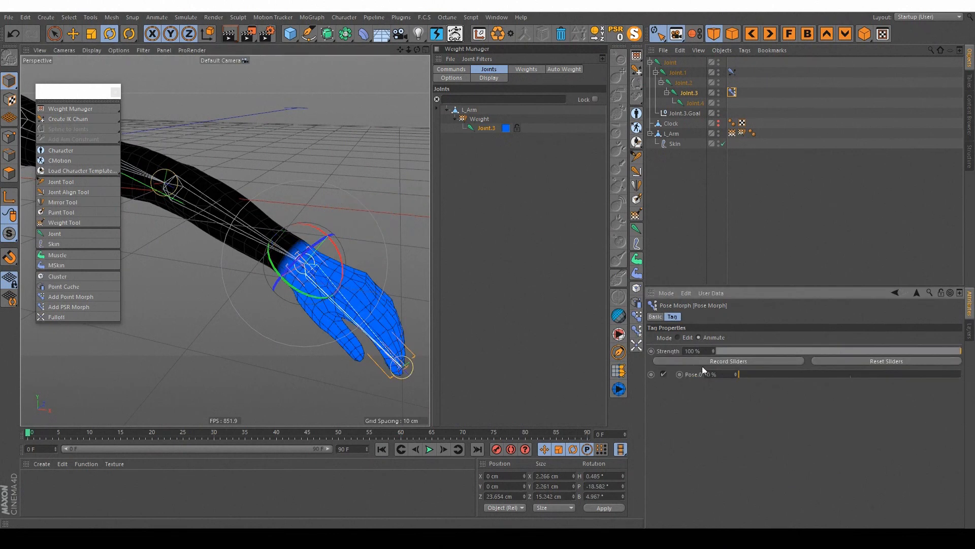
drag(752, 375, 732, 384)
alt+right_drag(356, 277, 224, 239)
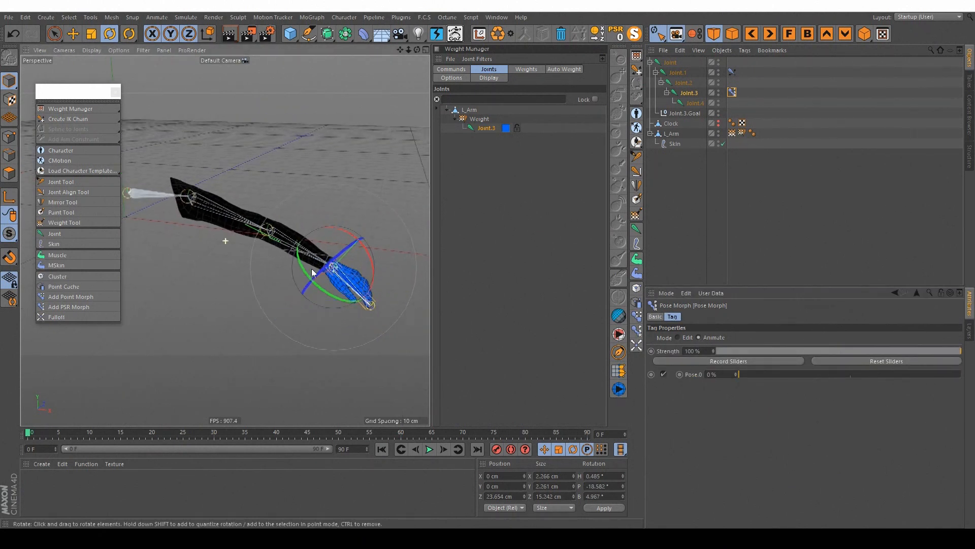
alt+middle_drag(224, 240, 244, 218)
Step: Collapse the Joint hierarchy and make the hidden Clock object visible on the wrist
click(696, 188)
alt+middle_drag(342, 235, 313, 234)
alt+drag(314, 234, 366, 209)
click(651, 62)
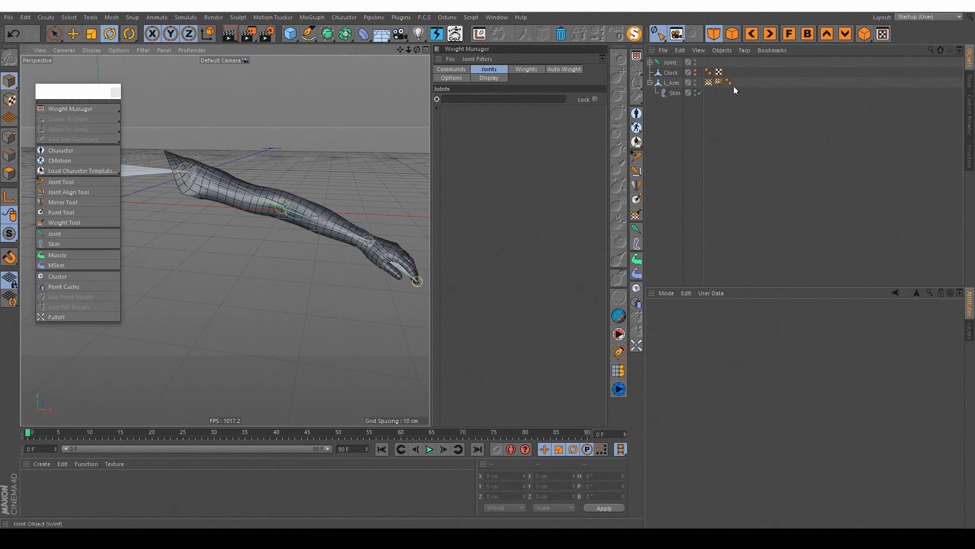
click(695, 73)
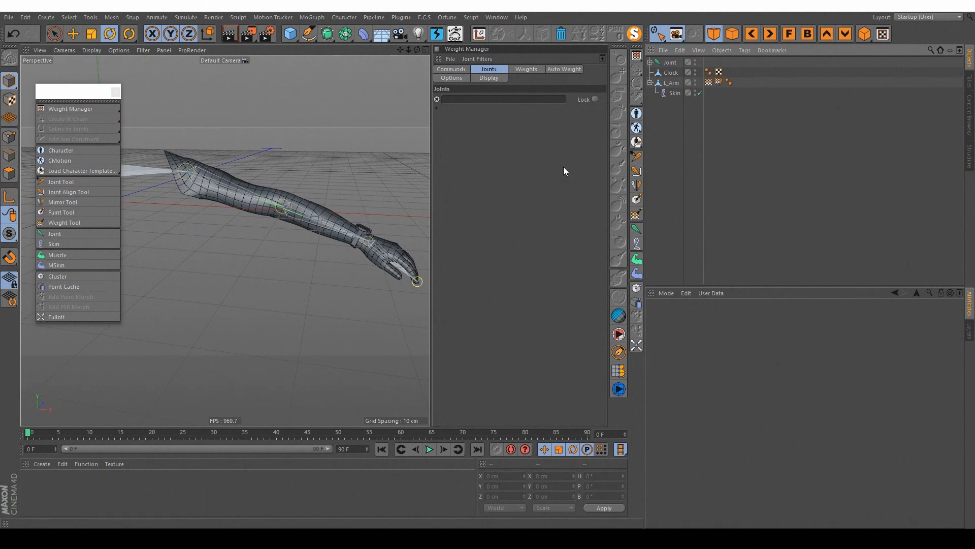
alt+drag(366, 209, 325, 226)
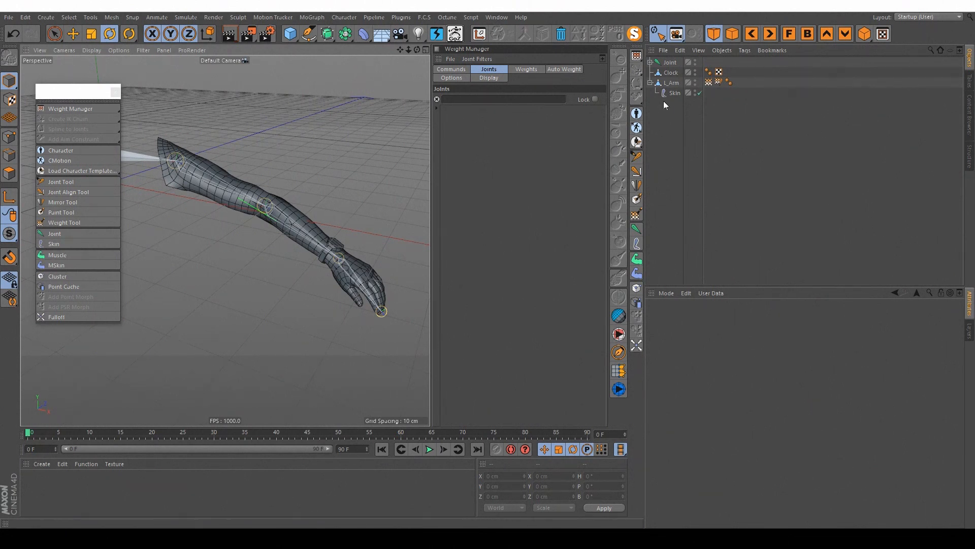
Step: Examine how the Clock object sits around the wrist of L_Arm from several angles
click(672, 72)
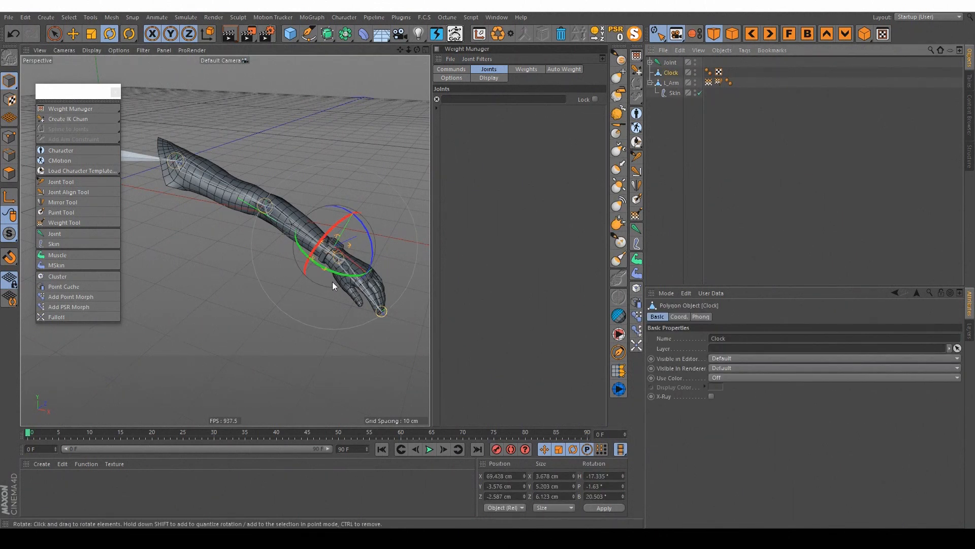
alt+drag(332, 281, 293, 258)
alt+right_drag(294, 258, 370, 257)
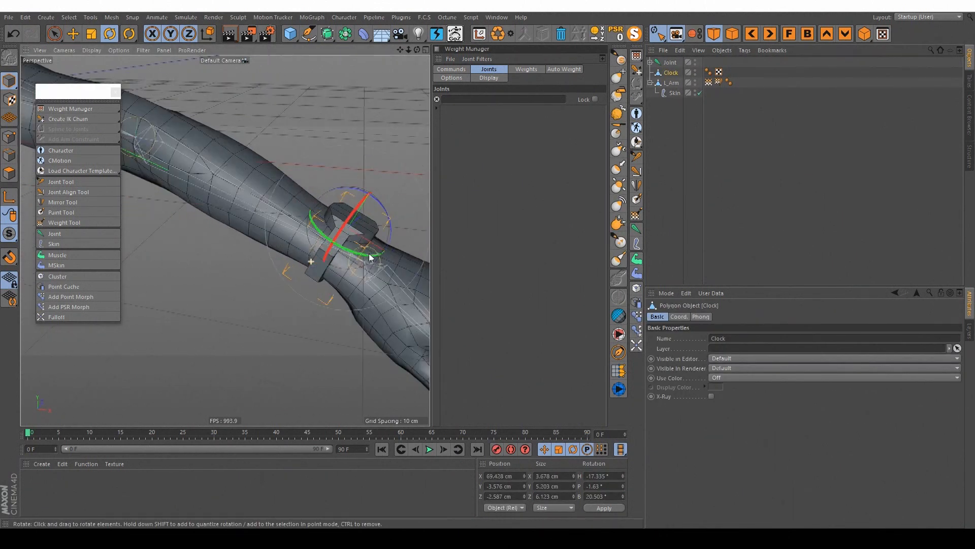
alt+middle_drag(370, 257, 294, 235)
mouse_move(295, 235)
alt+mouse_down()
mouse_move(272, 254)
mouse_move(290, 248)
alt+mouse_up()
alt+right_drag(290, 248, 270, 241)
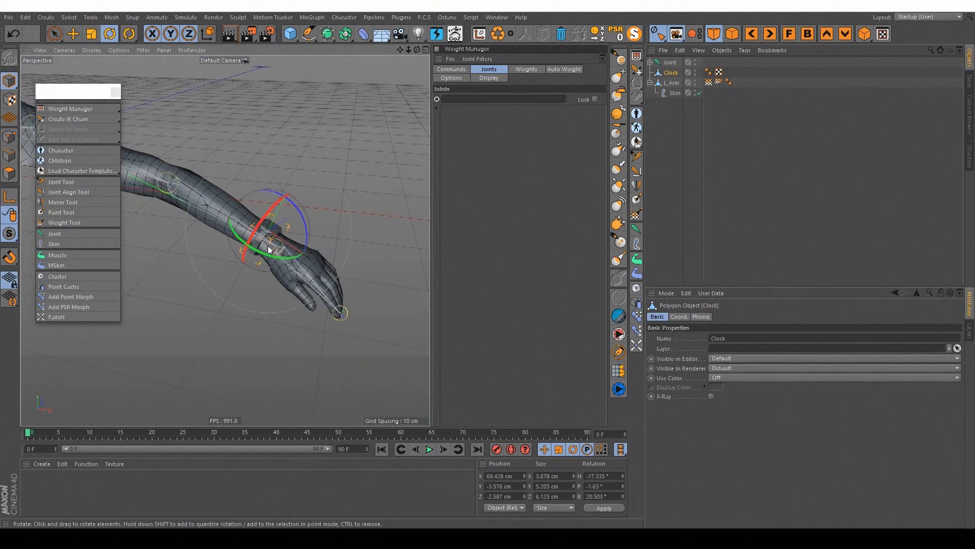
alt+middle_drag(269, 241, 277, 248)
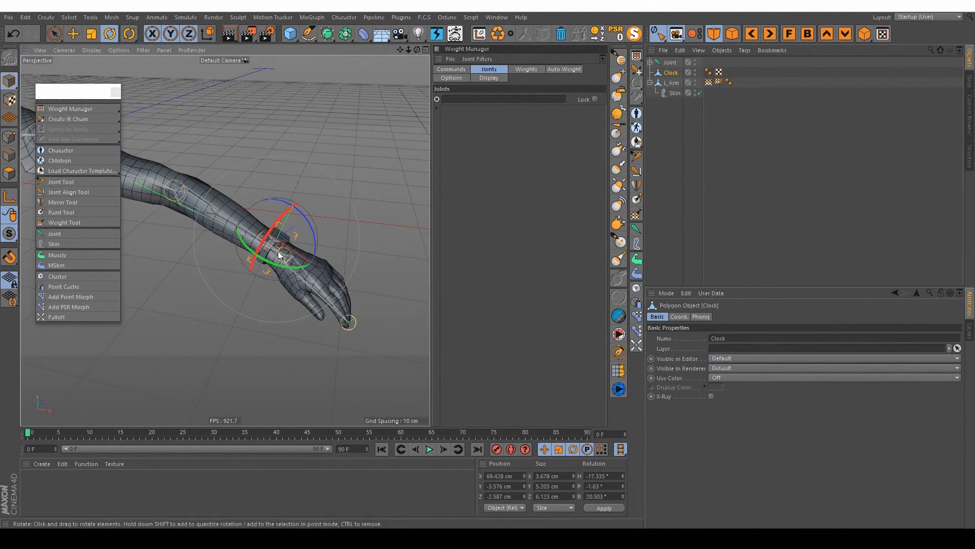
alt+right_drag(266, 258, 307, 238)
alt+drag(308, 237, 250, 223)
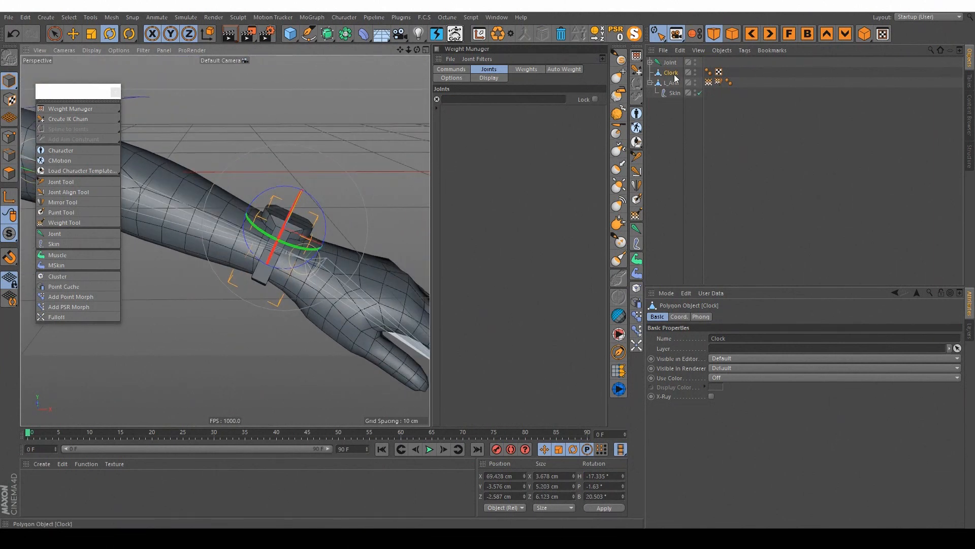
alt+drag(309, 230, 322, 219)
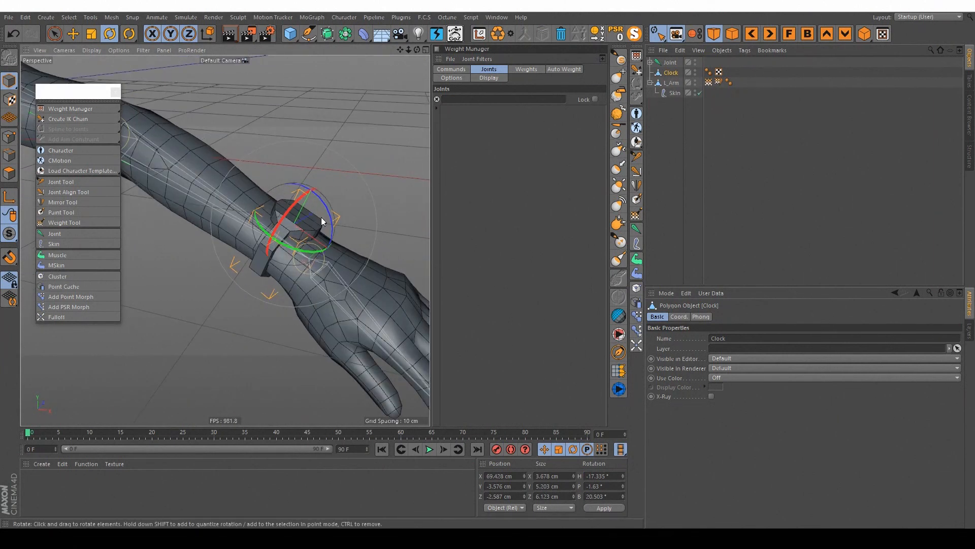
Step: Inspect Joint.3 and Joint.2 in the joint hierarchy to compare their influence near the watch, then collapse the hierarchy
click(650, 62)
click(688, 93)
click(683, 82)
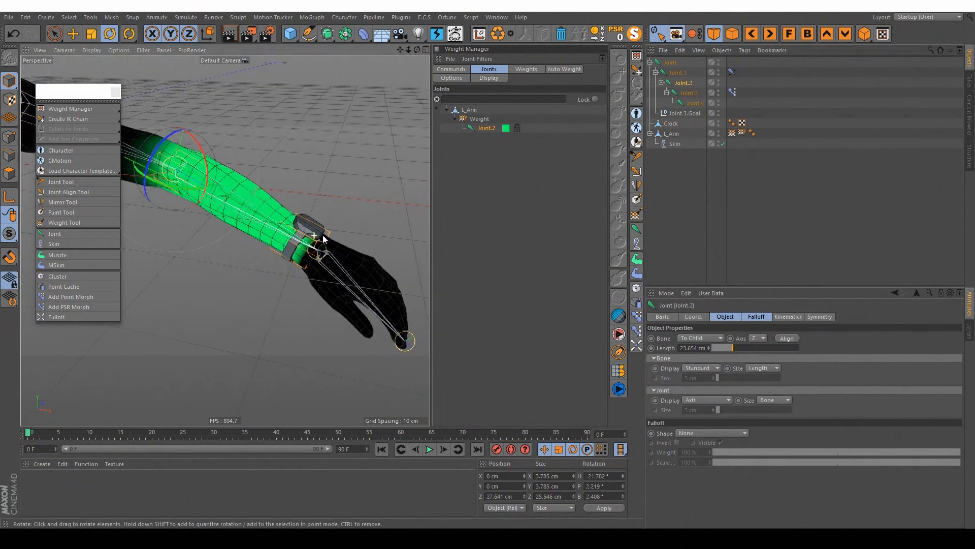
alt+drag(324, 236, 344, 229)
click(671, 62)
click(744, 116)
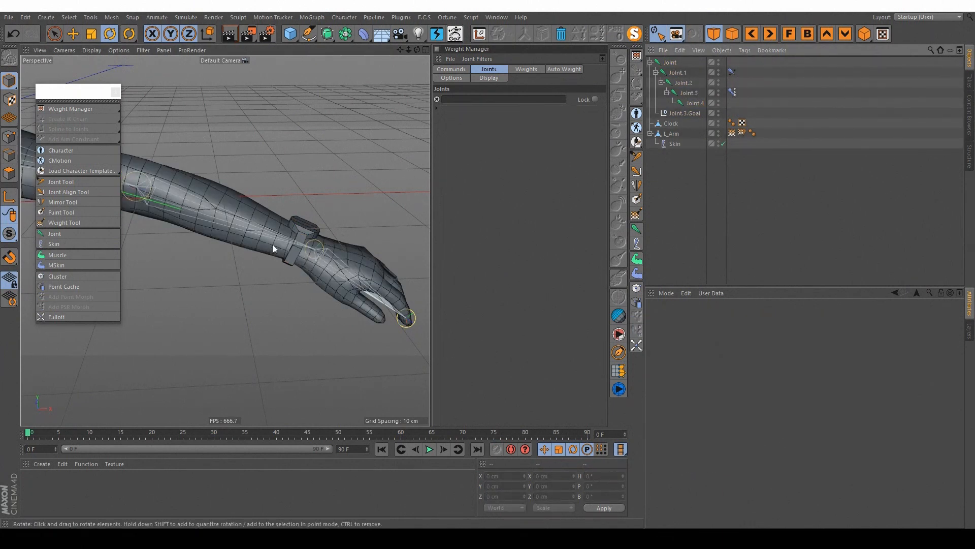
alt+drag(273, 248, 319, 233)
click(650, 62)
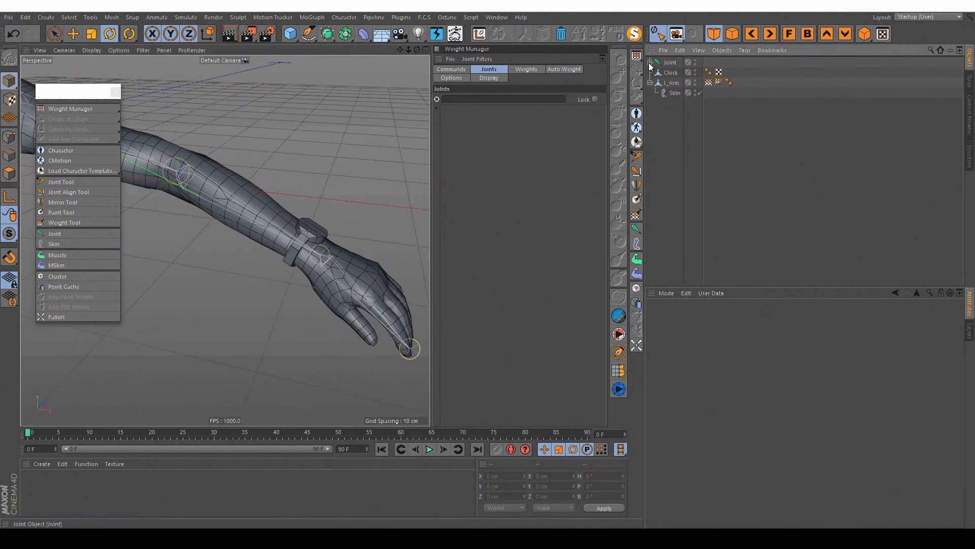
Step: Add a Constraint tag to the Clock object
click(670, 73)
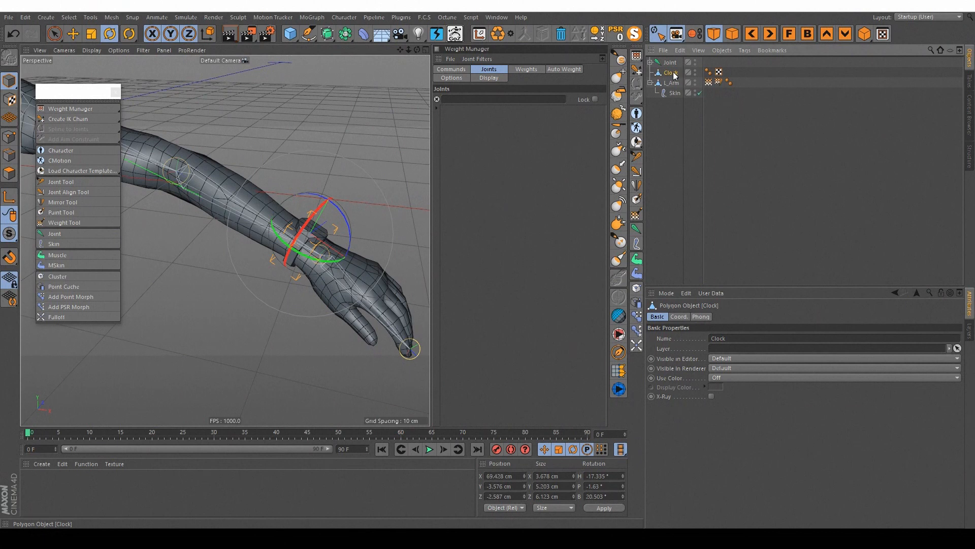
right_click(673, 71)
mouse_move(716, 99)
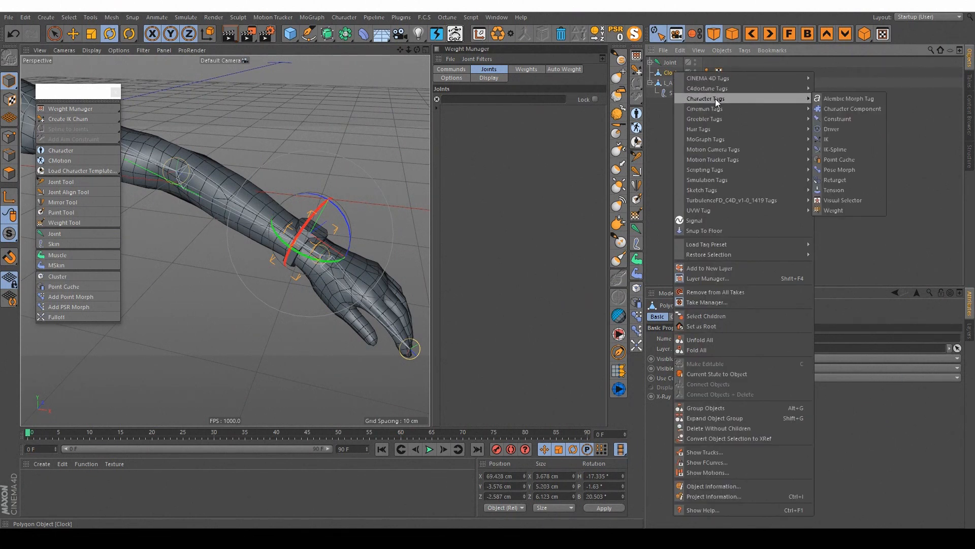
click(829, 120)
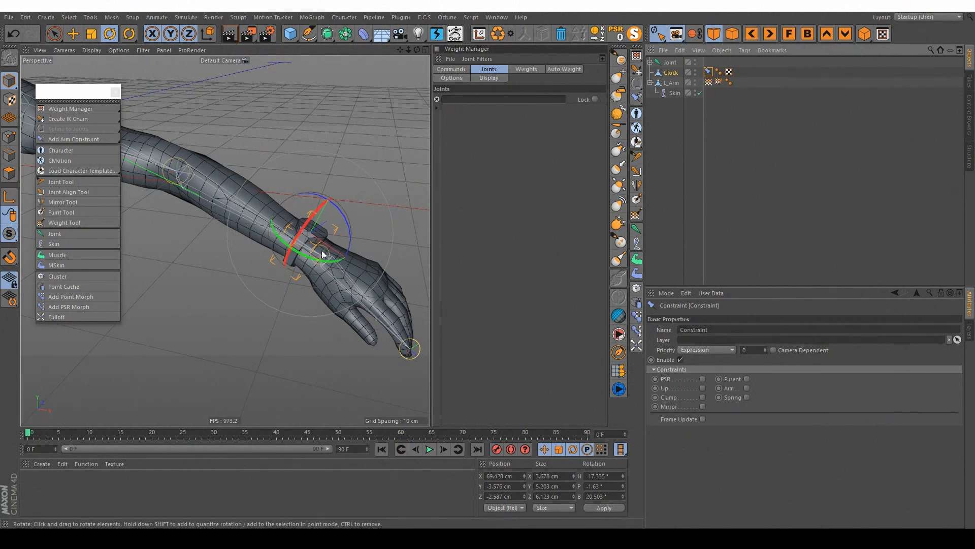
Step: Enable the Parent constraint on the Clock's Constraint tag and assign Joint.2 as its target
click(747, 379)
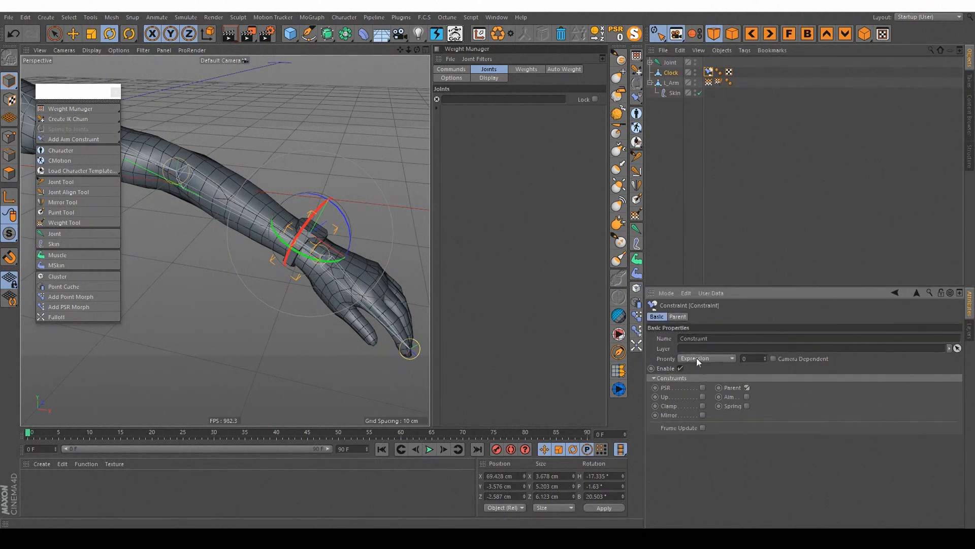
click(677, 317)
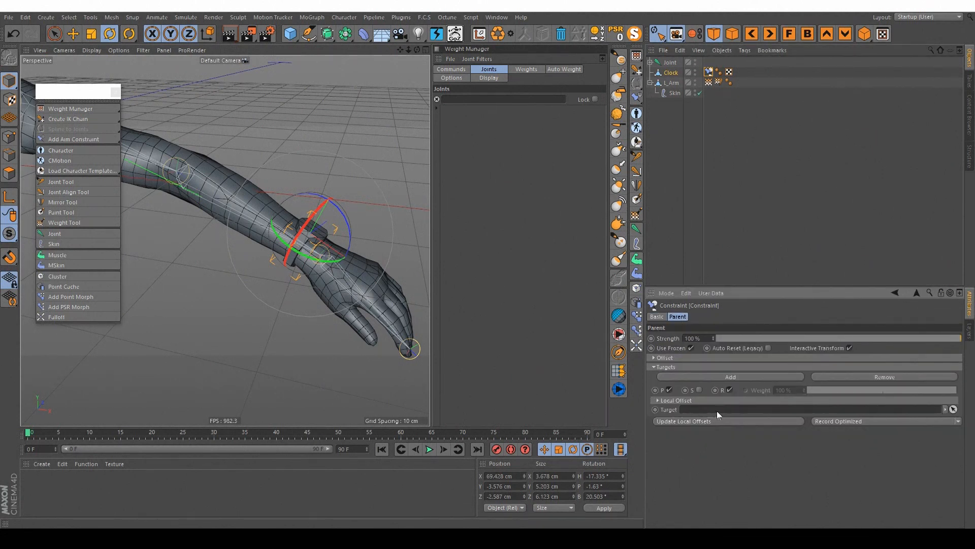
click(651, 63)
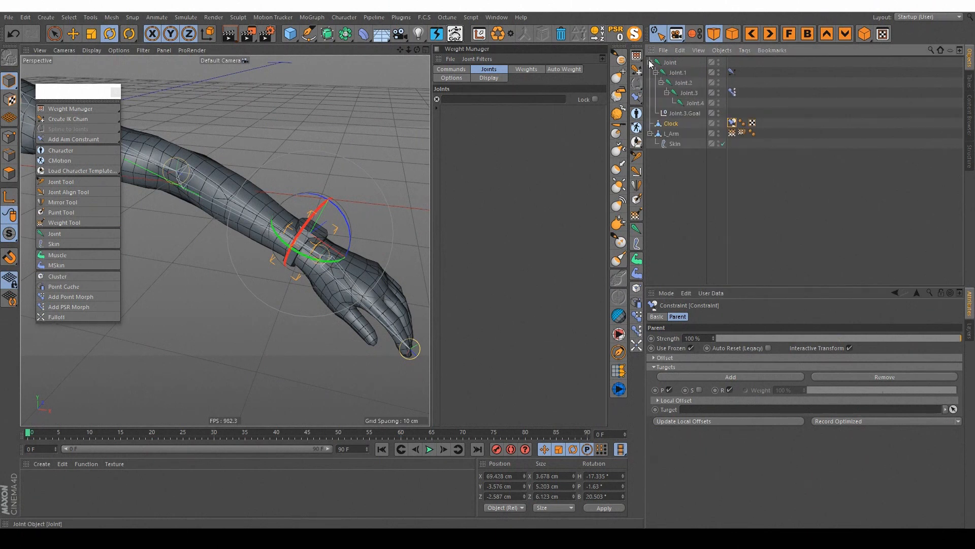
click(684, 83)
click(732, 123)
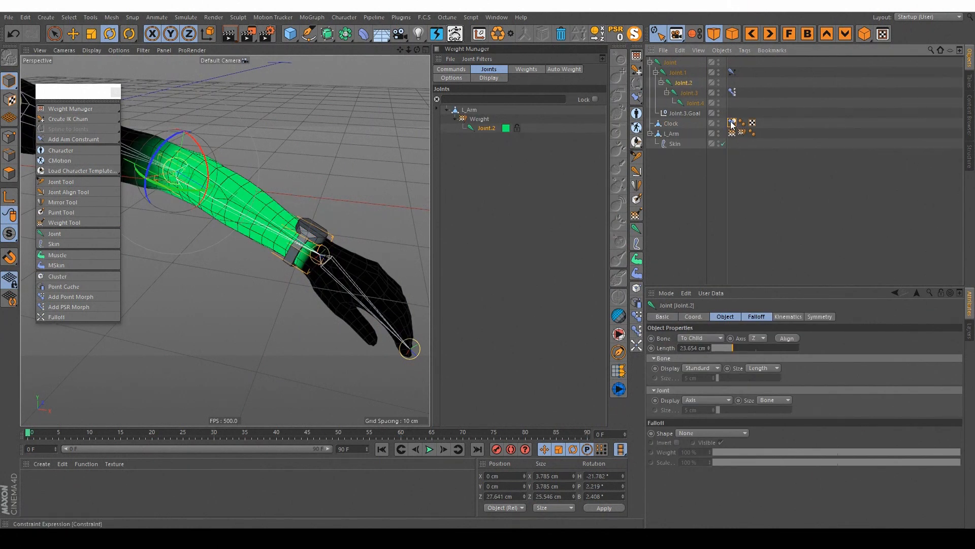
drag(684, 84, 737, 416)
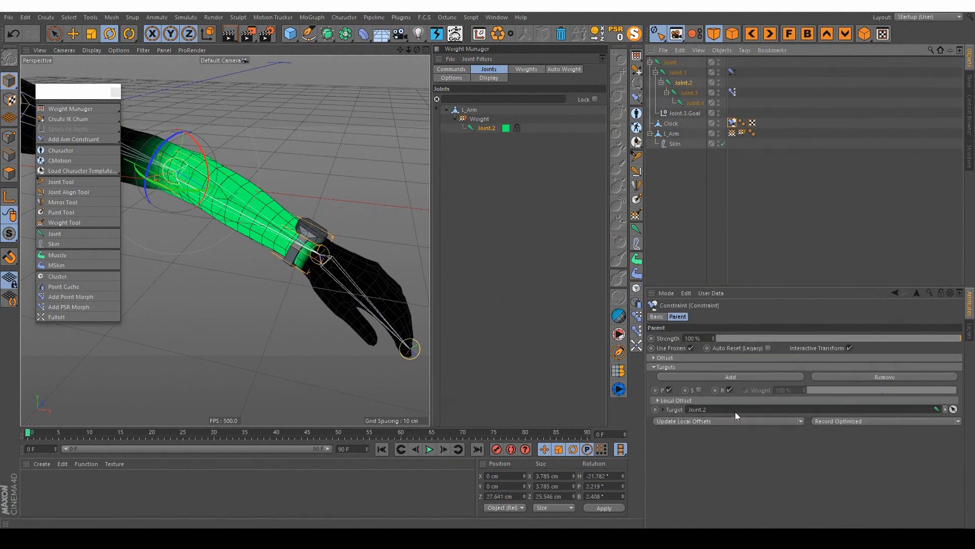
Step: Move Joint.3.Goal around to test how the Clock follows the forearm, and undo the moves
click(842, 201)
click(679, 113)
alt+middle_drag(233, 227, 264, 226)
key(e)
alt+right_drag(340, 230, 319, 223)
drag(319, 222, 365, 249)
key(ctrl+z)
key(ctrl+z)
key(ctrl+z)
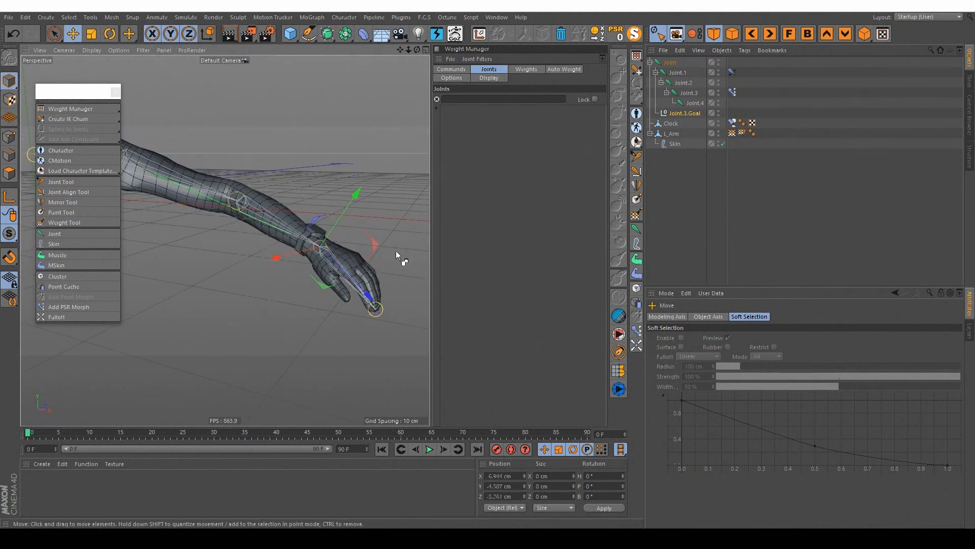
Step: Review the basic properties of the Clock's Parent constraint and delete its Constraint tag
click(733, 122)
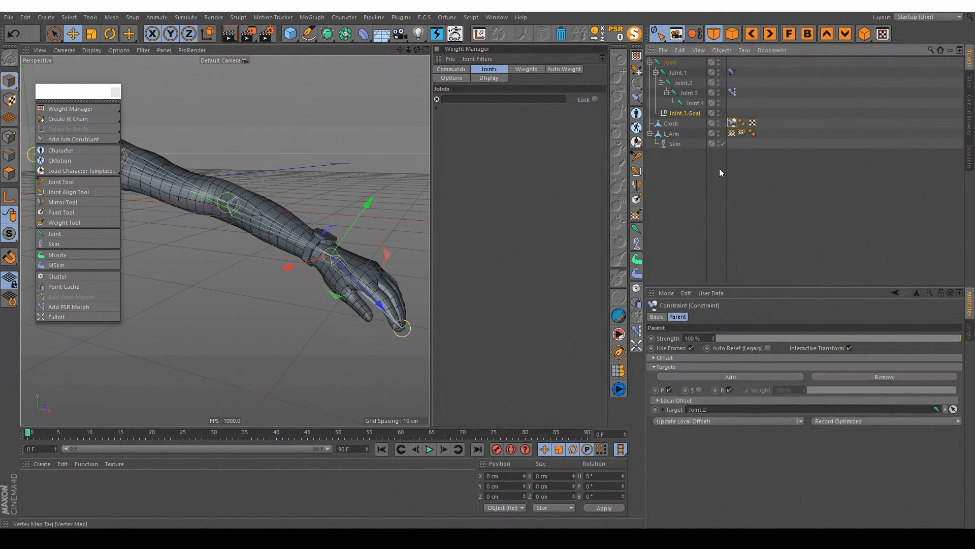
click(656, 316)
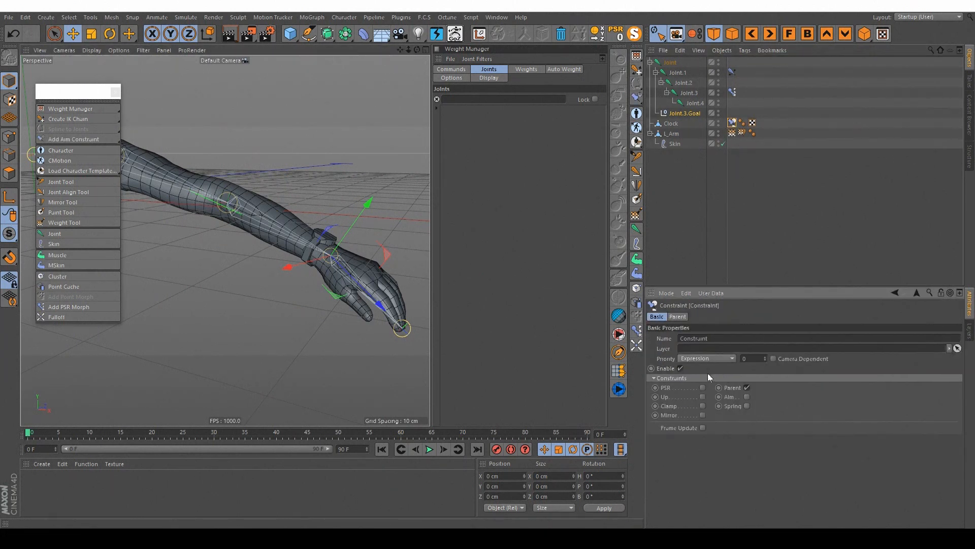
click(743, 224)
click(732, 124)
key(Delete)
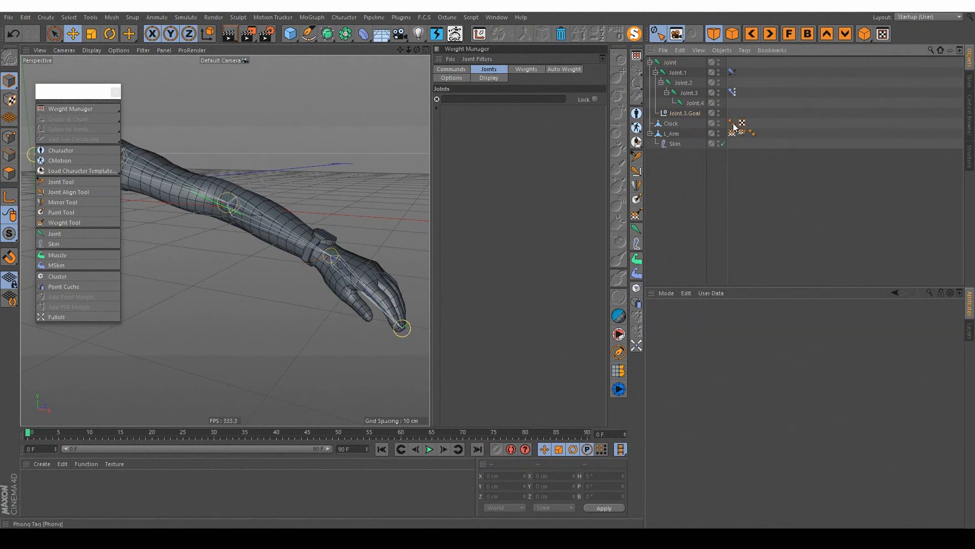
Step: Add a new Constraint tag to Clock with PSR and Maintain Original enabled, targeting Joint.2
click(676, 124)
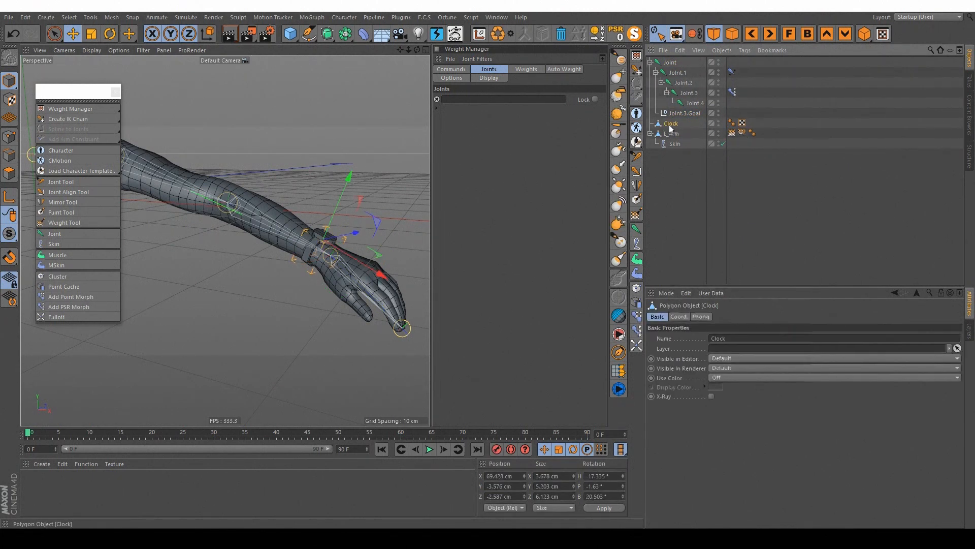
right_click(679, 123)
mouse_move(726, 107)
click(847, 126)
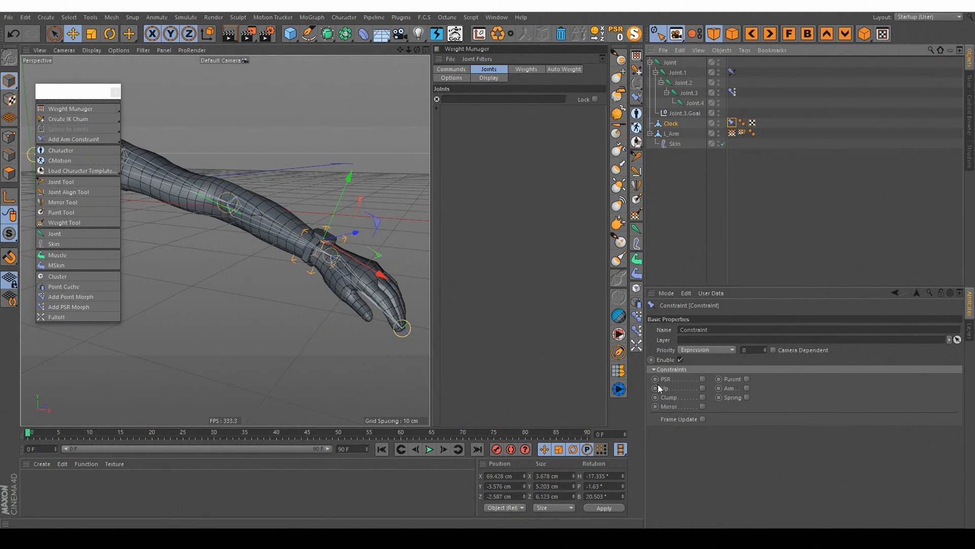
click(702, 379)
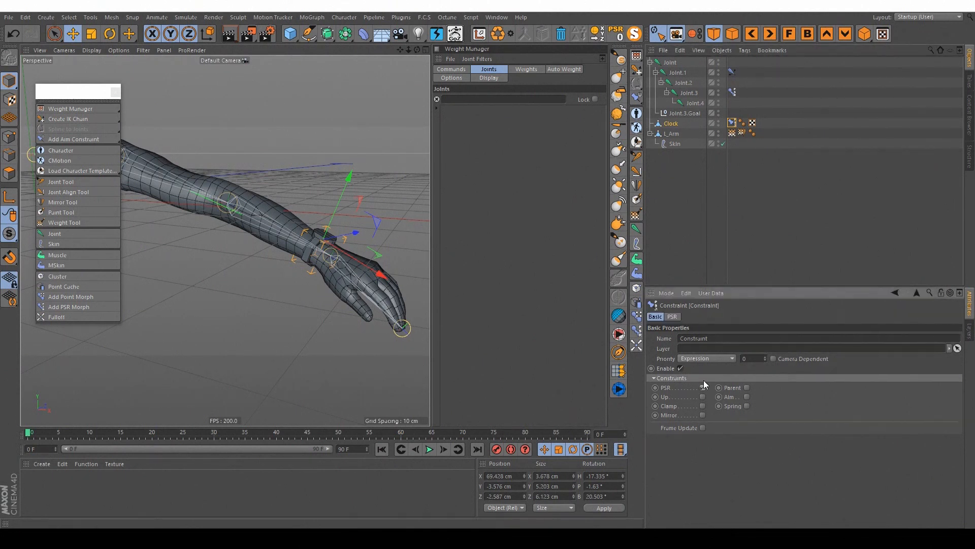
click(673, 316)
click(712, 359)
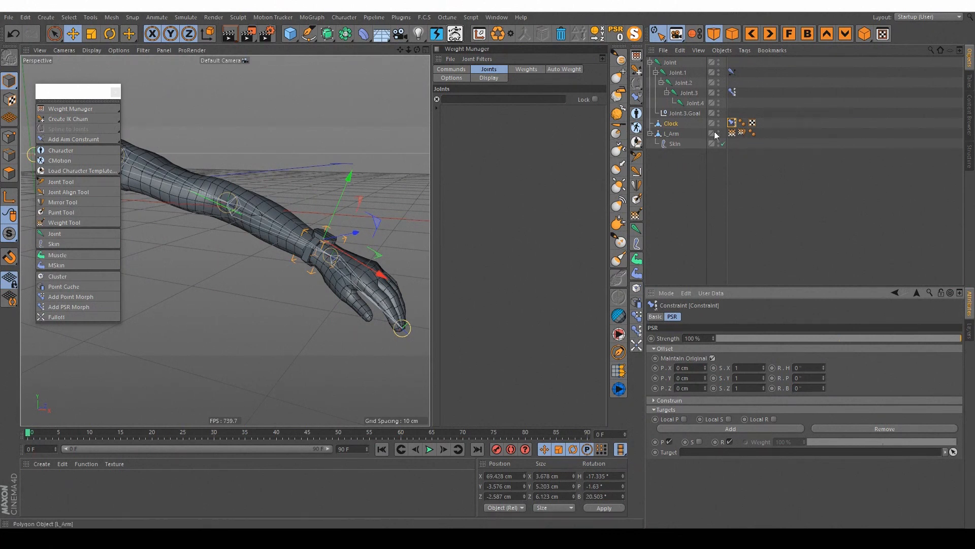
drag(688, 92, 728, 452)
click(851, 202)
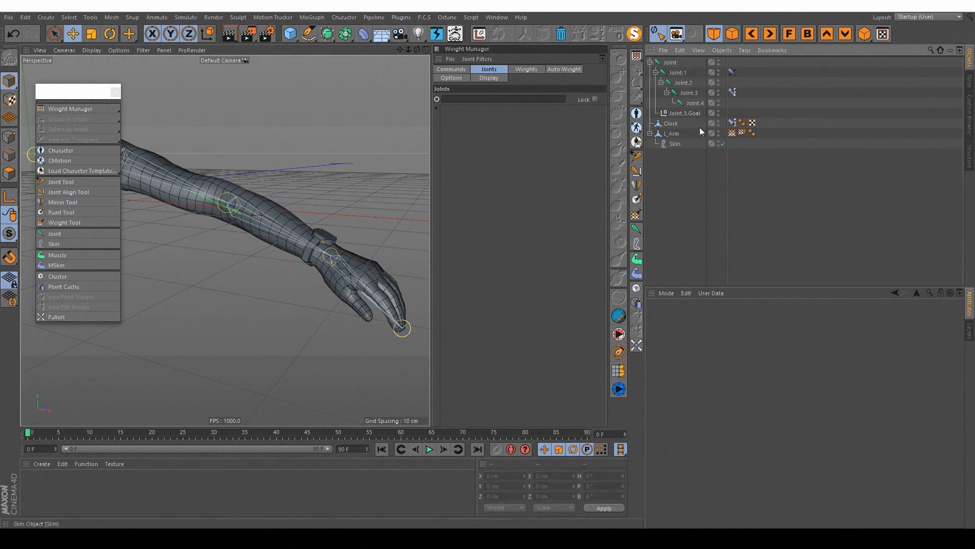
Step: Move Joint.3.Goal in several directions to test the Clock's PSR constraint, and reset the goal's PSR
click(675, 112)
drag(334, 277, 416, 165)
alt+drag(367, 185, 336, 224)
alt+drag(335, 224, 262, 172)
alt+middle_drag(391, 221, 331, 215)
drag(332, 217, 410, 190)
alt+drag(292, 178, 272, 225)
drag(245, 187, 288, 332)
click(614, 29)
Step: Delete the Clock's PSR Constraint tag and add a fresh Constraint tag to the Clock
alt+drag(359, 215, 342, 217)
alt+middle_drag(350, 320, 318, 283)
scroll(318, 283, up, 2)
click(733, 123)
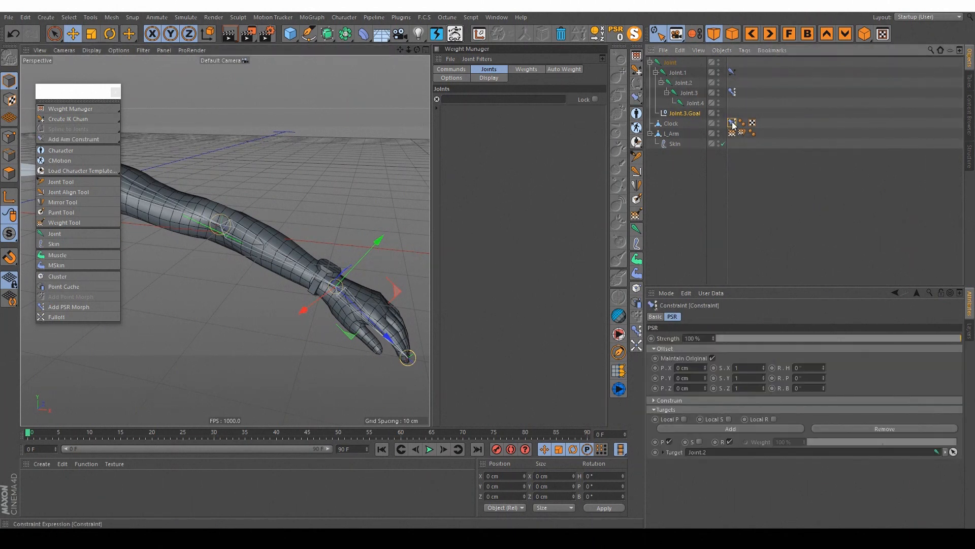
key(Delete)
right_click(671, 123)
mouse_move(716, 110)
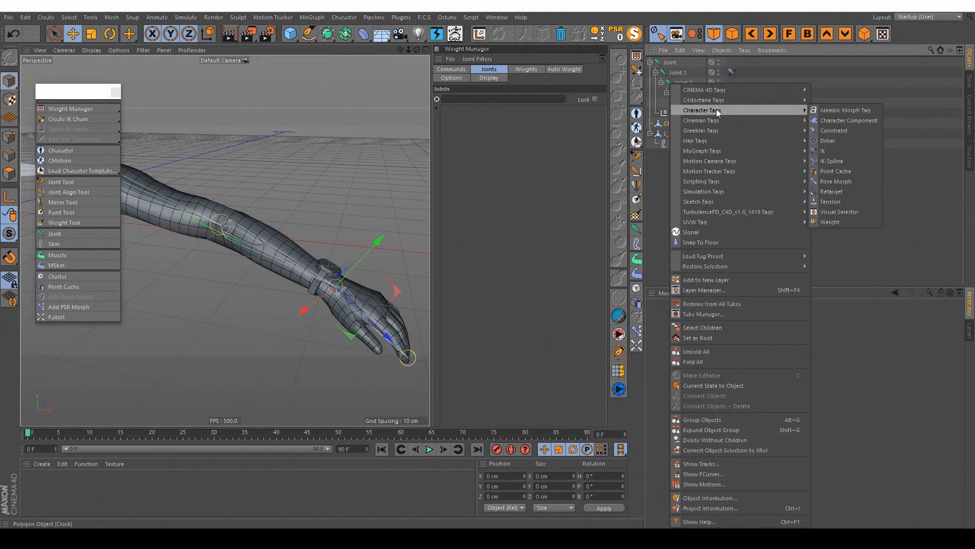
click(833, 130)
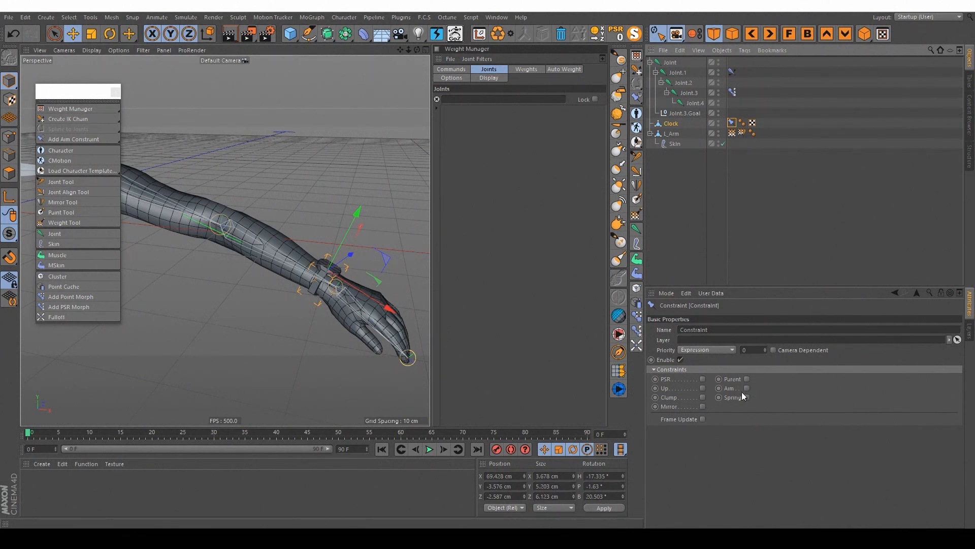
Step: Request help for the Clamp constraint option and delete the Clock's unused Constraint tag
alt+drag(354, 294, 280, 277)
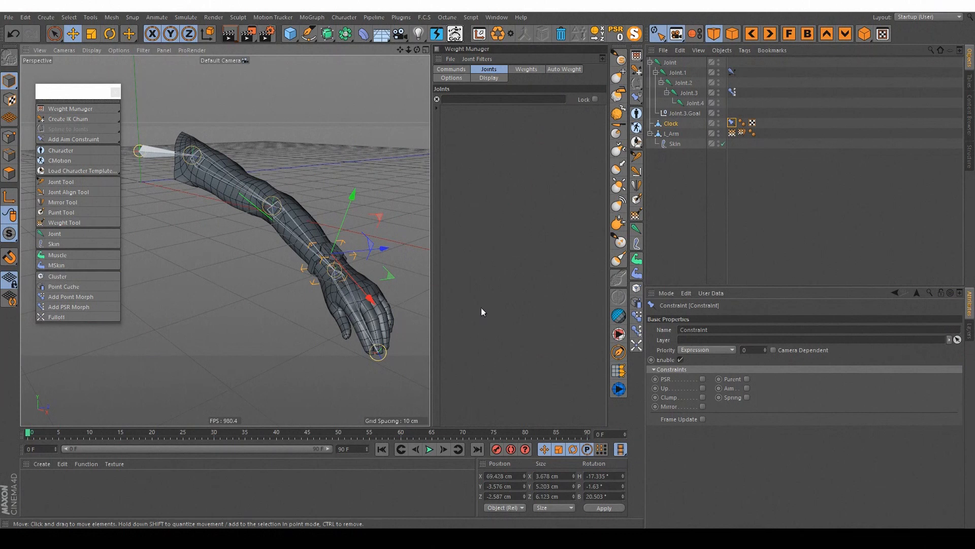
right_click(666, 397)
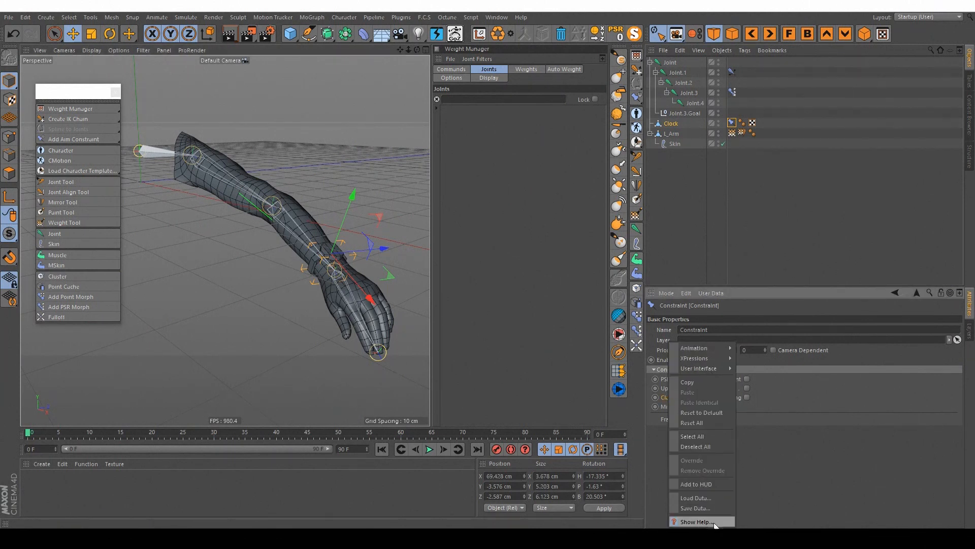
click(714, 521)
alt+drag(337, 263, 312, 266)
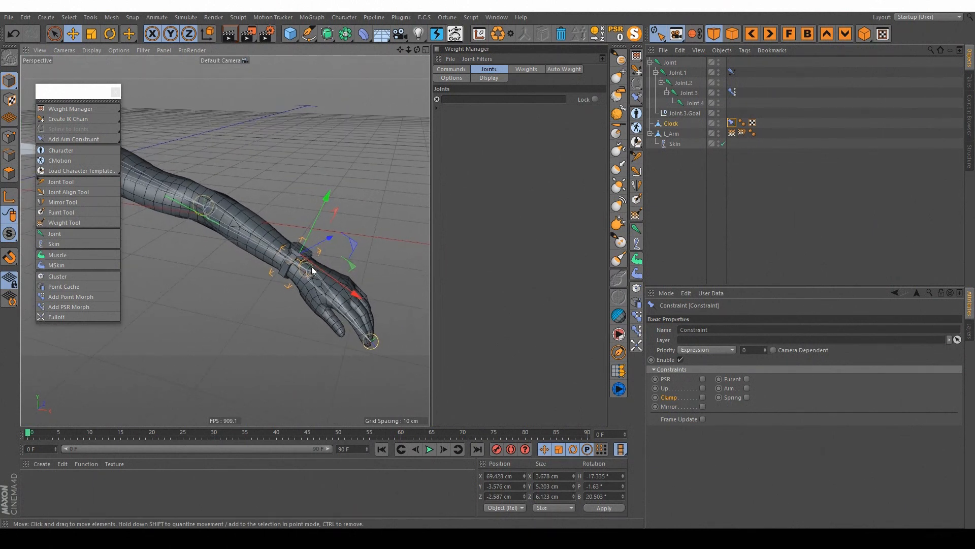
key(Delete)
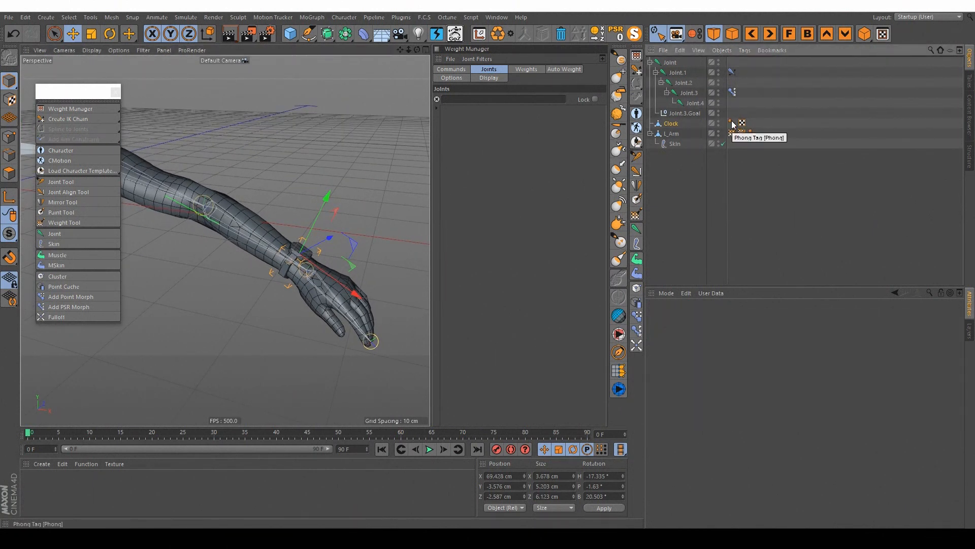
click(772, 190)
alt+drag(285, 200, 301, 186)
click(347, 17)
click(221, 72)
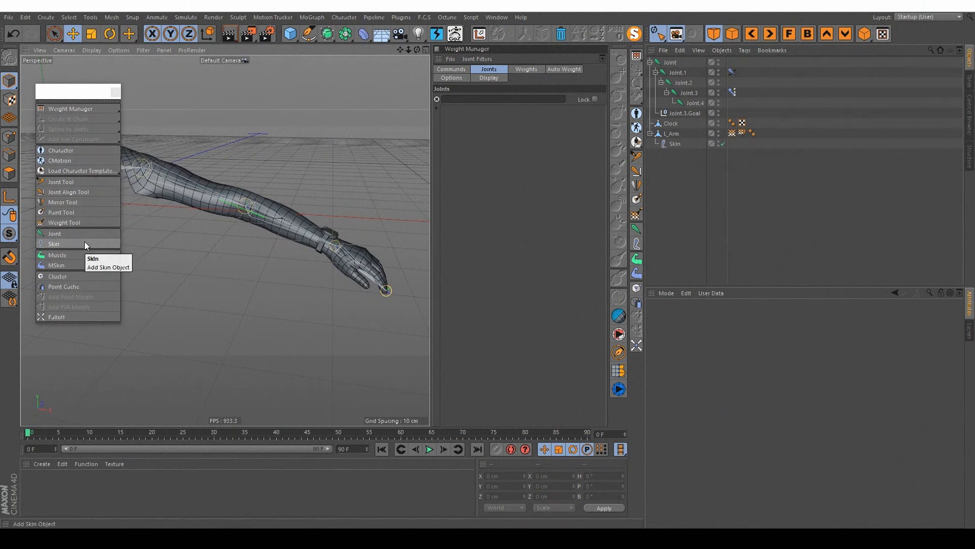
mouse_move(91, 110)
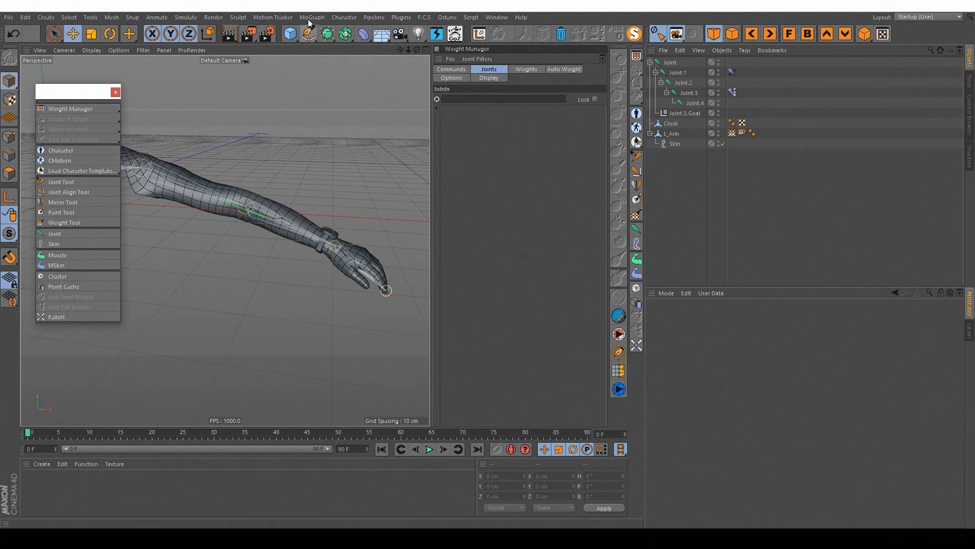
click(344, 17)
mouse_move(362, 52)
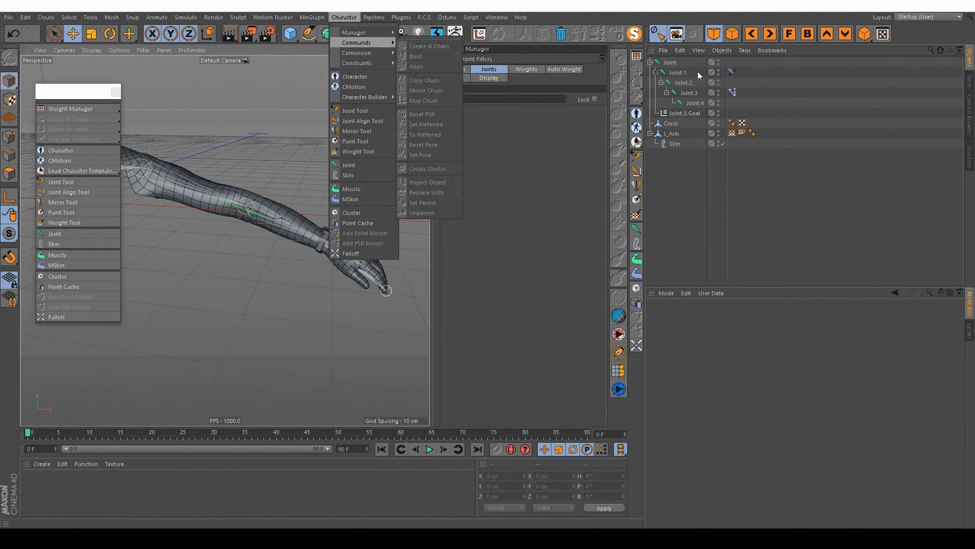
click(741, 72)
click(790, 78)
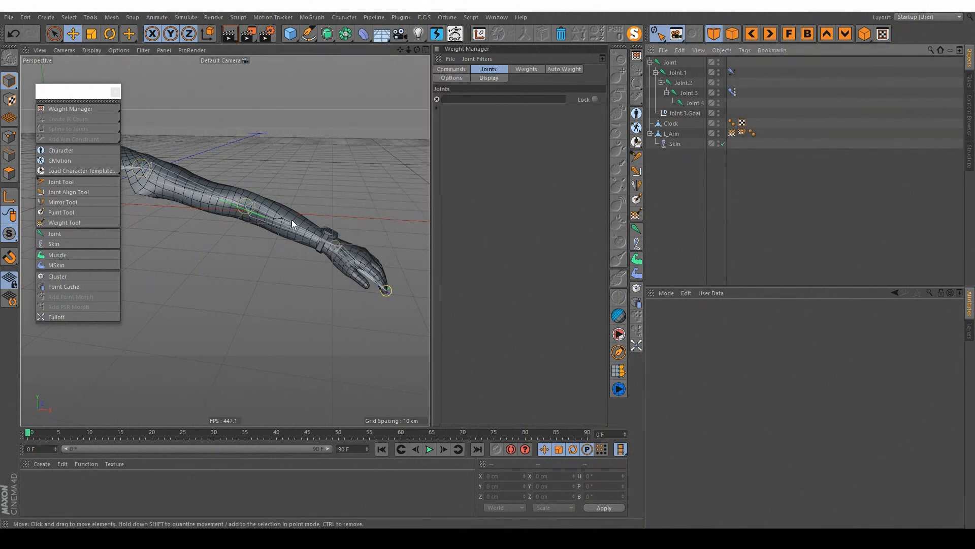
Step: Delete the IK tag on Joint.1, the Pose Morph tag on Joint.3 and the Joint.3.Goal null
scroll(295, 220, down, 3)
click(732, 72)
ctrl+click(732, 92)
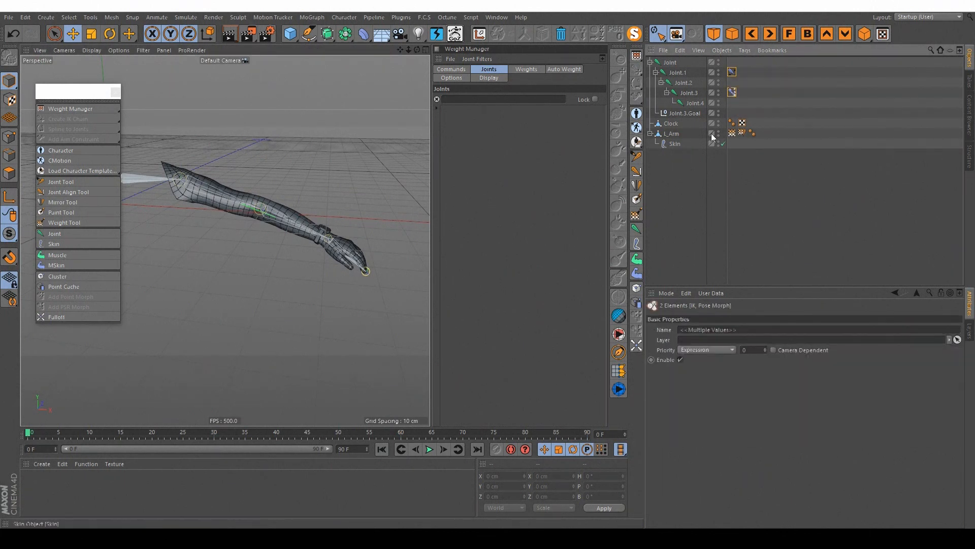
ctrl+click(681, 111)
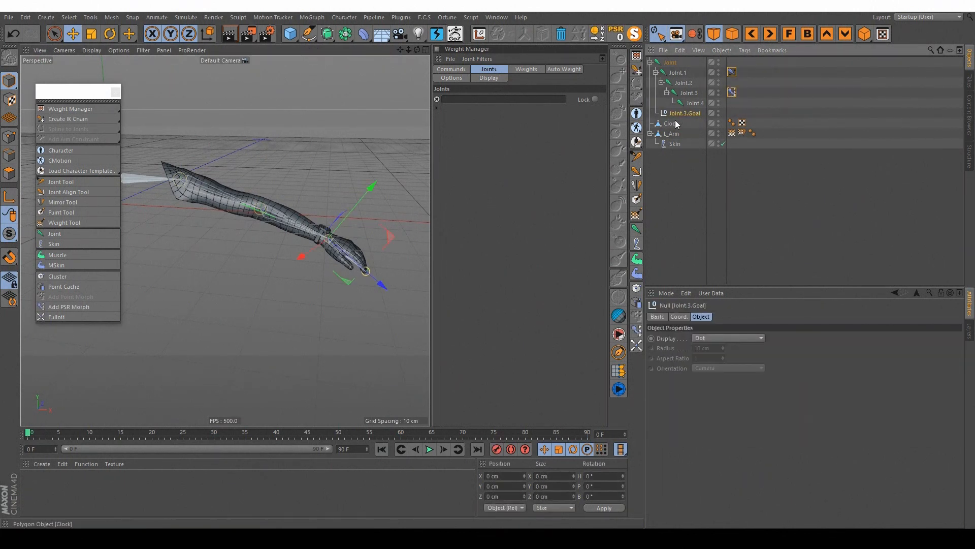
key(Delete)
Step: Create an IK chain from Joint.1 to Joint.3
click(678, 73)
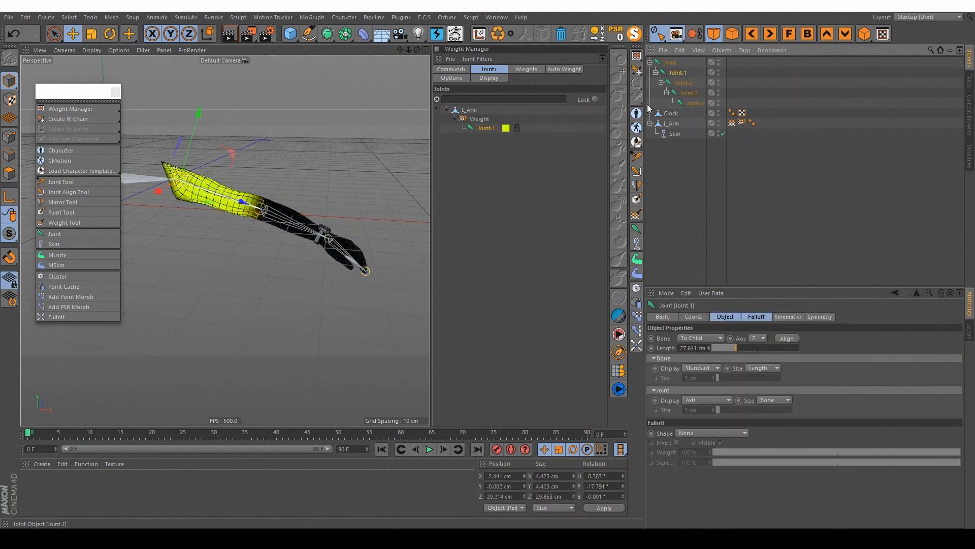
click(712, 78)
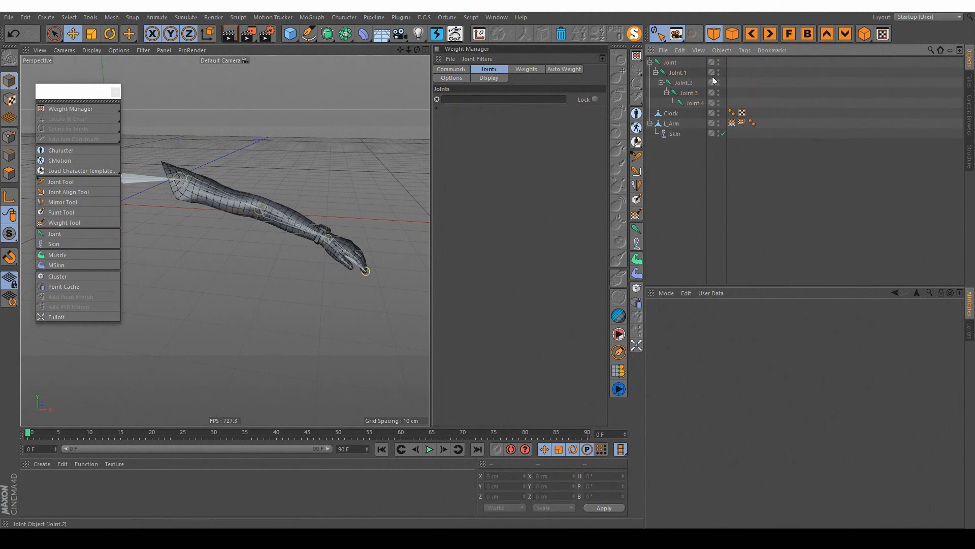
click(677, 72)
ctrl+click(688, 93)
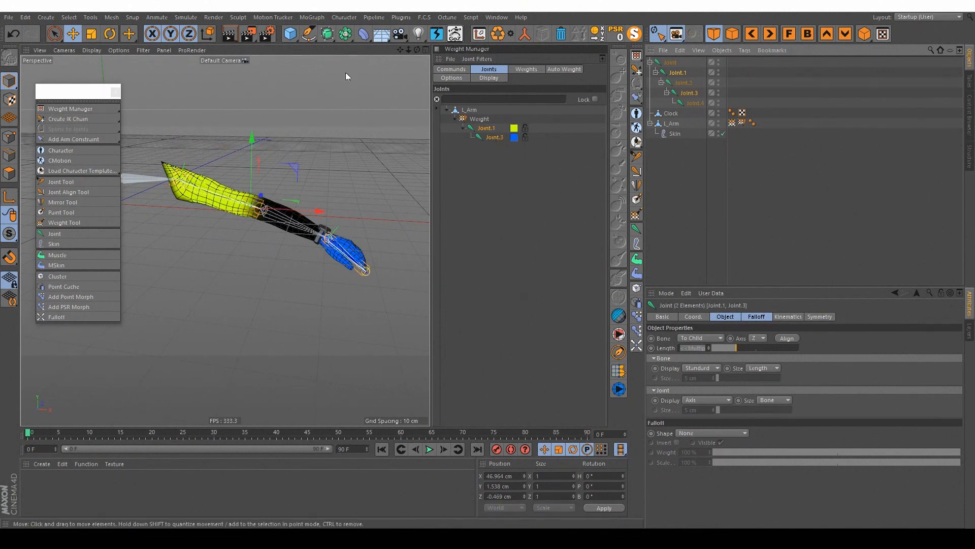
click(344, 16)
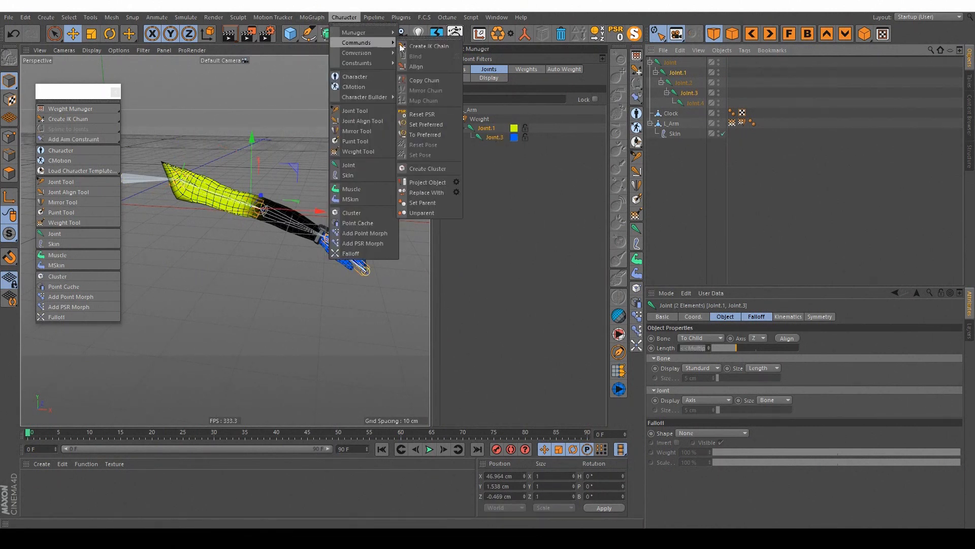
click(420, 45)
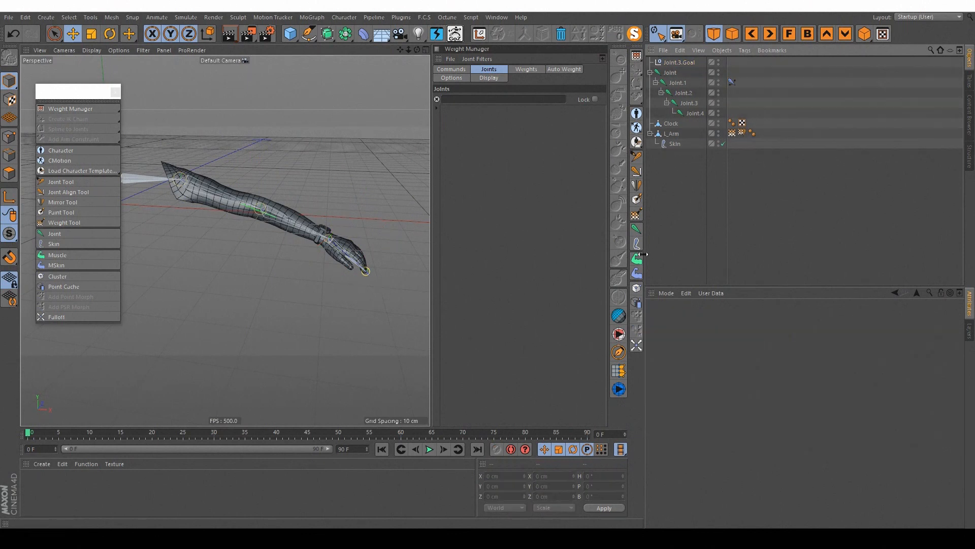
Step: Move the new Joint.3.Goal to test the IK chain, and undo the move
click(679, 62)
drag(367, 220, 333, 191)
key(ctrl+z)
click(344, 16)
mouse_move(366, 44)
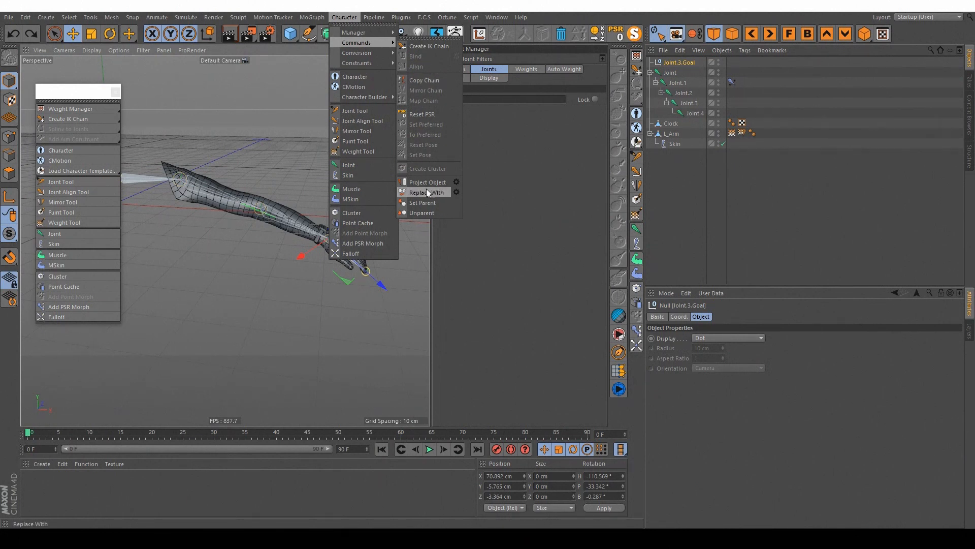
click(456, 195)
click(661, 66)
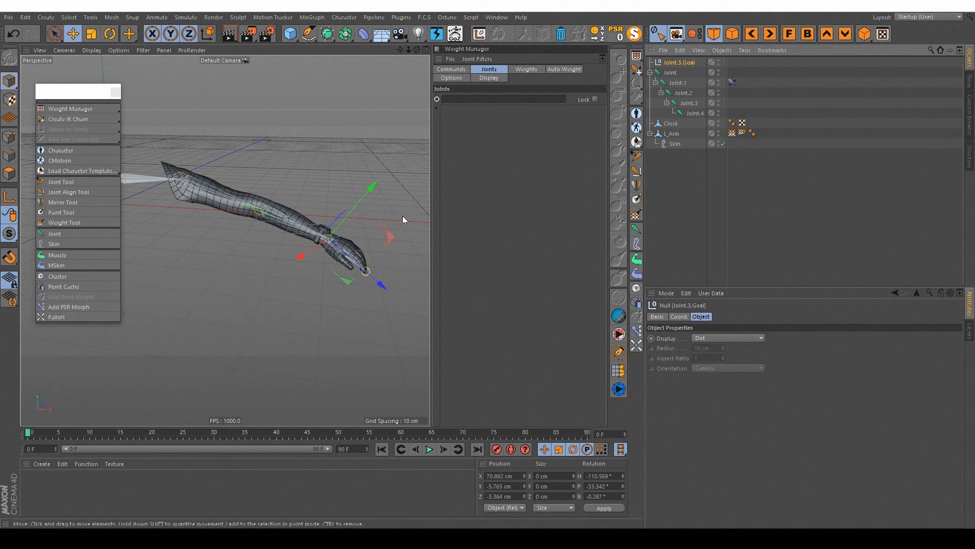
Step: Try moving Joint.3.Goal in the viewport to check how the arm follows, and undo the movement
click(800, 73)
click(672, 64)
alt+drag(381, 224, 286, 261)
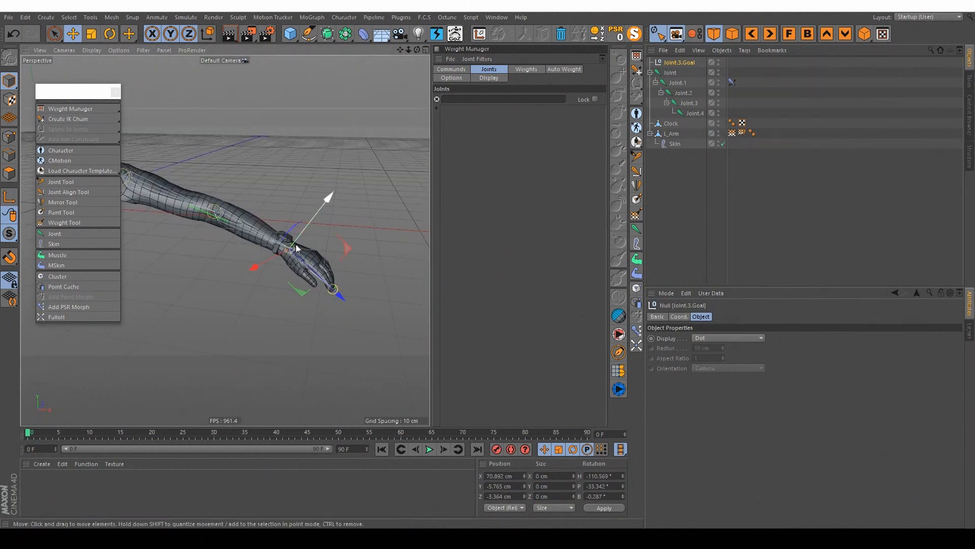
alt+middle_drag(295, 243, 301, 249)
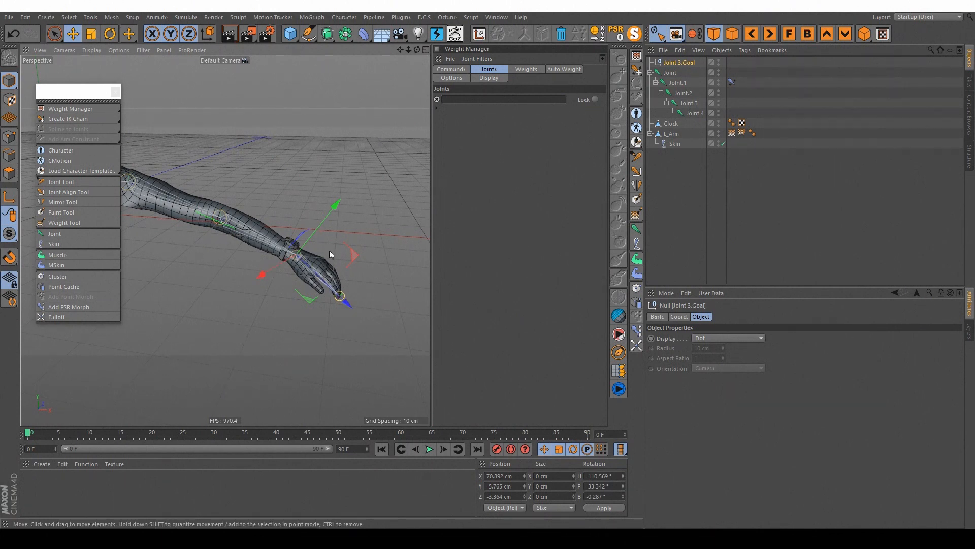
drag(357, 273, 334, 269)
key(ctrl+z)
scroll(306, 263, up, 4)
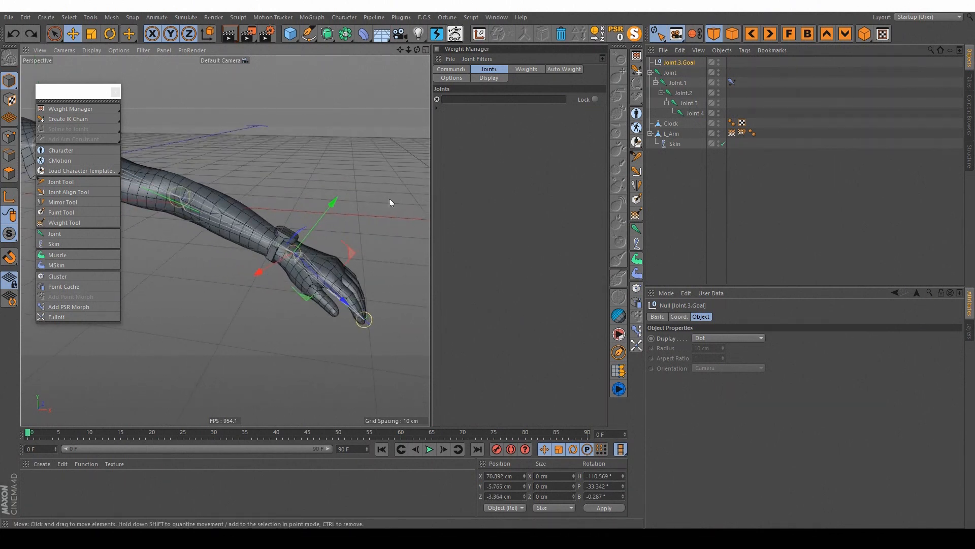
click(389, 199)
Step: Add an n-Side spline to the scene and reduce its radius to 13 cm
click(679, 62)
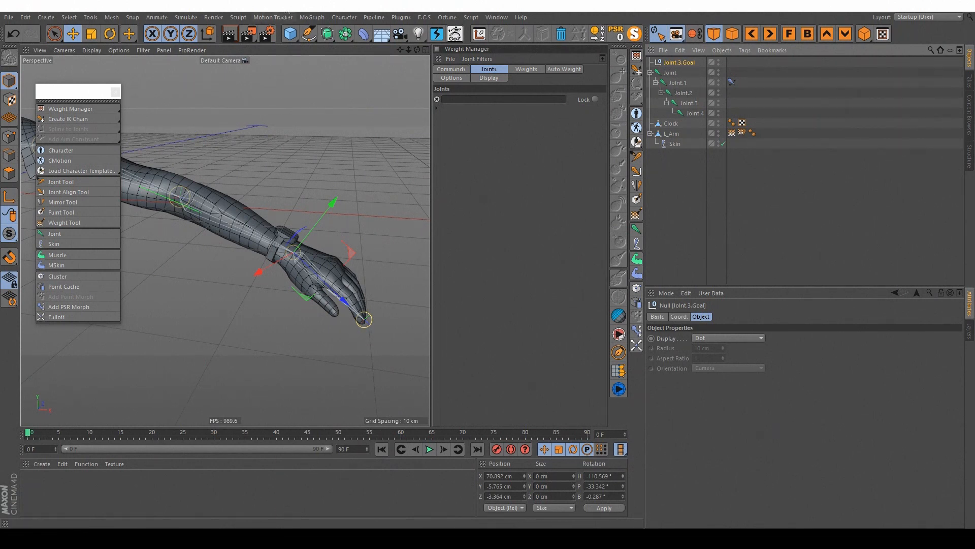
click(308, 34)
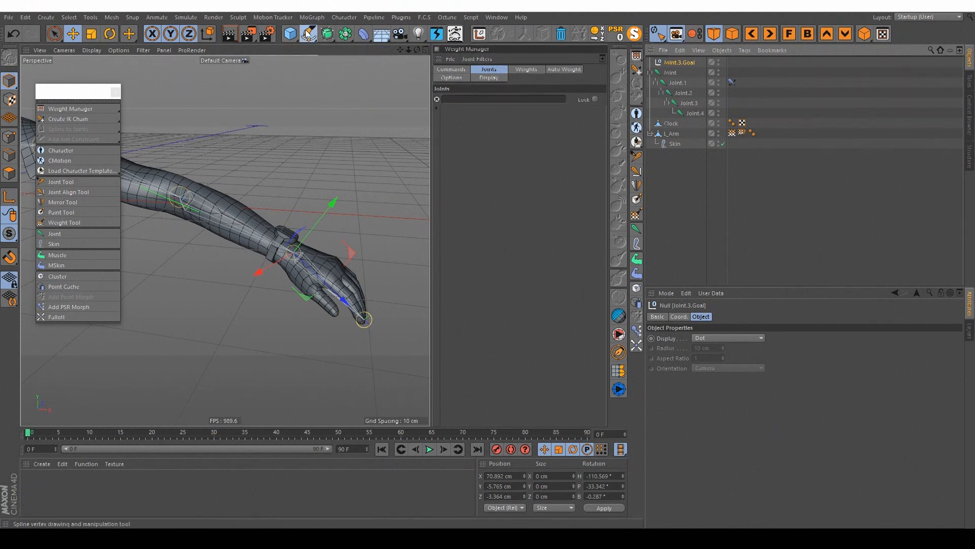
click(415, 106)
alt+right_drag(349, 176, 309, 192)
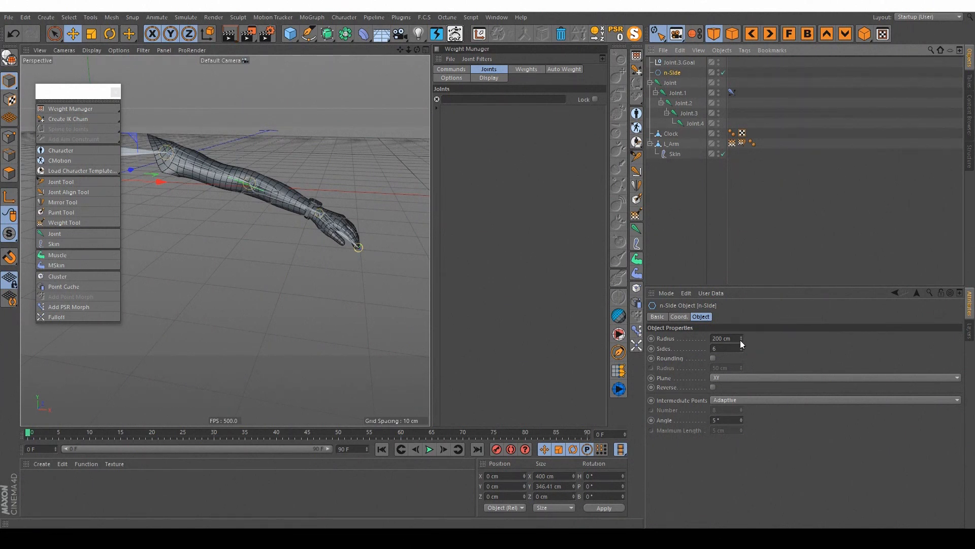
drag(741, 339, 702, 338)
alt+middle_drag(207, 151, 277, 178)
alt+right_drag(277, 178, 238, 187)
drag(741, 339, 695, 339)
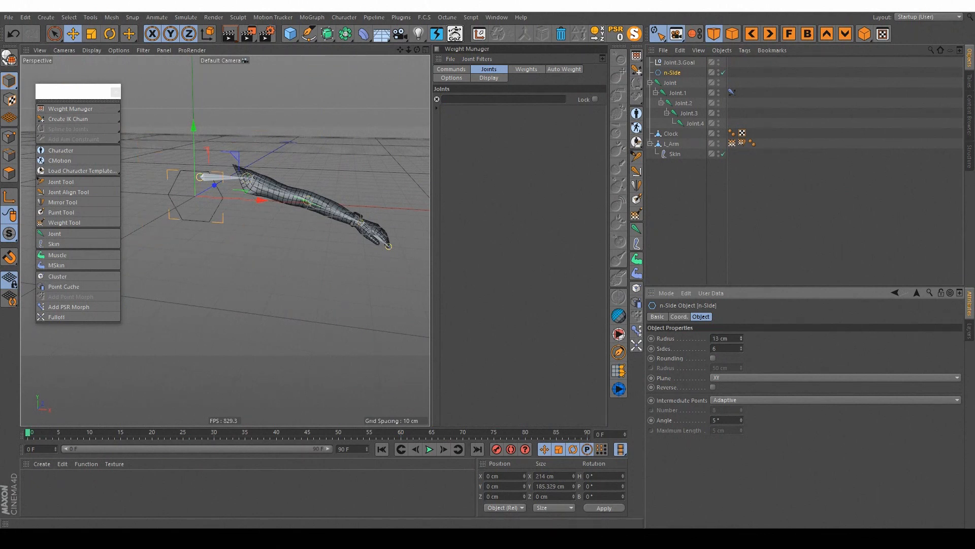
Step: Replace the Joint.3.Goal null with the n-Side spline using the Replace With command
click(691, 83)
click(679, 63)
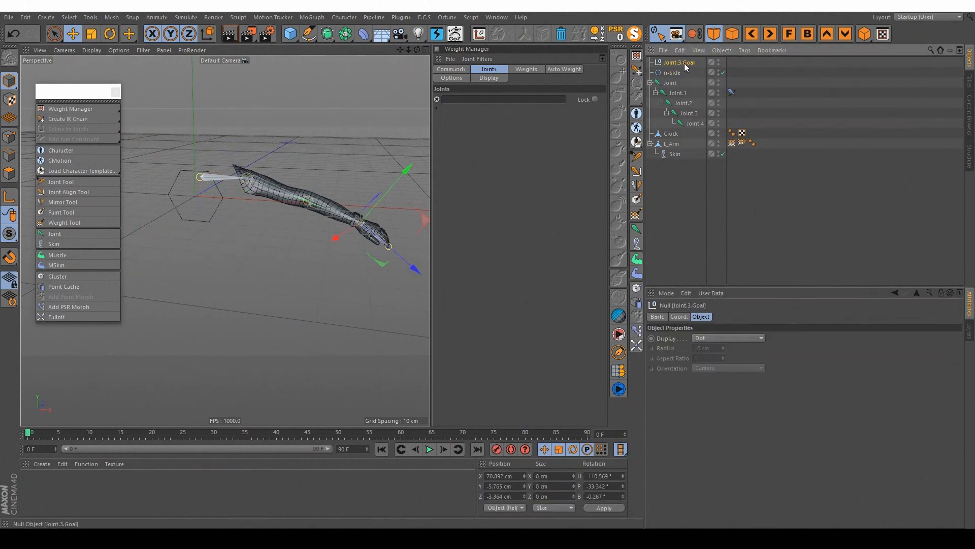
alt+right_drag(355, 217, 373, 217)
alt+drag(374, 217, 339, 210)
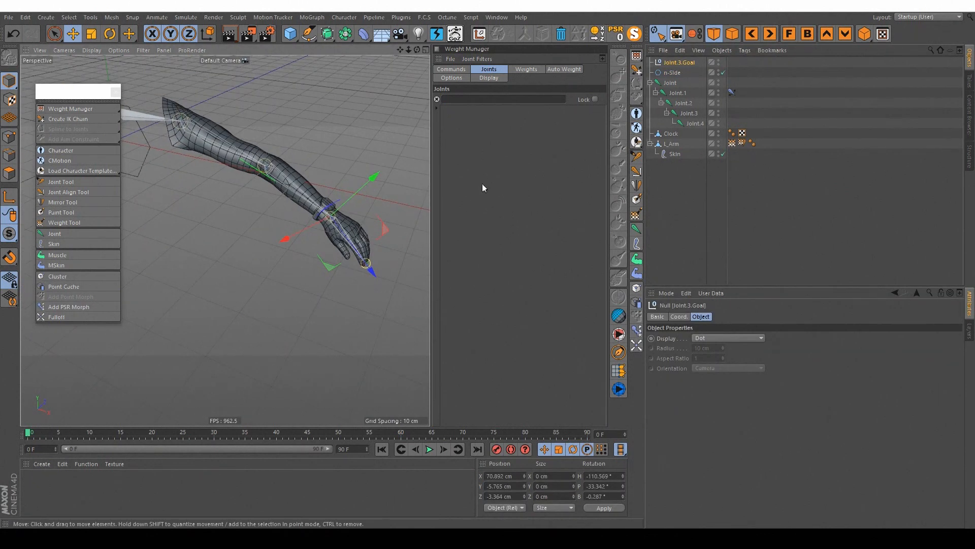
click(351, 18)
mouse_move(386, 43)
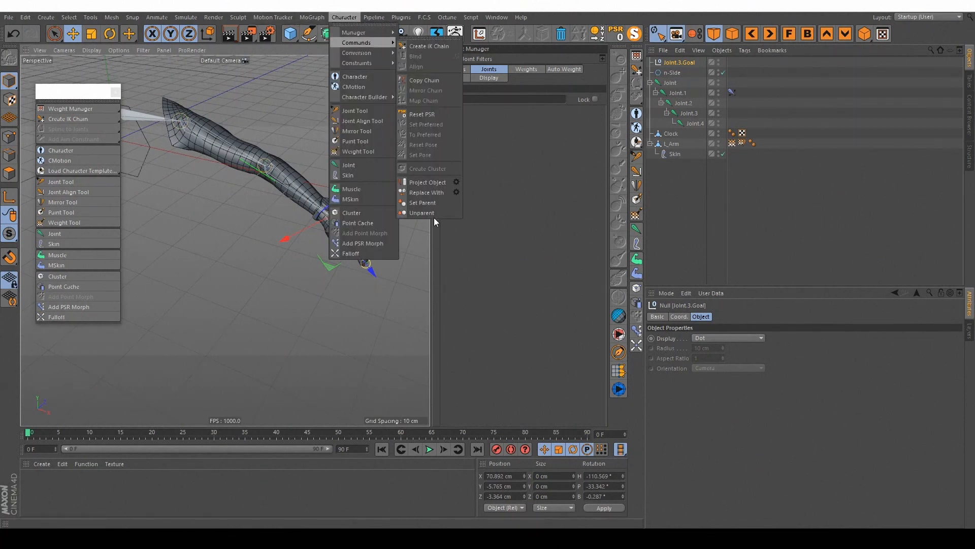
click(426, 192)
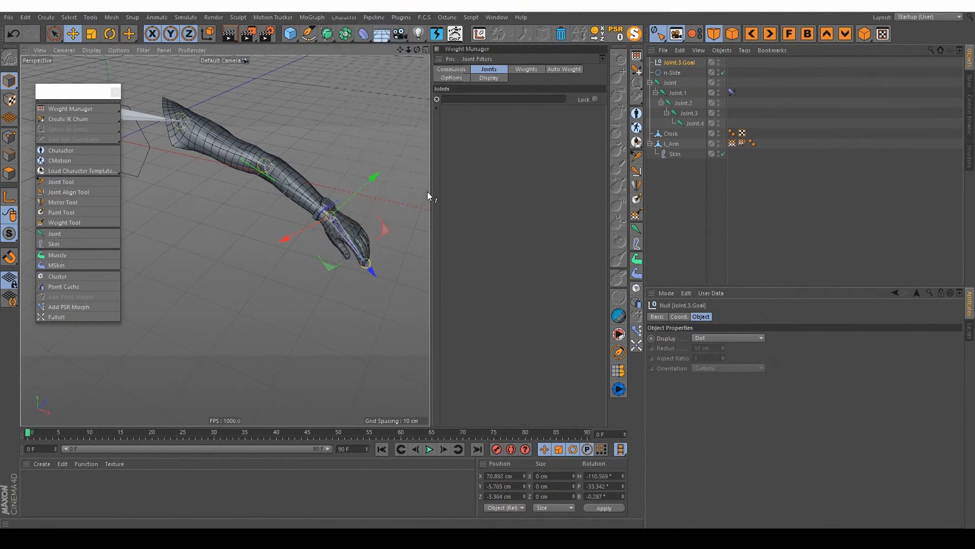
Step: Set the radius of the n-Side Joint.3.Goal controller at the wrist to 5 cm
alt+drag(371, 223, 290, 178)
click(675, 62)
alt+drag(386, 200, 418, 214)
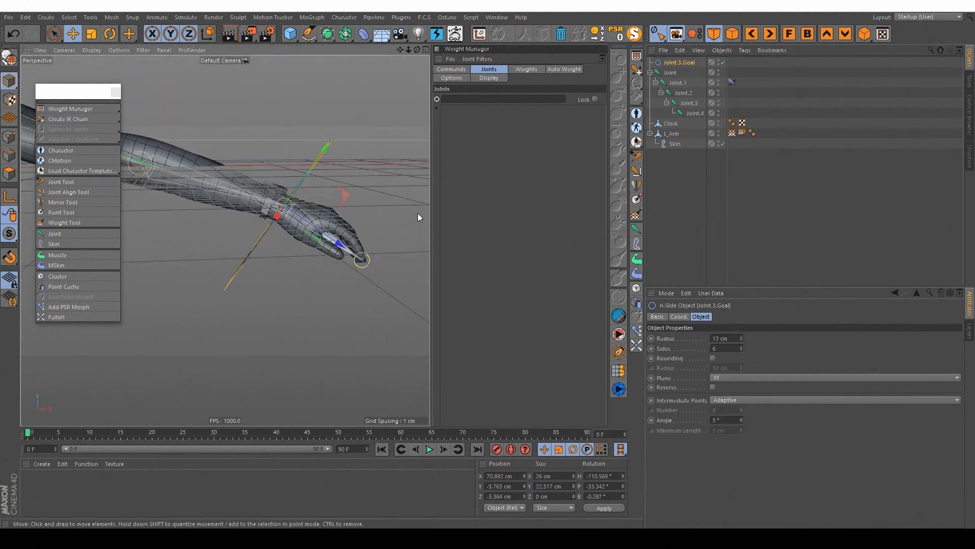
drag(743, 337, 741, 340)
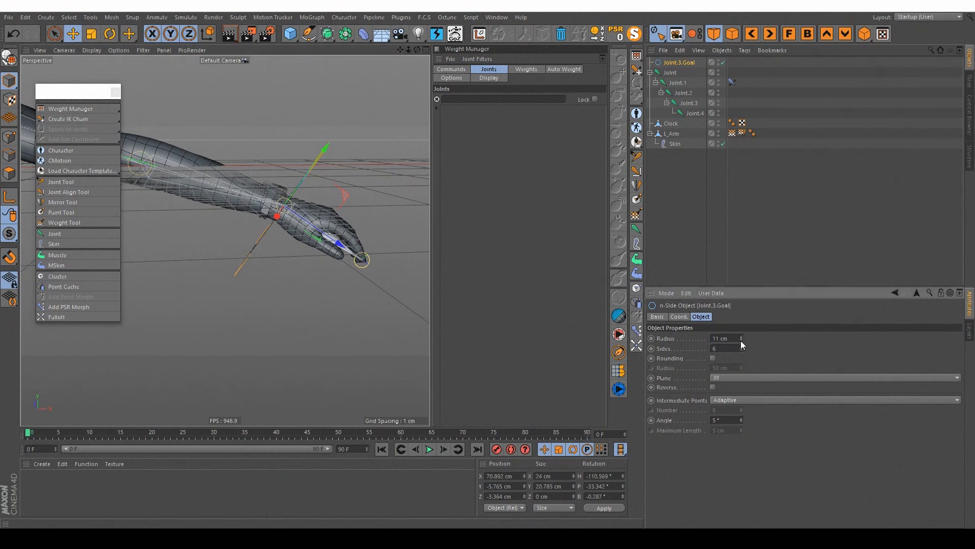
click(741, 340)
click(741, 341)
click(740, 341)
alt+drag(346, 211, 258, 200)
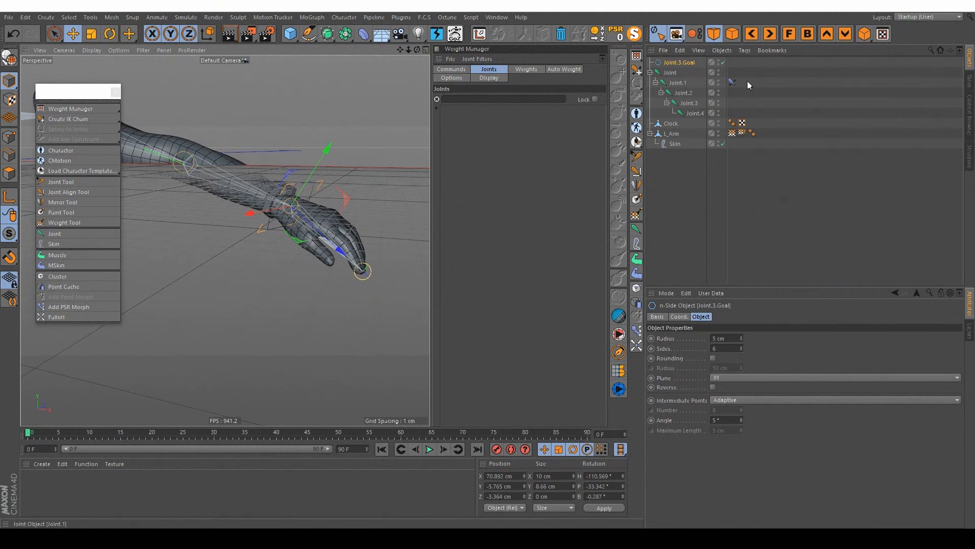
Step: Check the goal link in Joint.1's IK tag and move the n-Side Joint.3.Goal to test the arm
click(732, 81)
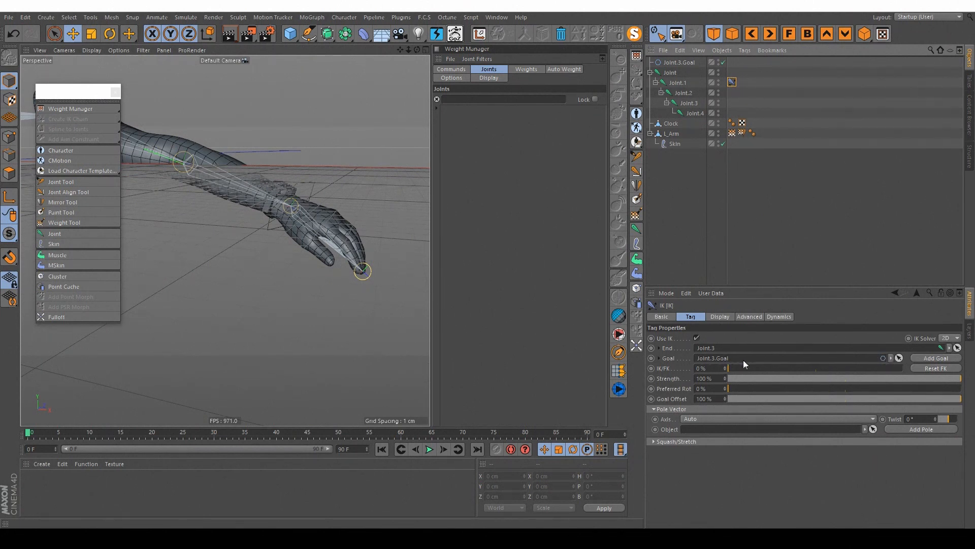
click(679, 63)
mouse_move(343, 199)
mouse_down()
mouse_move(366, 184)
mouse_move(345, 194)
mouse_up()
scroll(345, 194, down, 3)
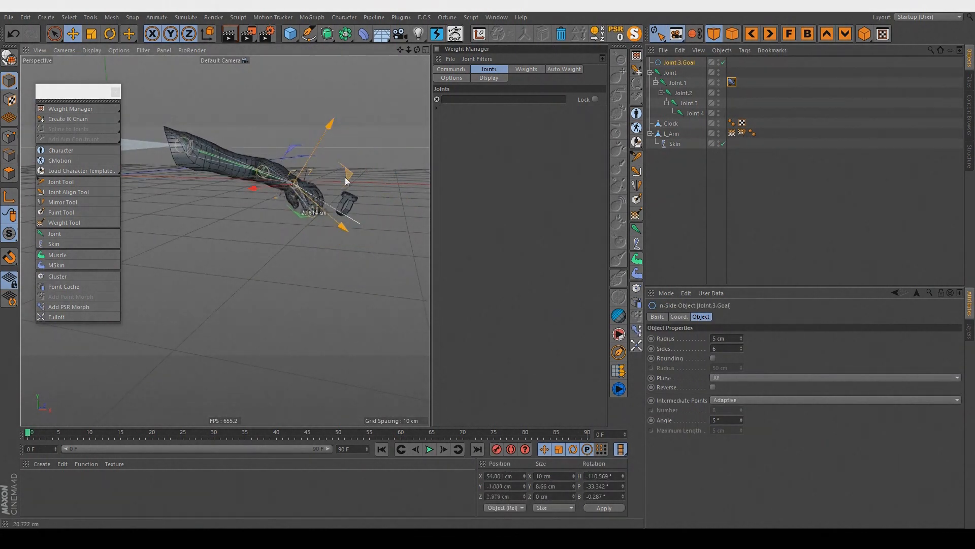